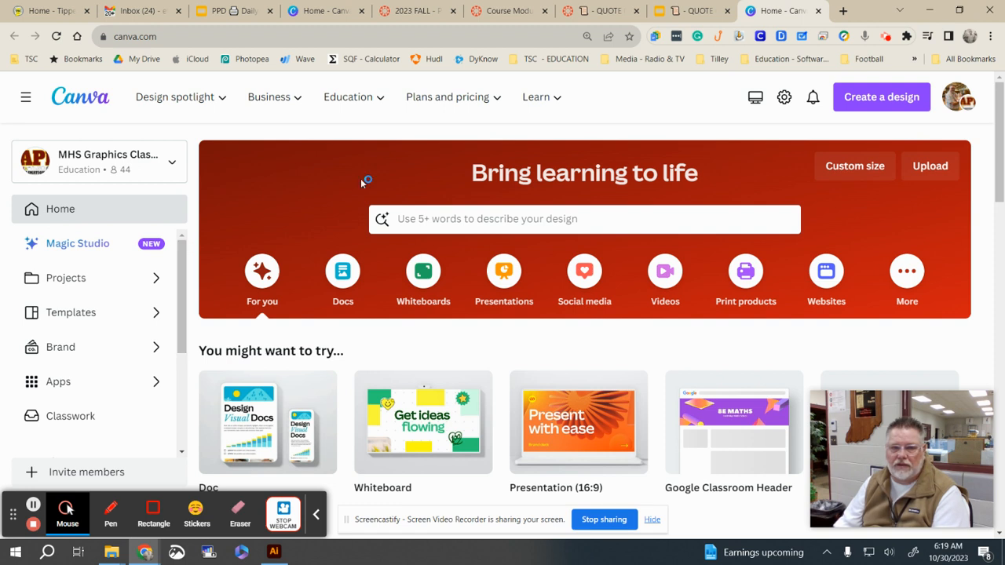
Step: Create a custom-size design in inches with width 17 and height 11
click(845, 170)
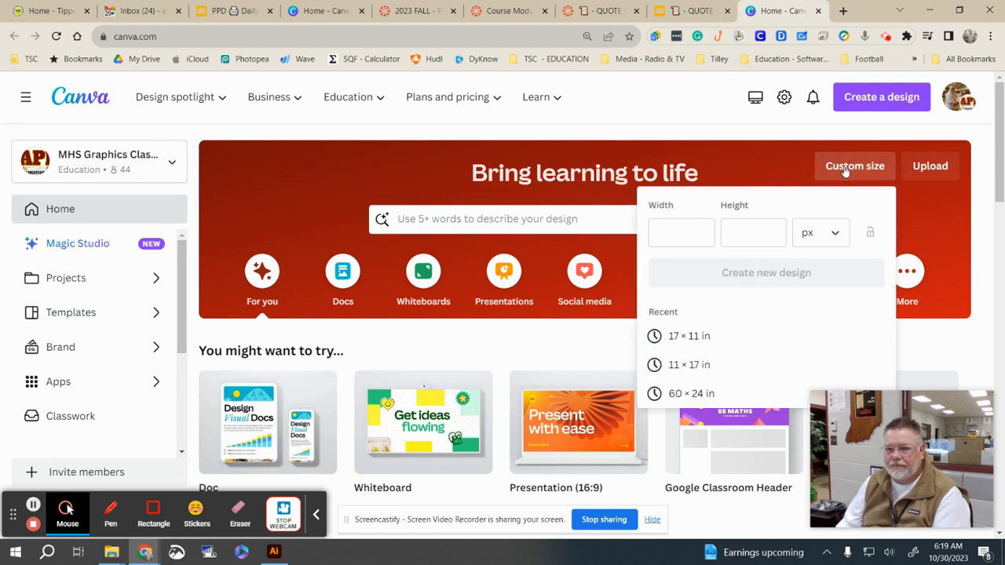
click(826, 243)
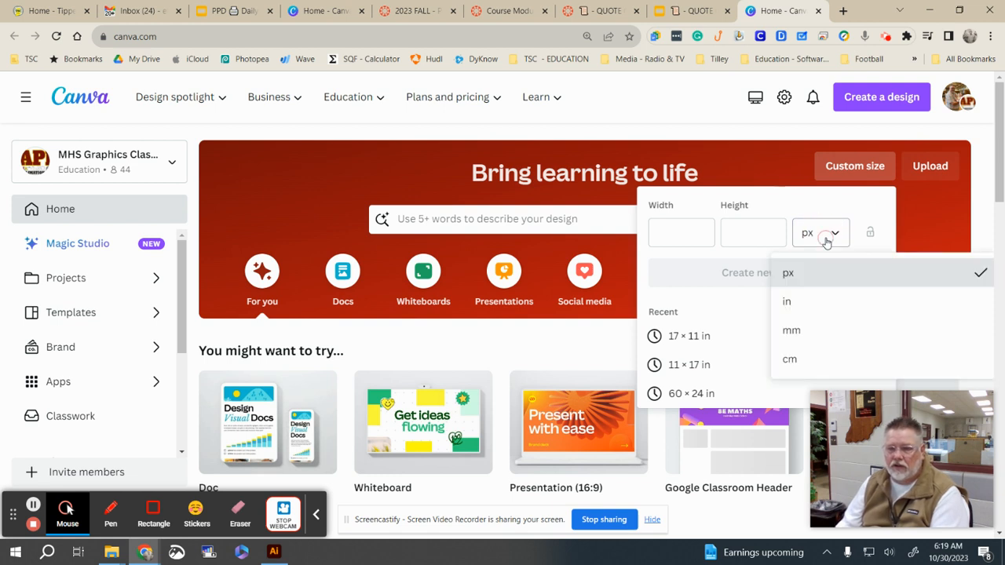
click(819, 302)
click(692, 242)
text(17)
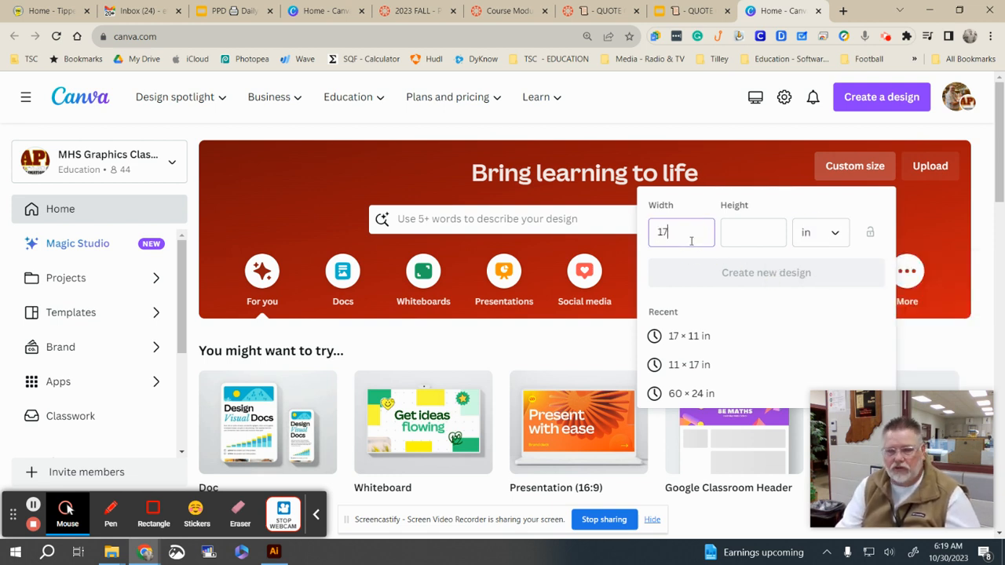
key(Tab)
text(11)
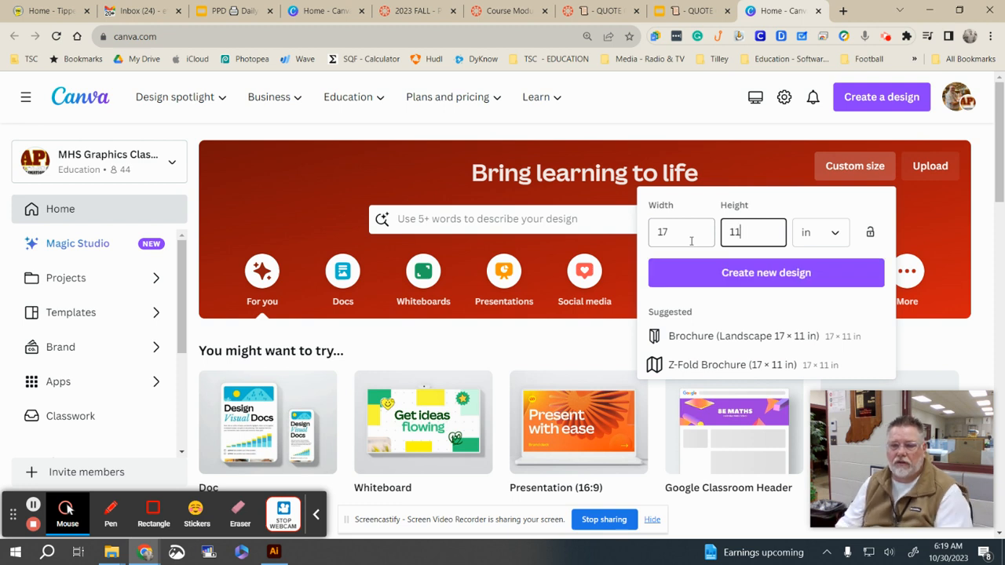
click(734, 276)
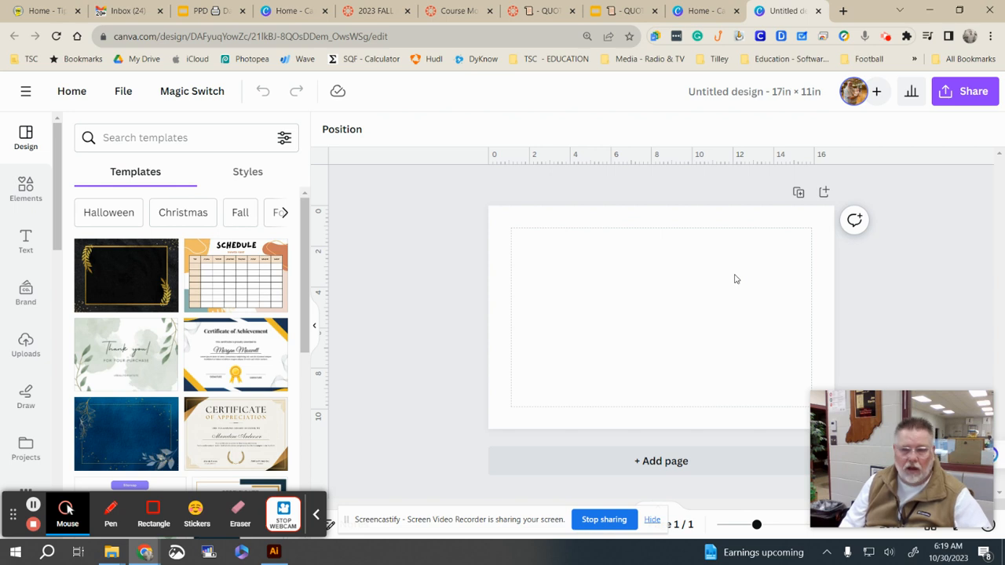
Step: Add a heading reading 'Be Humble or be Humbled' to the page
click(26, 242)
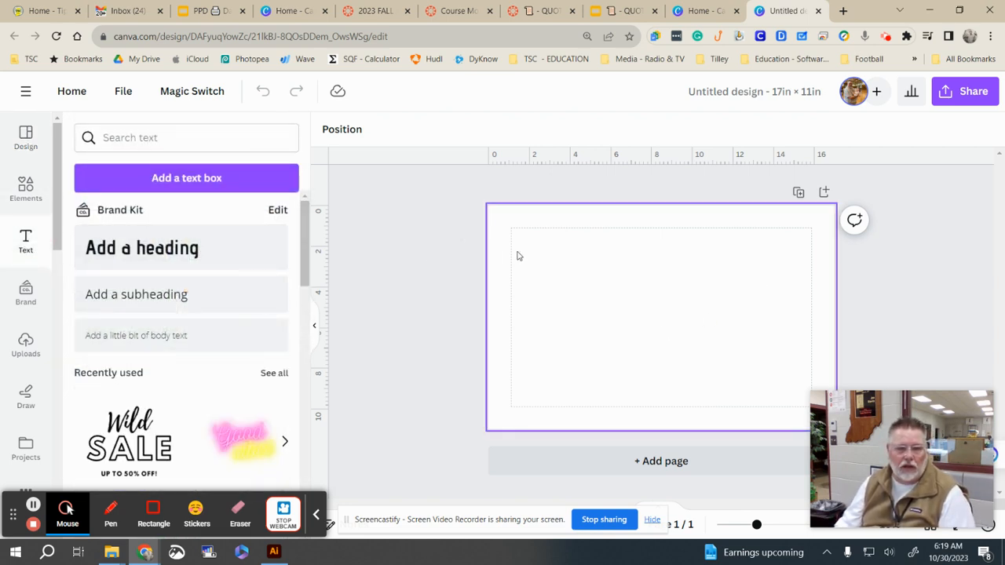
click(193, 247)
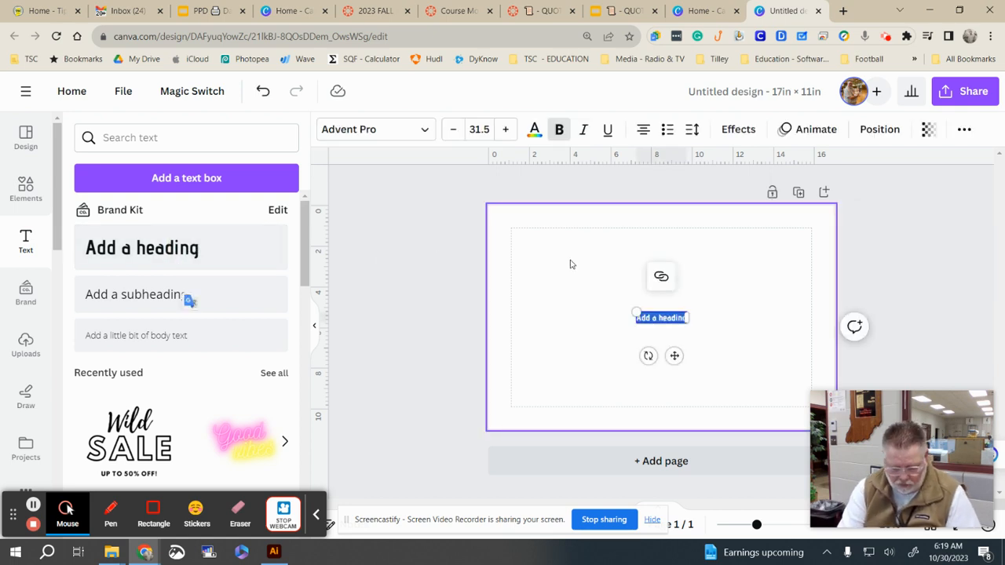
text(a)
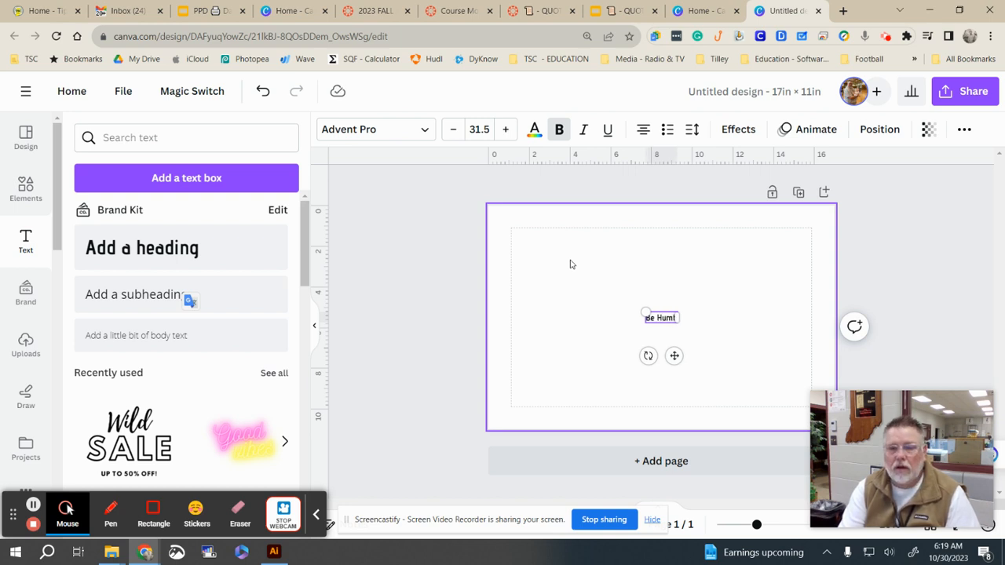
text(e Humble or be Hu)
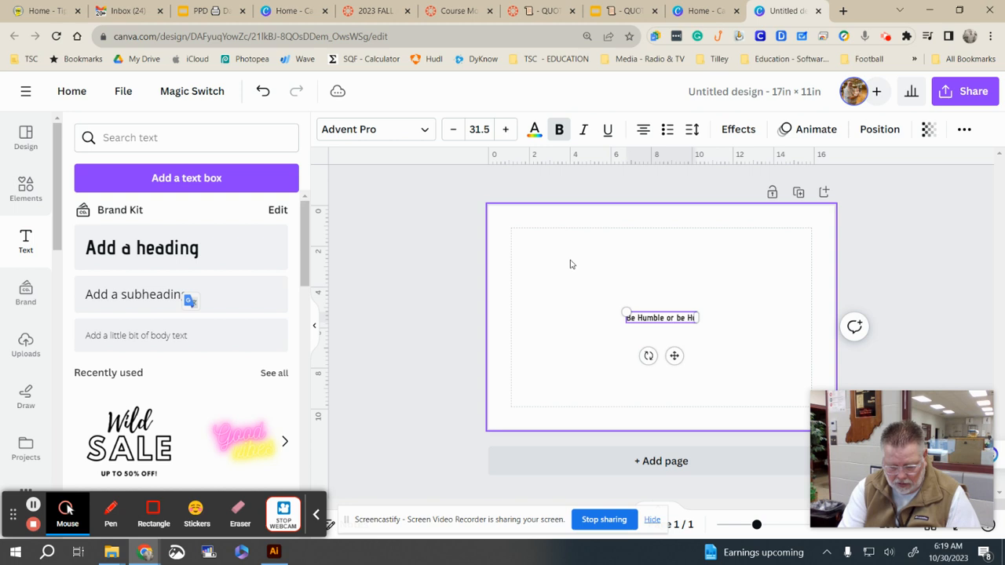
text(mble)
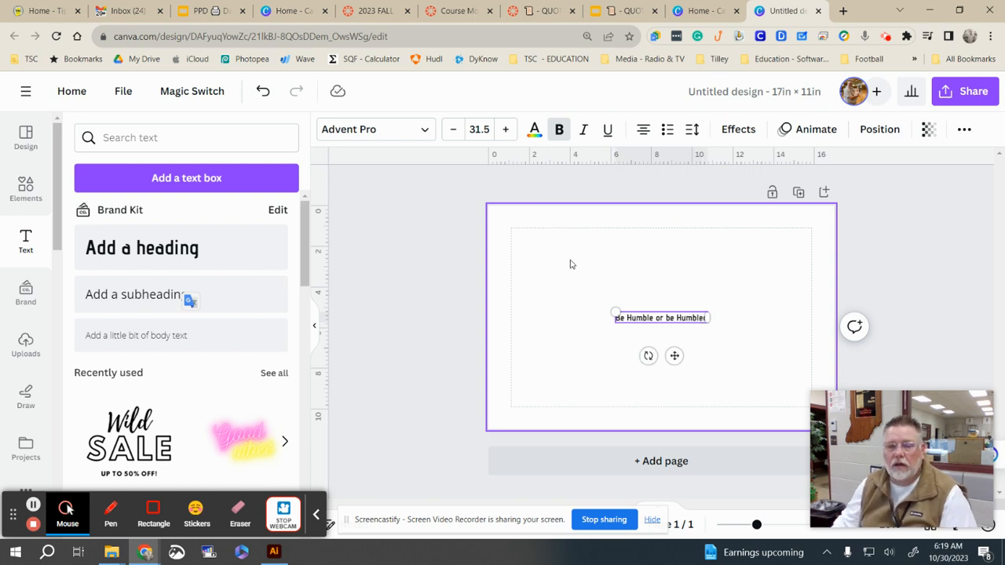
text(d)
click(746, 292)
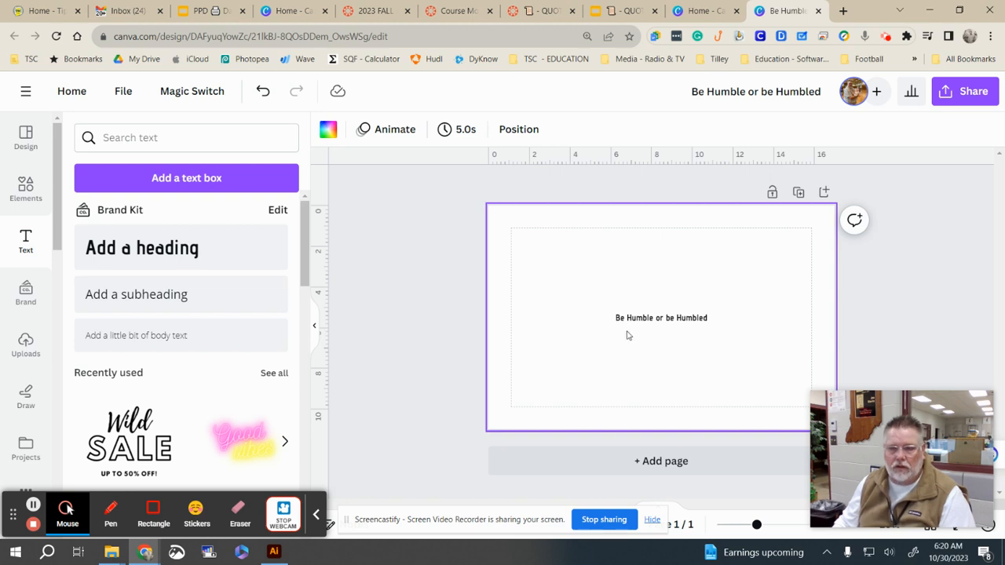
Step: Copy the word 'Be' from the heading and paste it as a separate text box
click(630, 323)
double_click(618, 317)
key(ctrl+c)
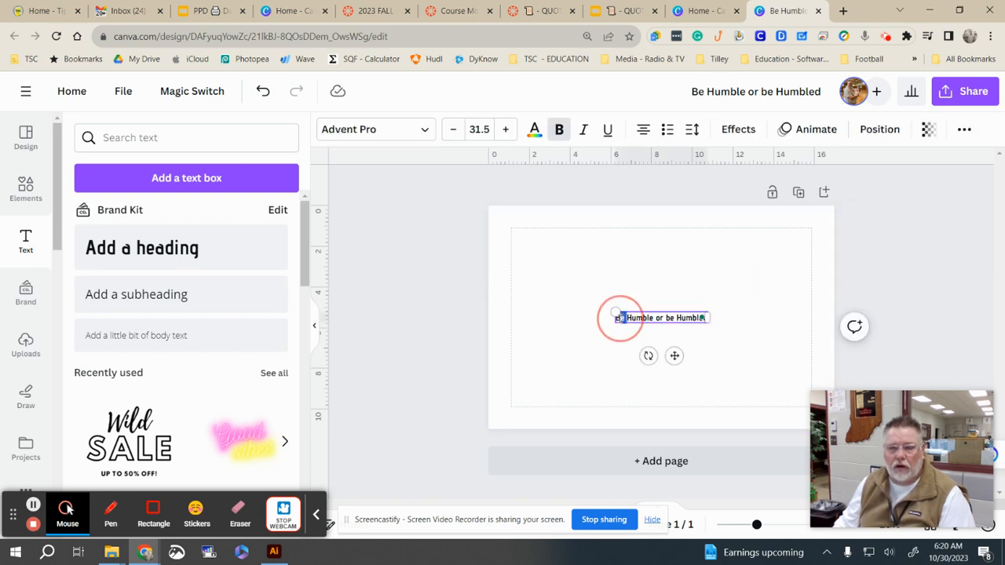
click(511, 241)
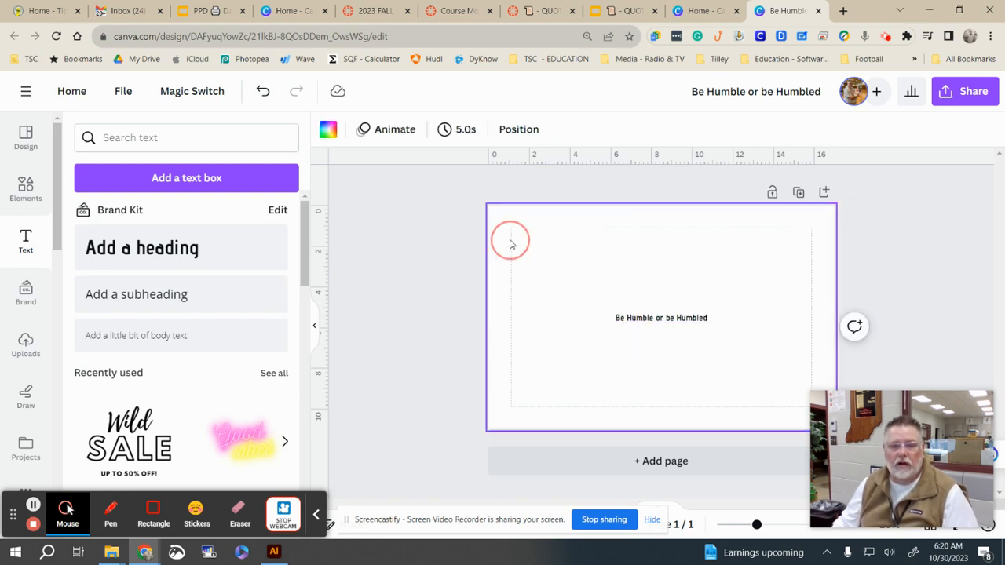
key(ctrl+v)
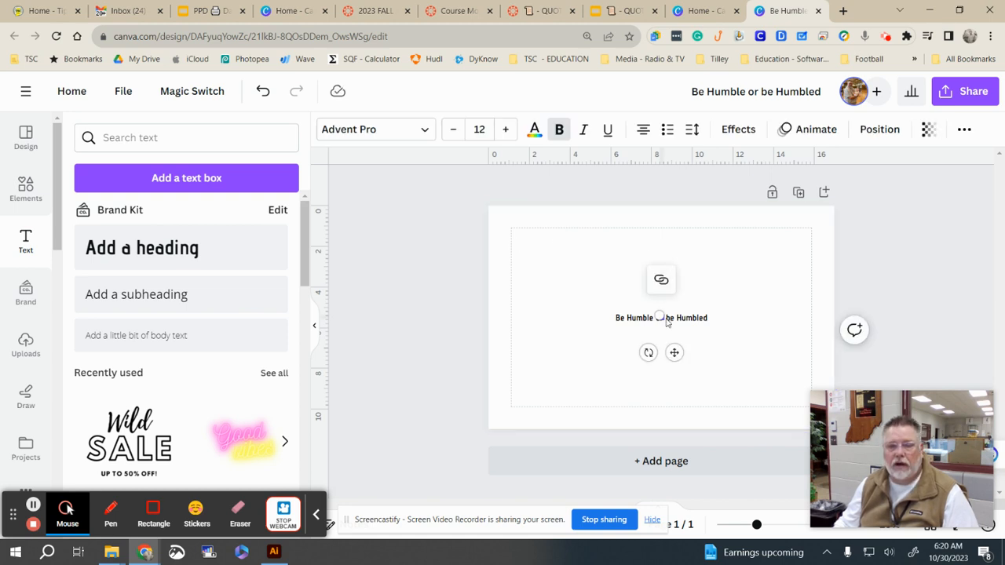
Step: Drag the pasted 'Be' to the upper left and enlarge it to size 71.5
drag(673, 353, 591, 290)
drag(574, 252, 542, 241)
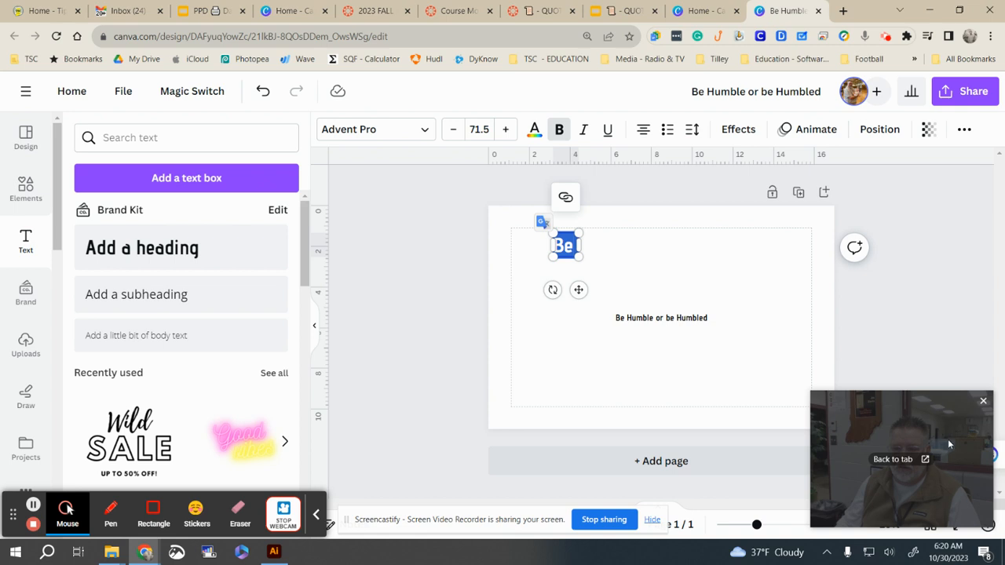
drag(932, 414, 187, 182)
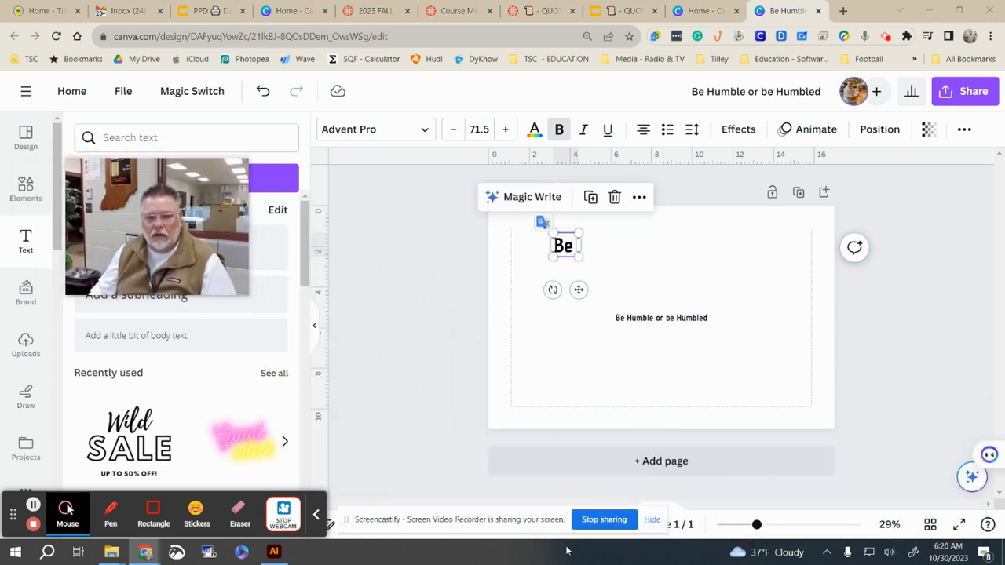
click(652, 521)
mouse_move(756, 526)
mouse_down()
mouse_move(777, 524)
mouse_move(737, 524)
mouse_move(782, 524)
mouse_move(767, 525)
mouse_up()
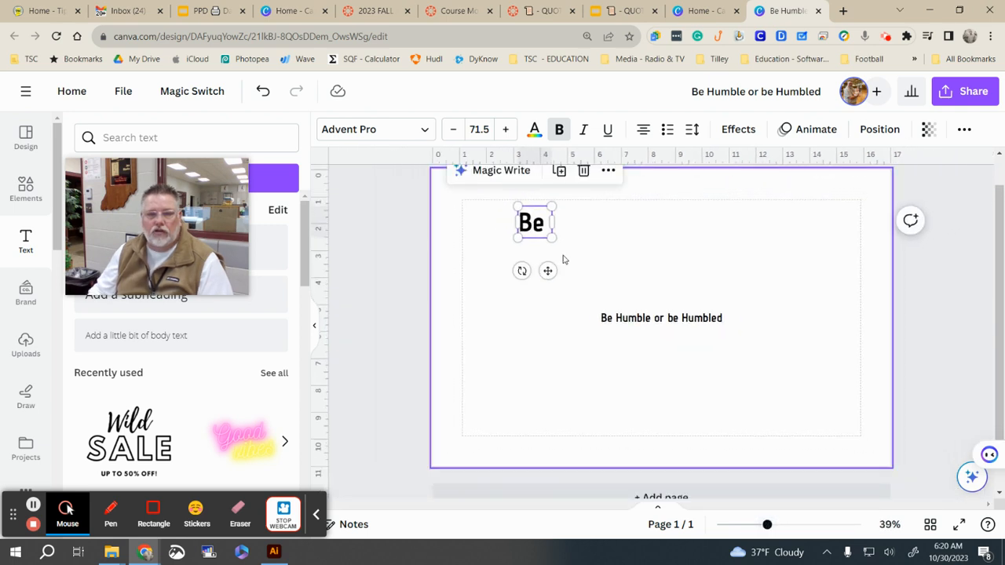
Step: Change the 'Be' text to the Anton font and enlarge it to size 204
click(371, 130)
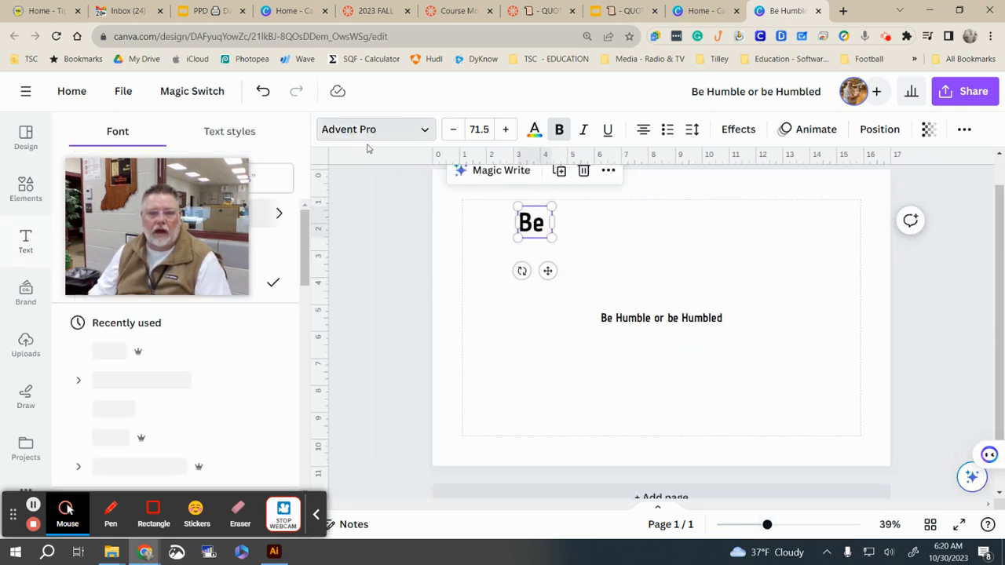
scroll(200, 410, down, 5)
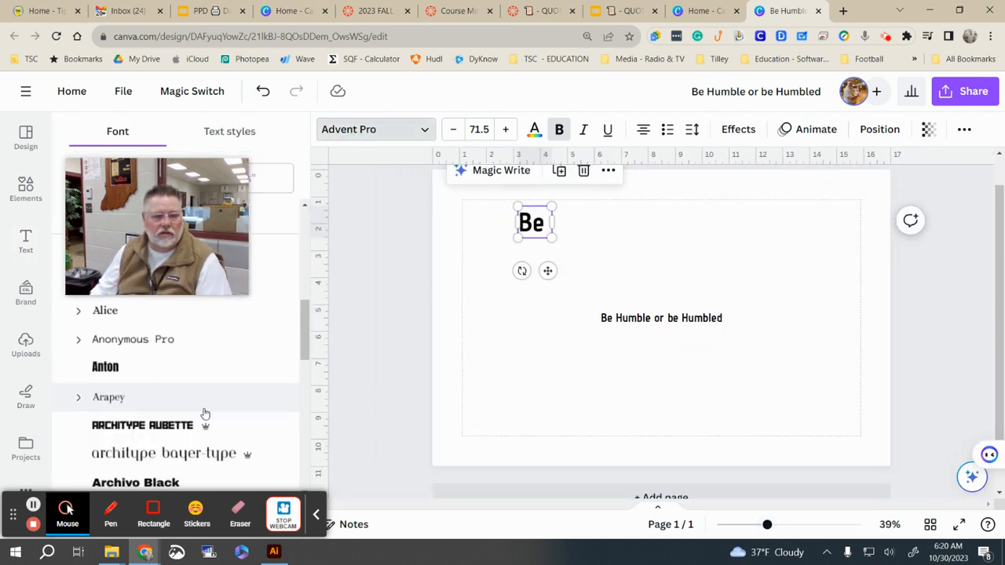
click(135, 359)
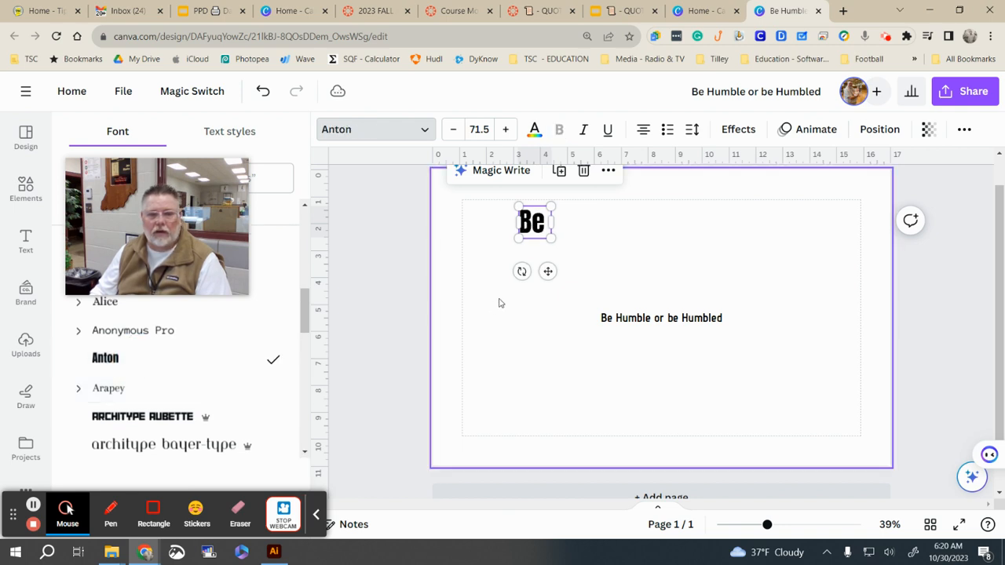
drag(552, 239, 636, 274)
mouse_move(562, 330)
mouse_down()
mouse_move(598, 325)
mouse_move(646, 251)
mouse_move(565, 328)
mouse_up()
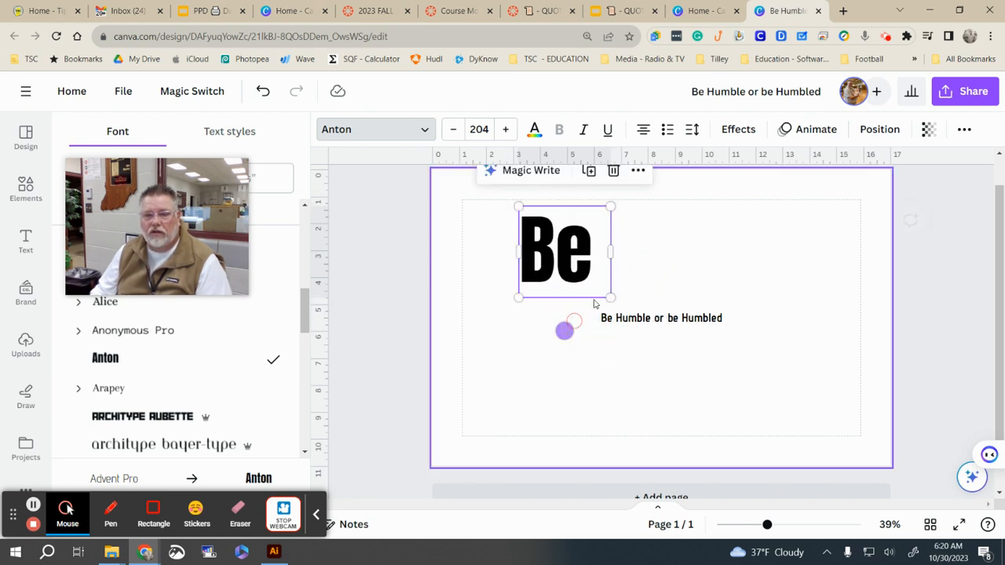
click(738, 131)
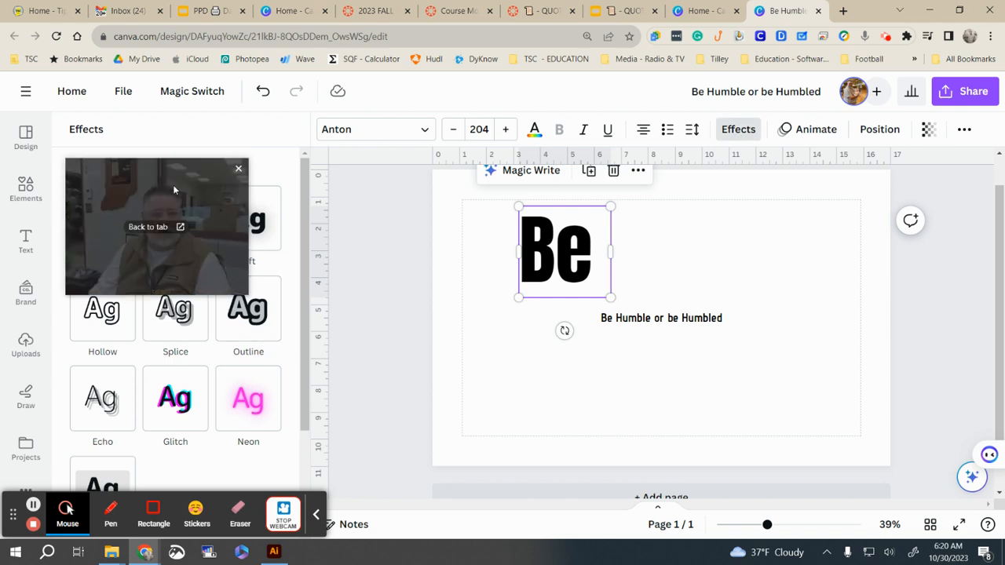
Step: Try Shadow, Lift, Outline and Splice effects on 'Be', with a dark red effect colour
click(238, 171)
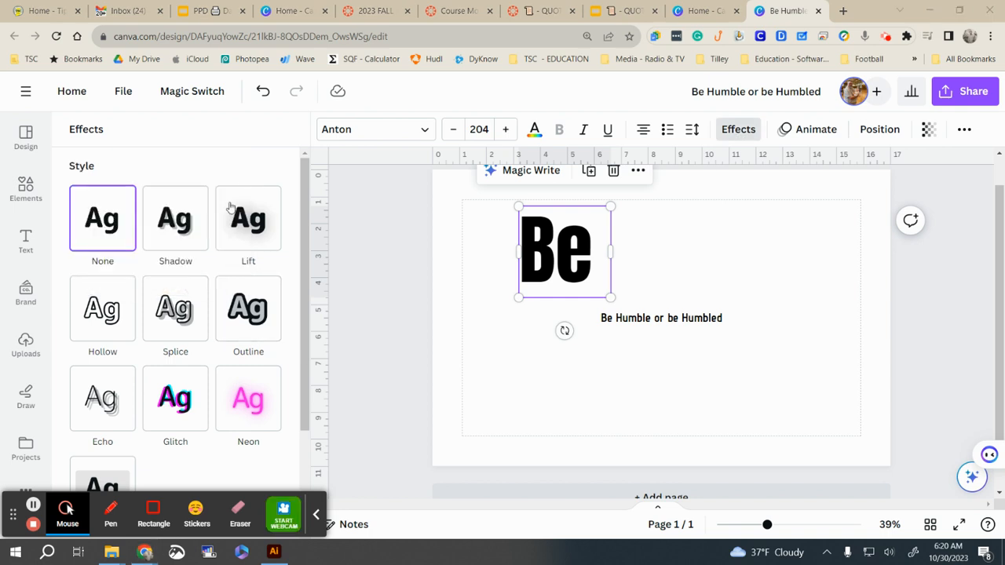
click(174, 238)
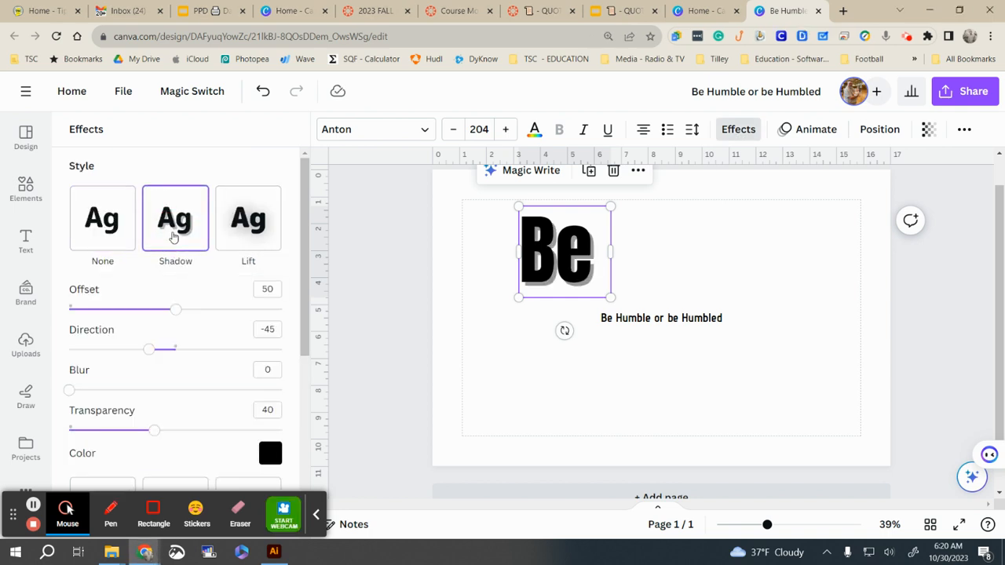
click(257, 235)
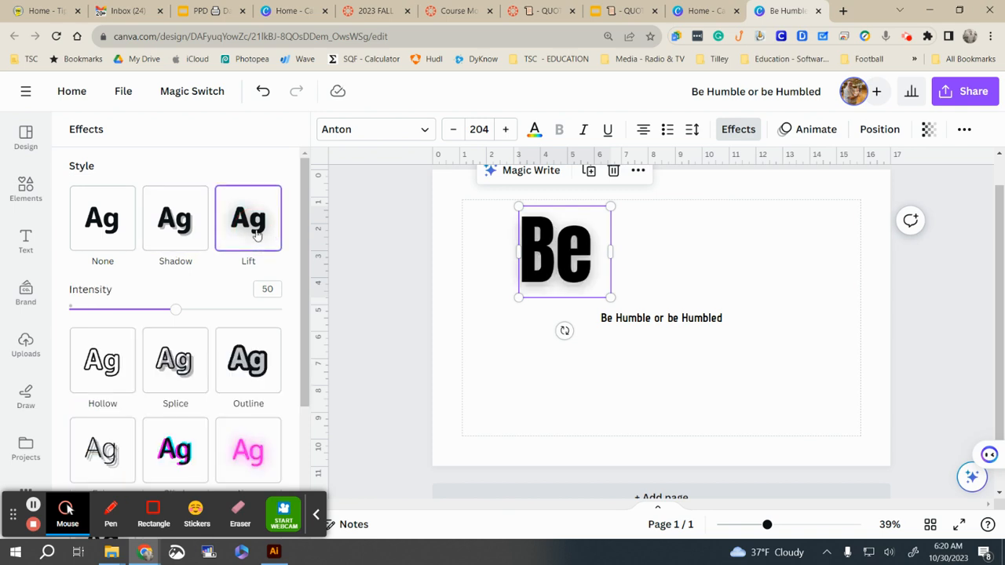
click(112, 380)
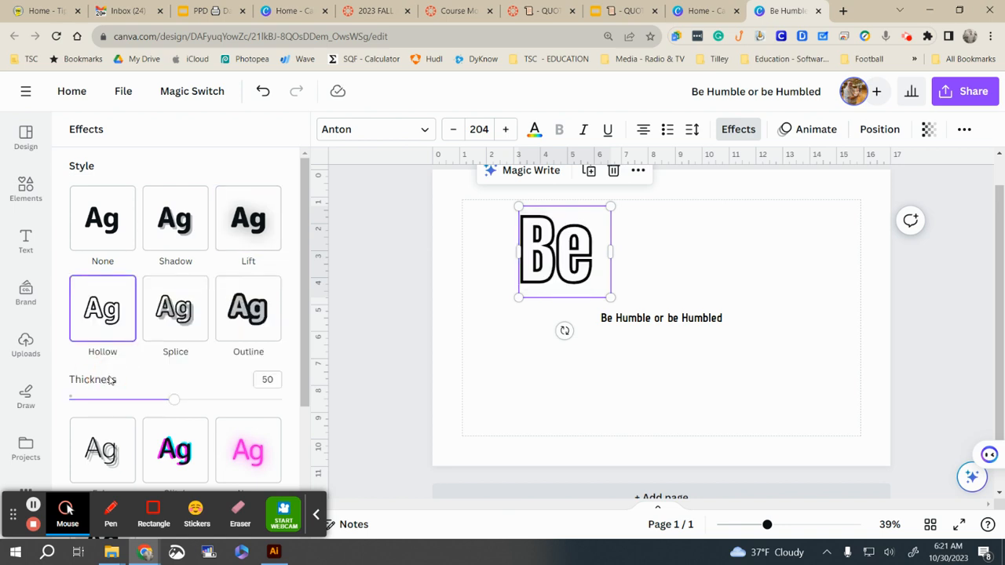
click(179, 314)
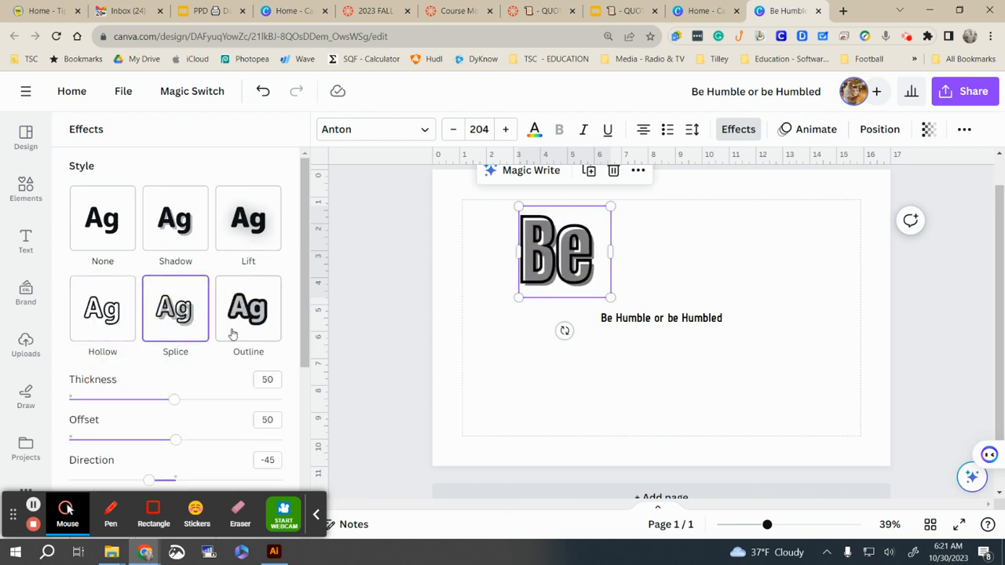
scroll(228, 331, down, 3)
click(270, 372)
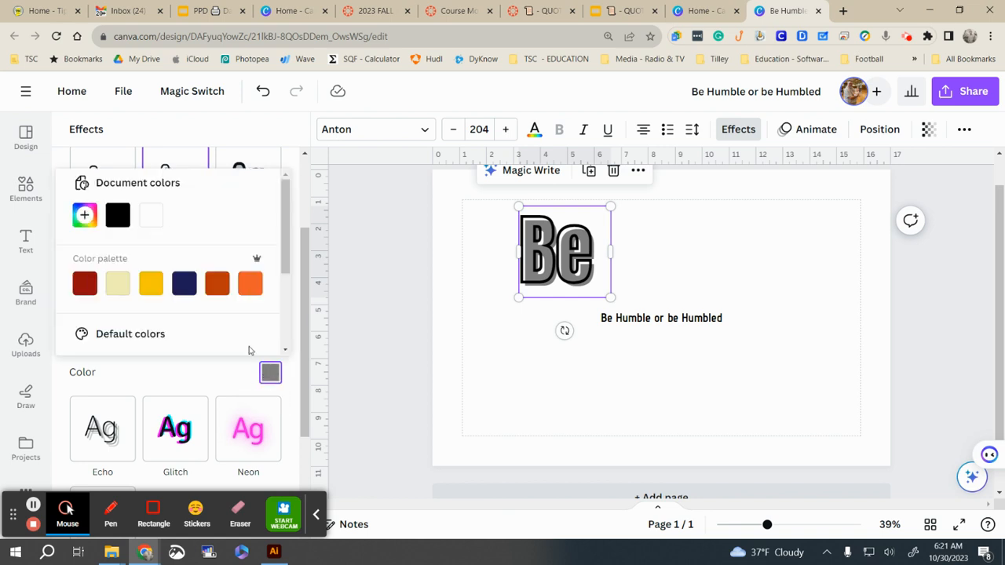
click(85, 284)
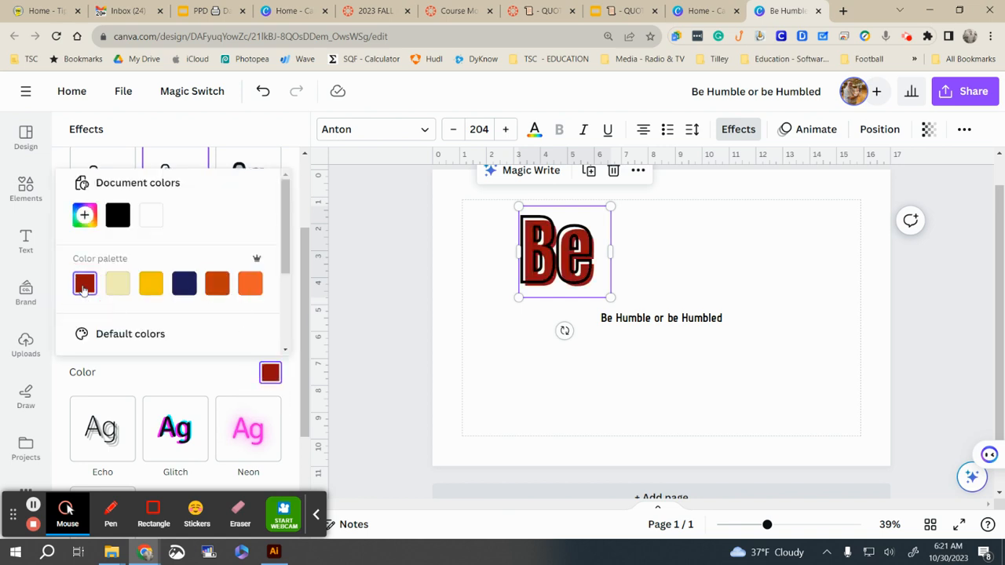
click(253, 140)
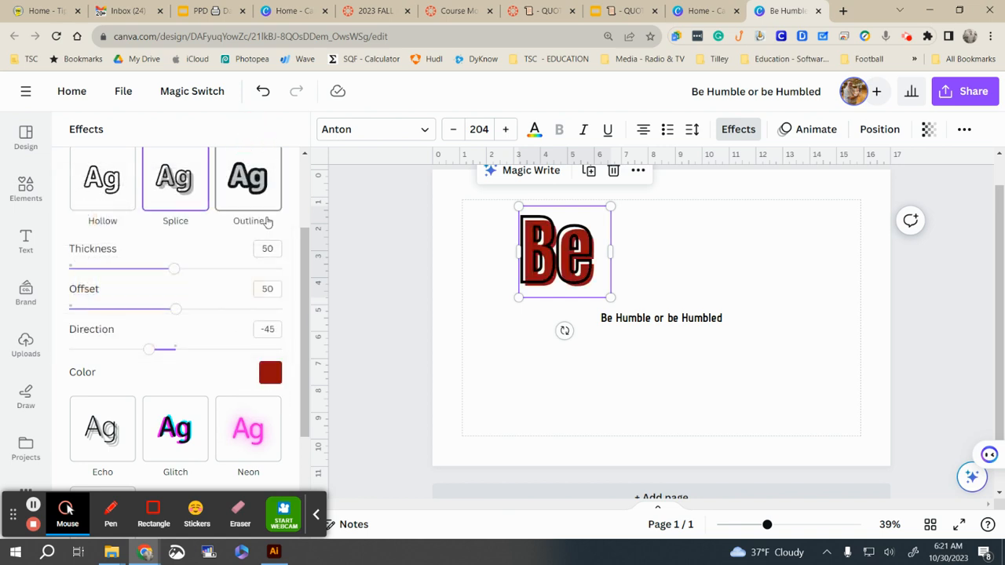
Step: After testing Outline and Glitch, give 'Be' the Neon effect and dark red text colour
click(261, 192)
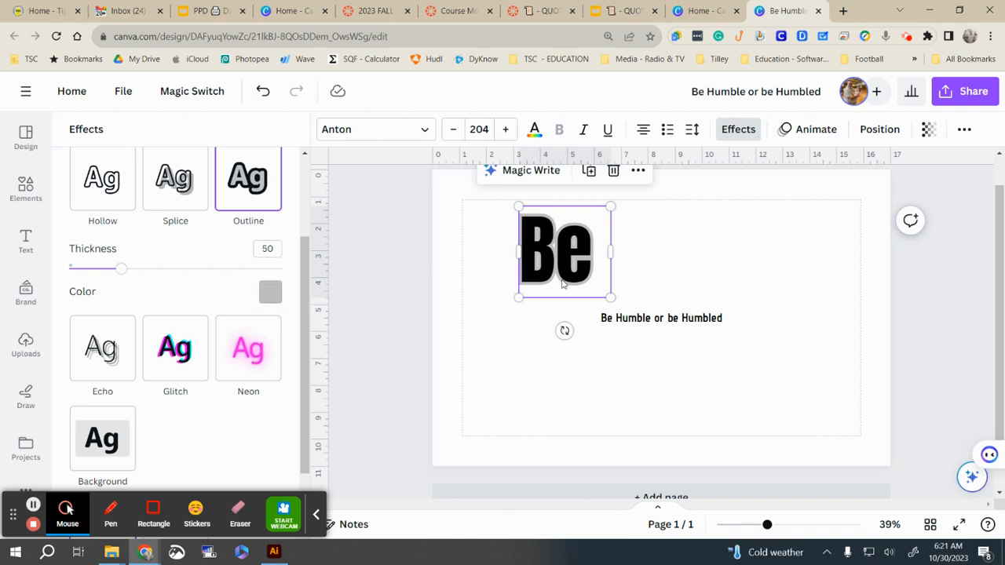
click(188, 362)
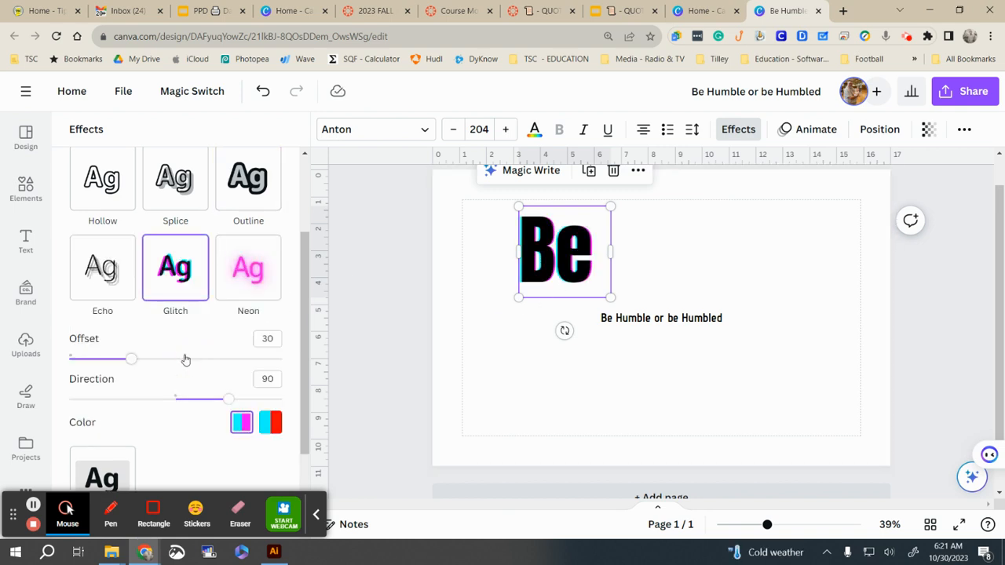
click(268, 423)
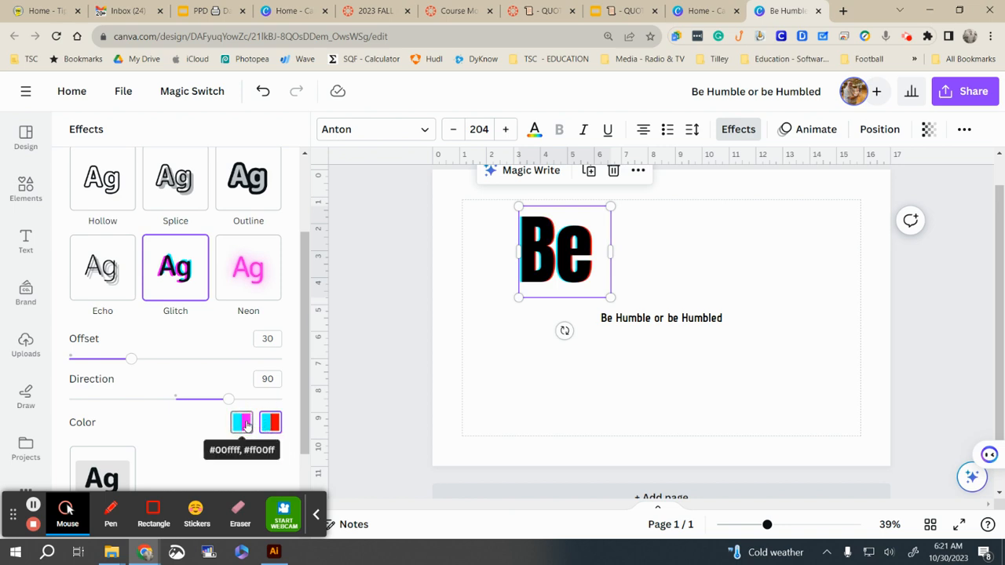
click(245, 424)
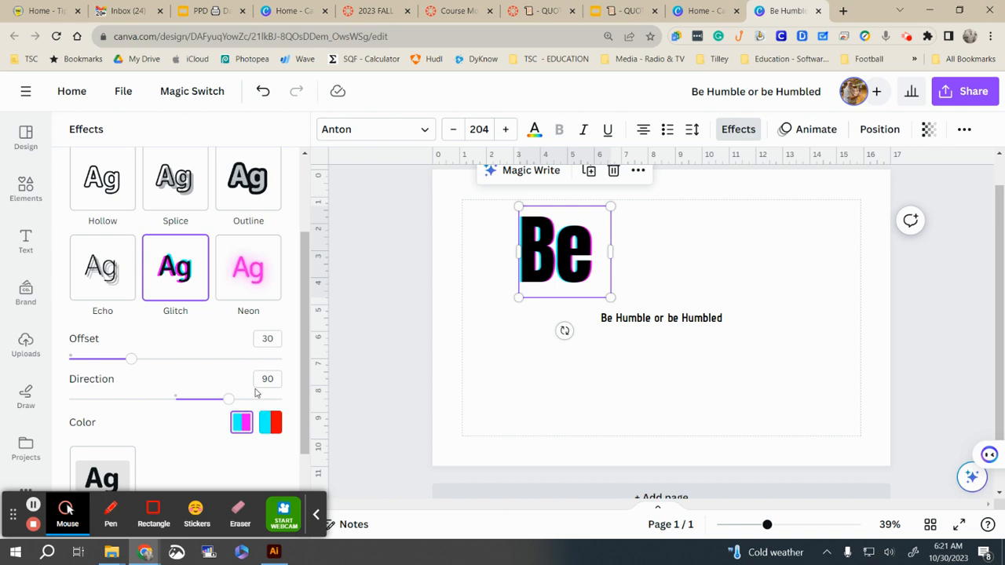
click(250, 284)
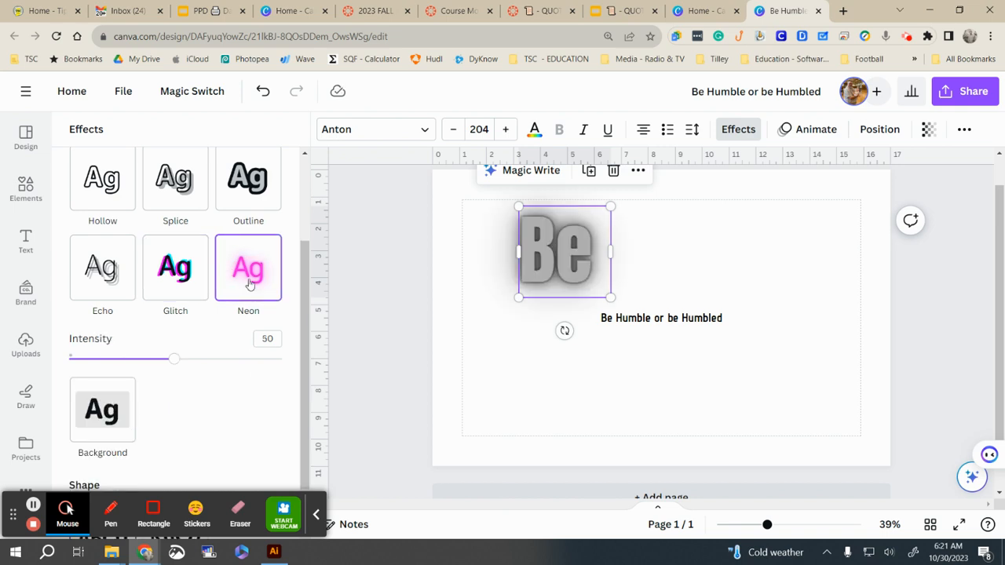
click(534, 130)
click(94, 327)
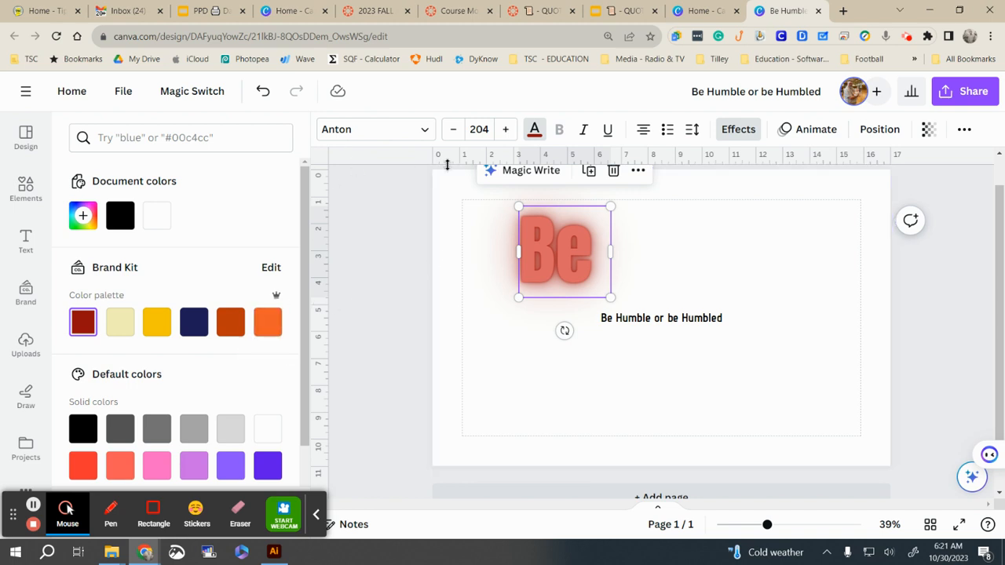
Step: Apply the Curve text shape to the glowing 'Be' and shrink it to size 132
click(738, 129)
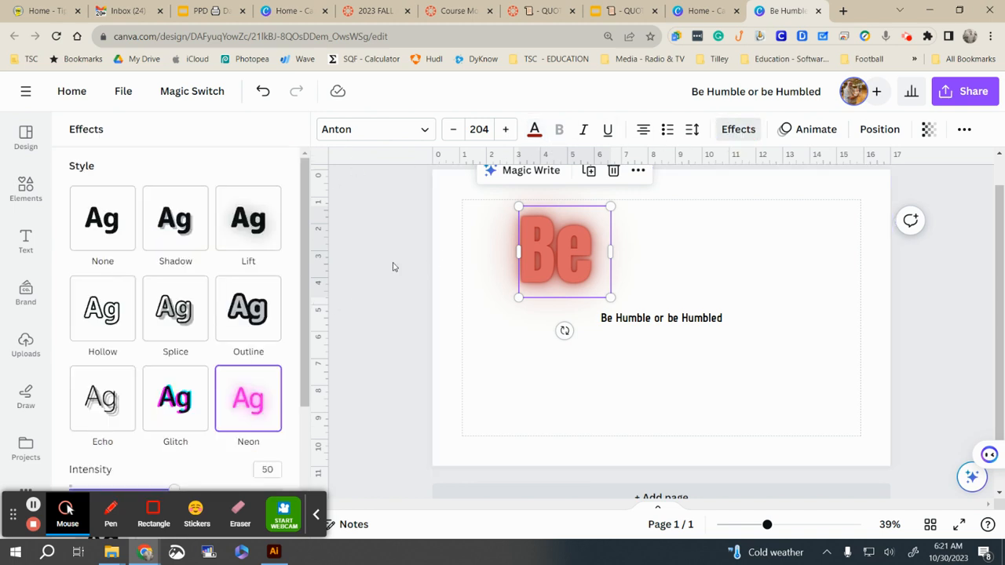
scroll(174, 332, down, 1)
scroll(175, 332, down, 3)
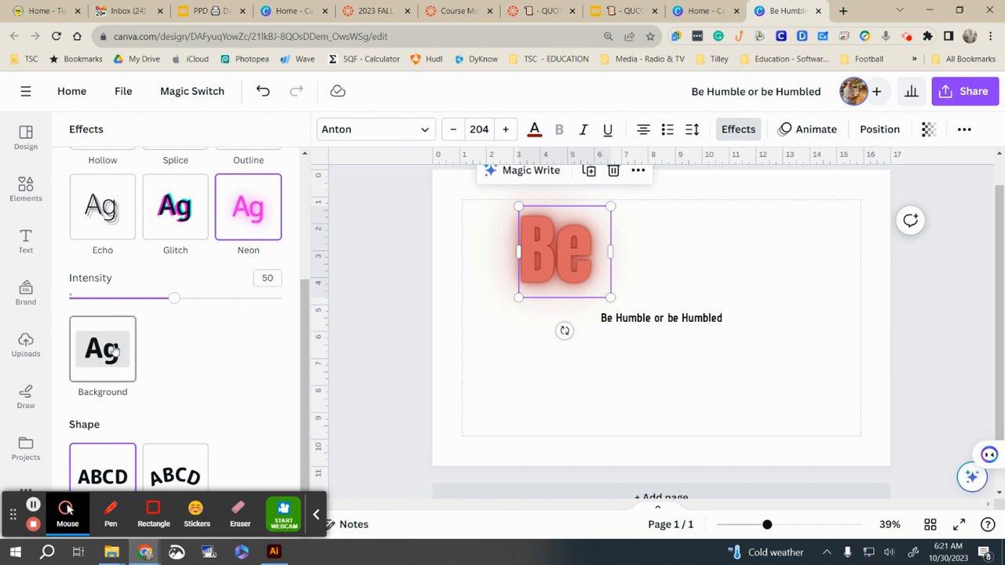
click(173, 474)
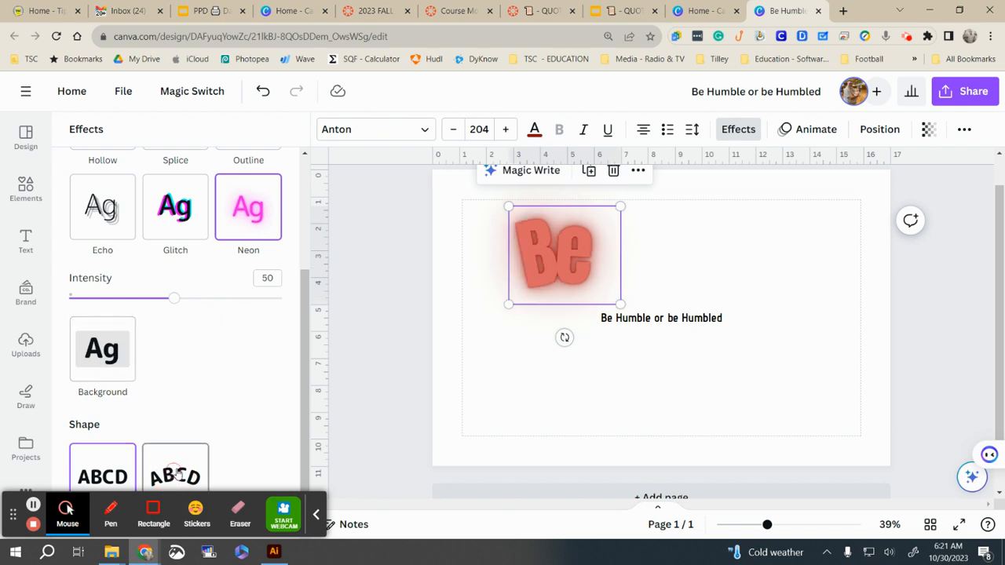
scroll(240, 408, down, 1)
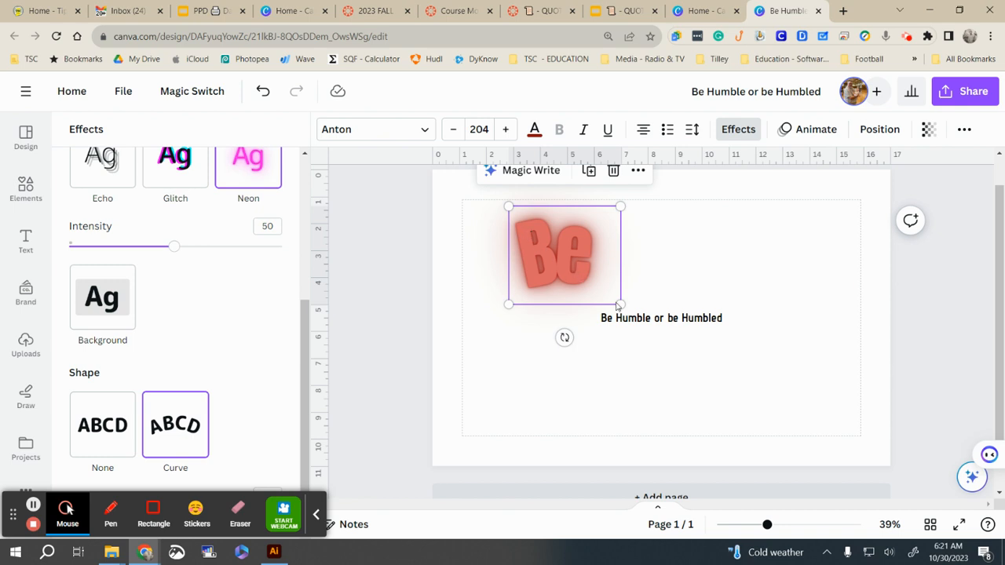
drag(619, 303, 579, 269)
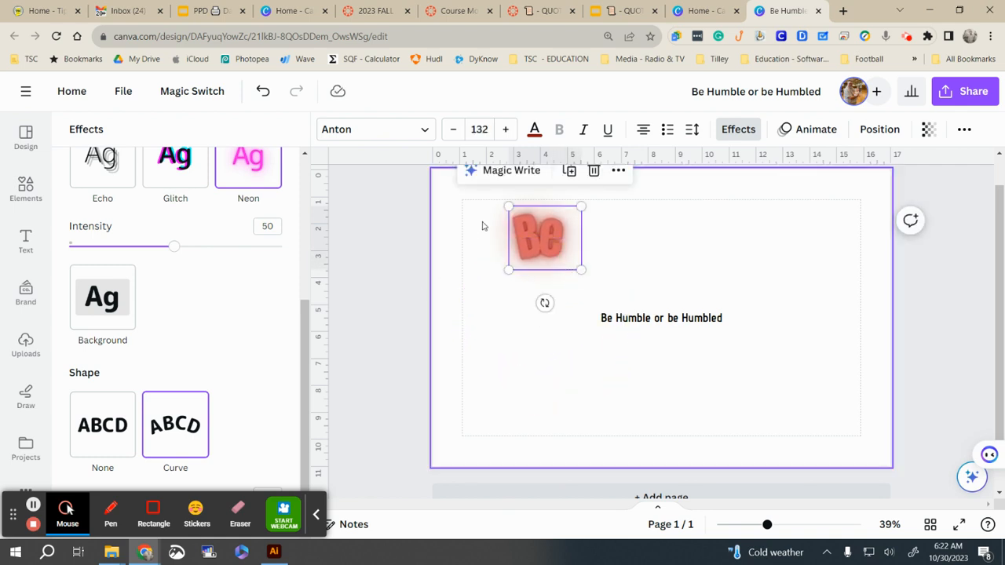
click(737, 130)
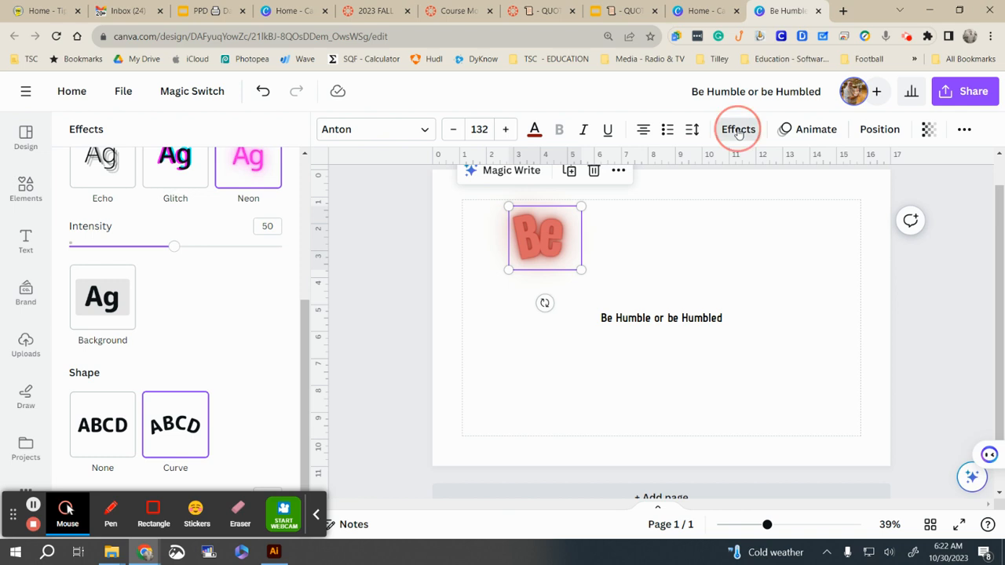
Step: Add the orange BOO! font combination and retype its wording as 'BE'
scroll(170, 347, down, 3)
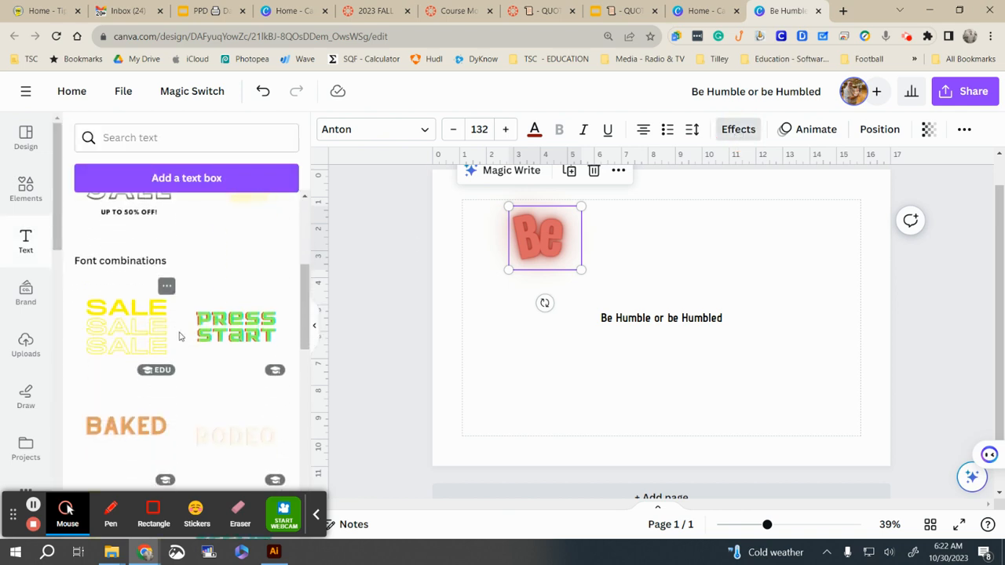
scroll(132, 380, down, 4)
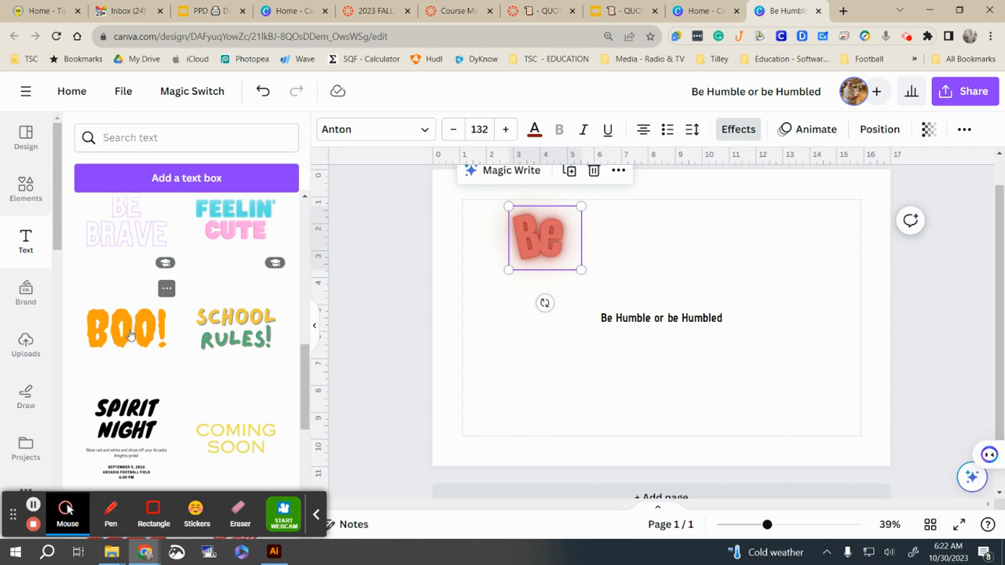
click(131, 335)
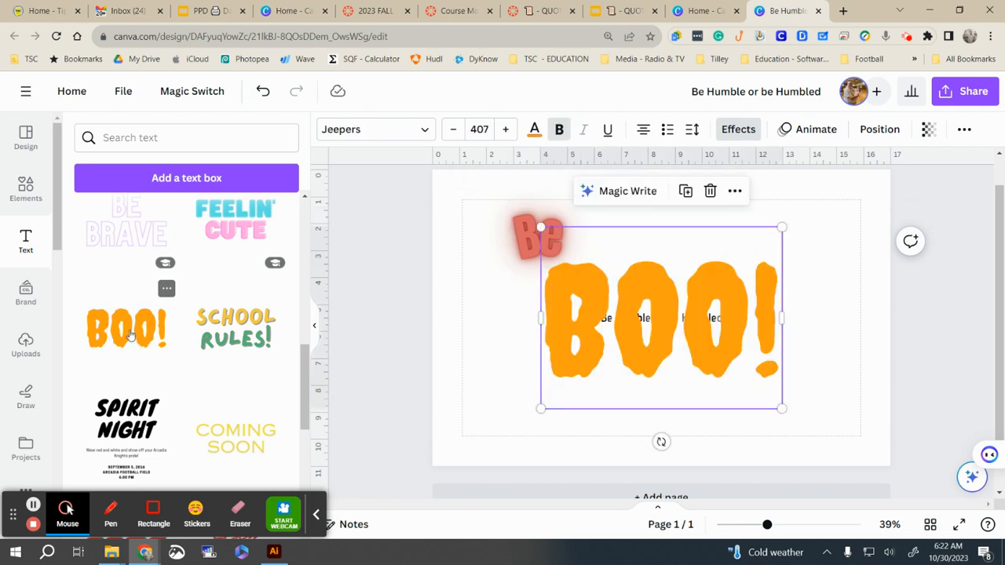
triple_click(643, 344)
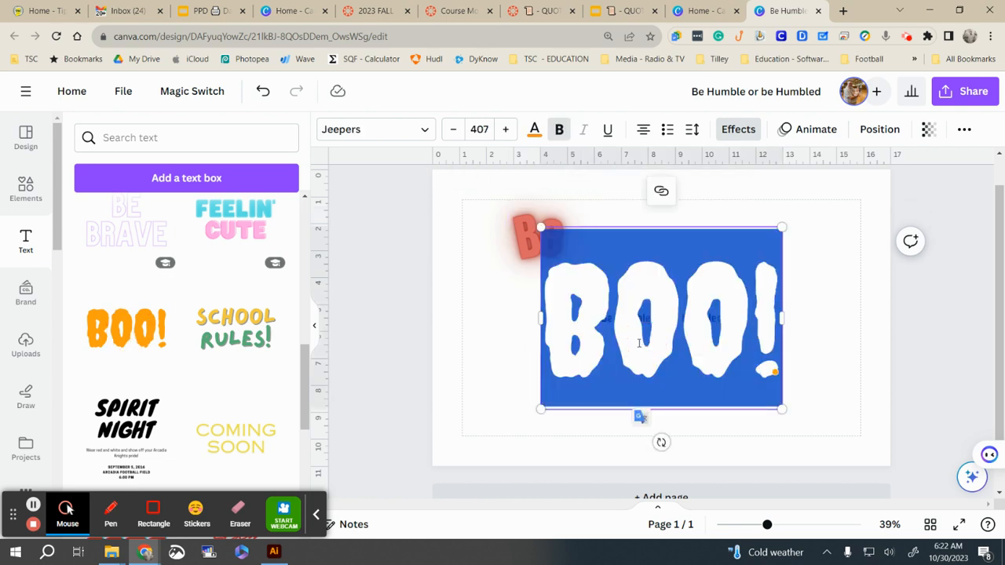
text(BE)
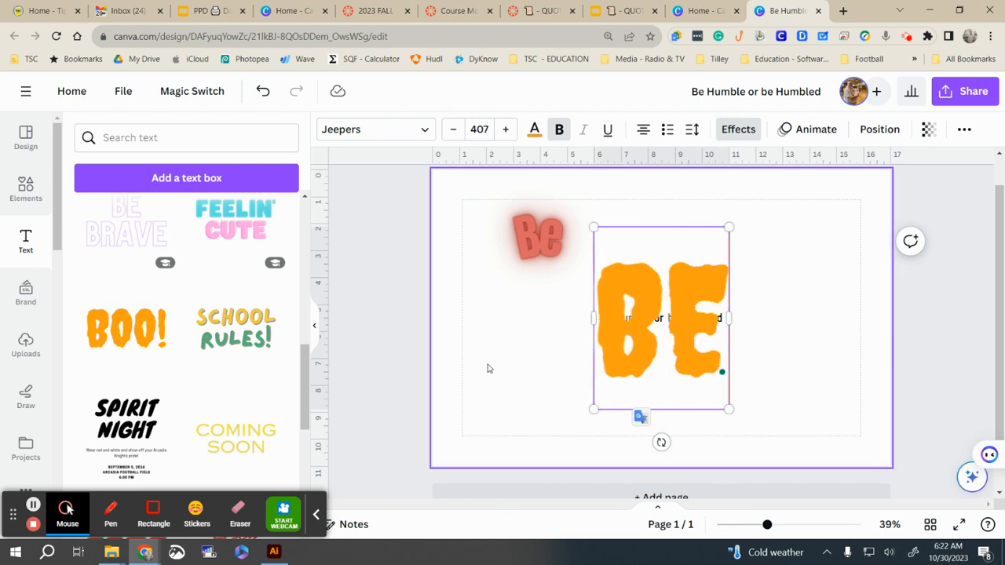
Step: Move the orange 'BE' text toward the page's right edge
click(788, 393)
click(650, 258)
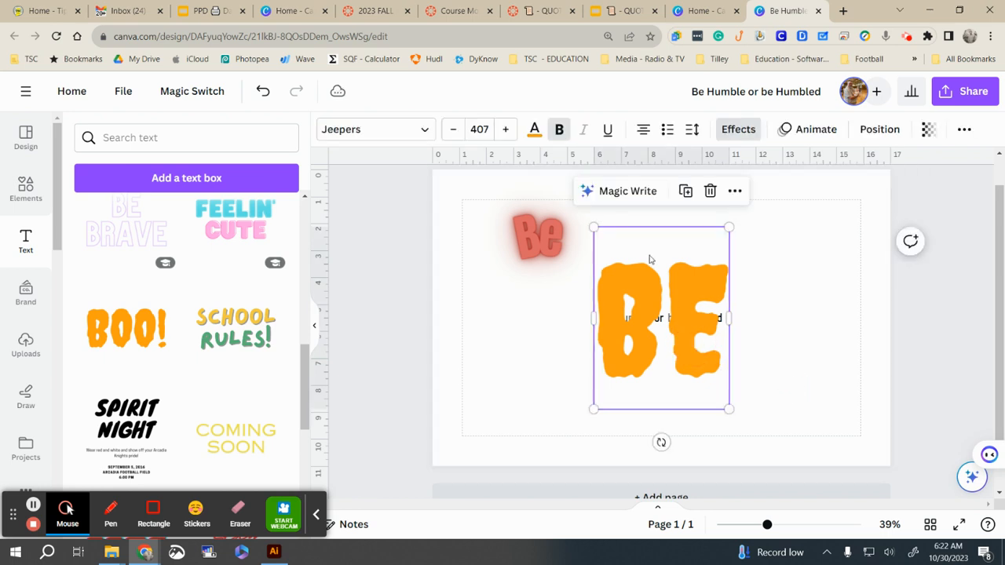
click(739, 129)
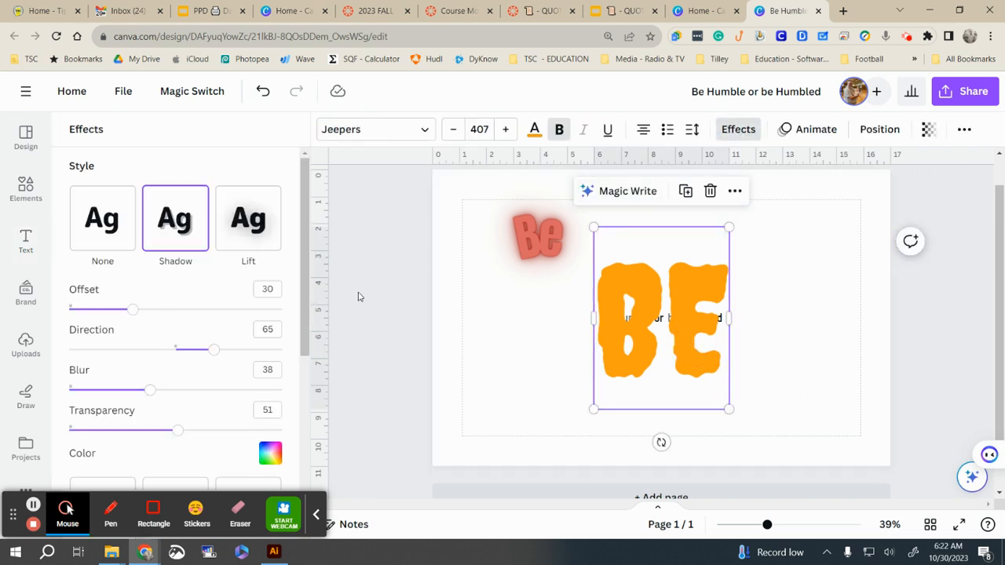
drag(618, 323, 819, 299)
Step: Remove the red Be's curve, enlarge it to 190, rotate to -90°, and place it bottom-left
click(538, 263)
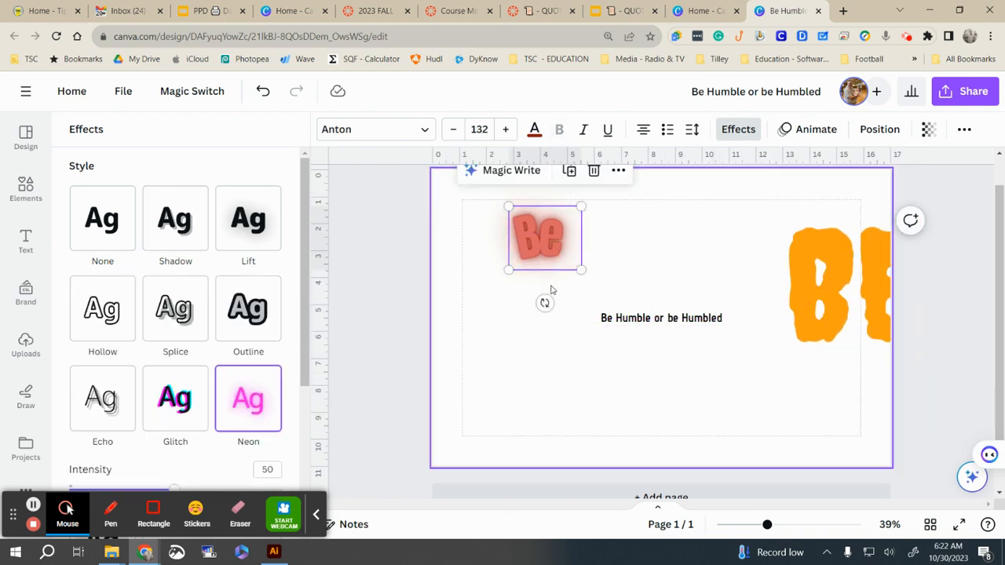
scroll(239, 404, down, 3)
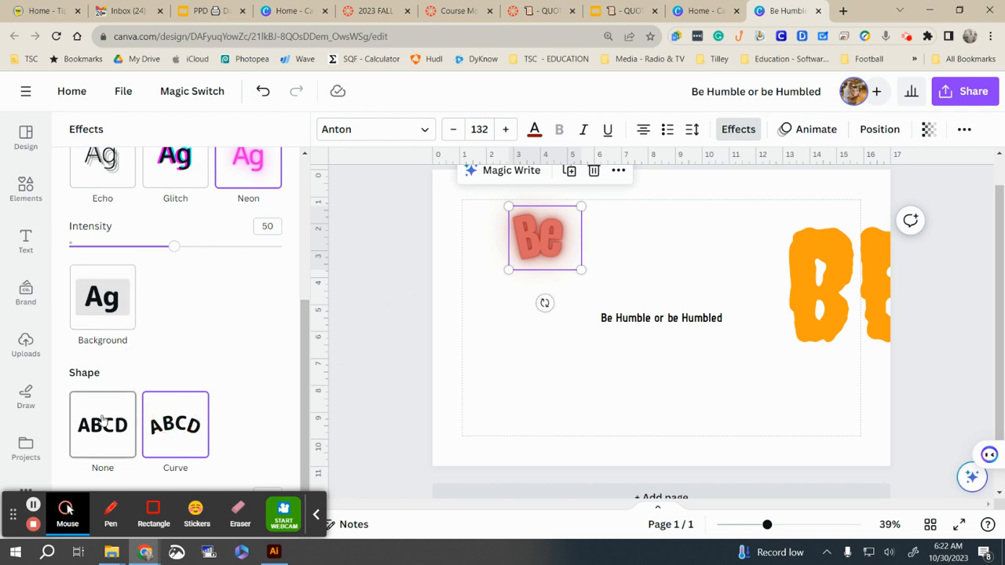
click(102, 421)
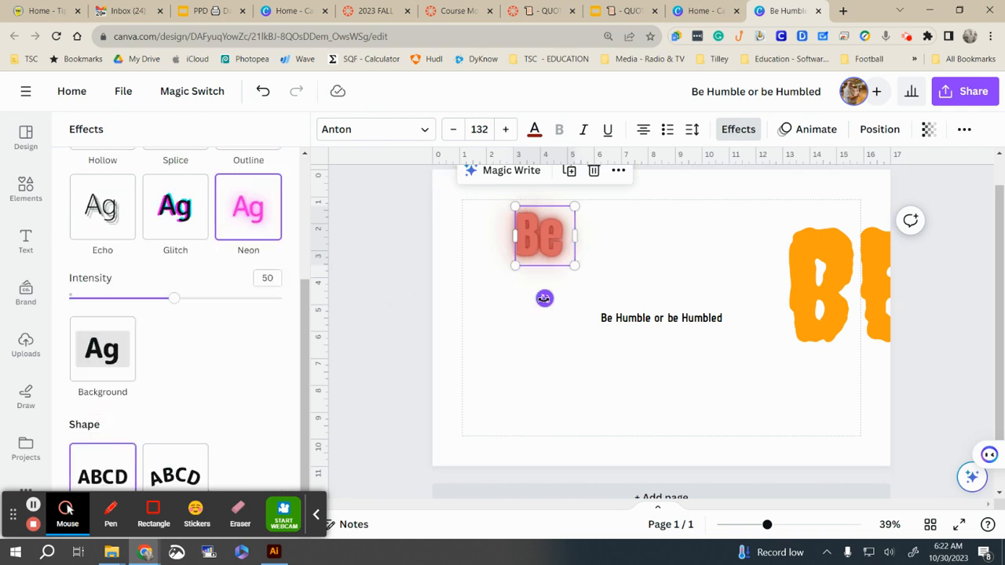
drag(575, 265, 600, 291)
drag(557, 324, 628, 247)
drag(577, 282, 512, 427)
click(639, 325)
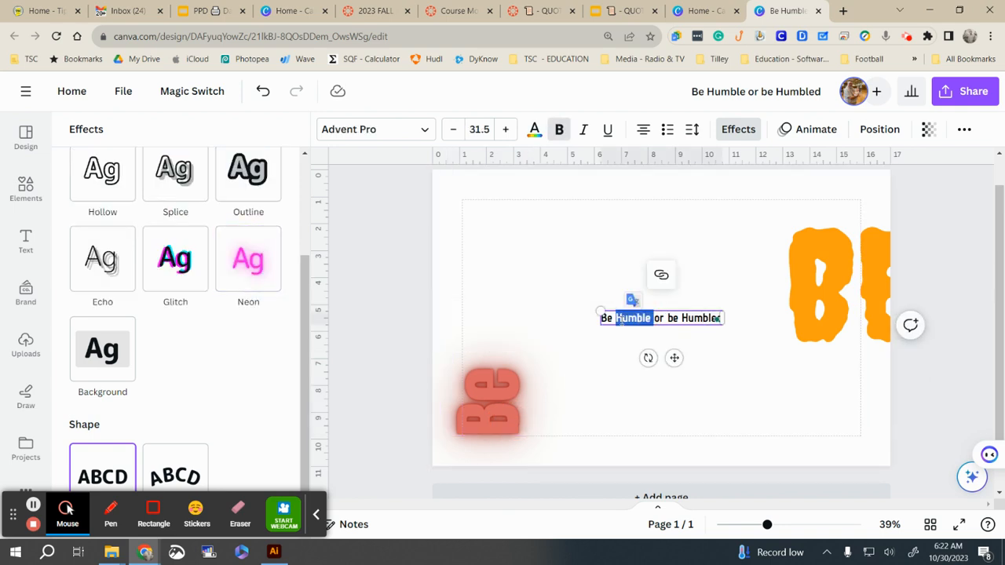
click(559, 316)
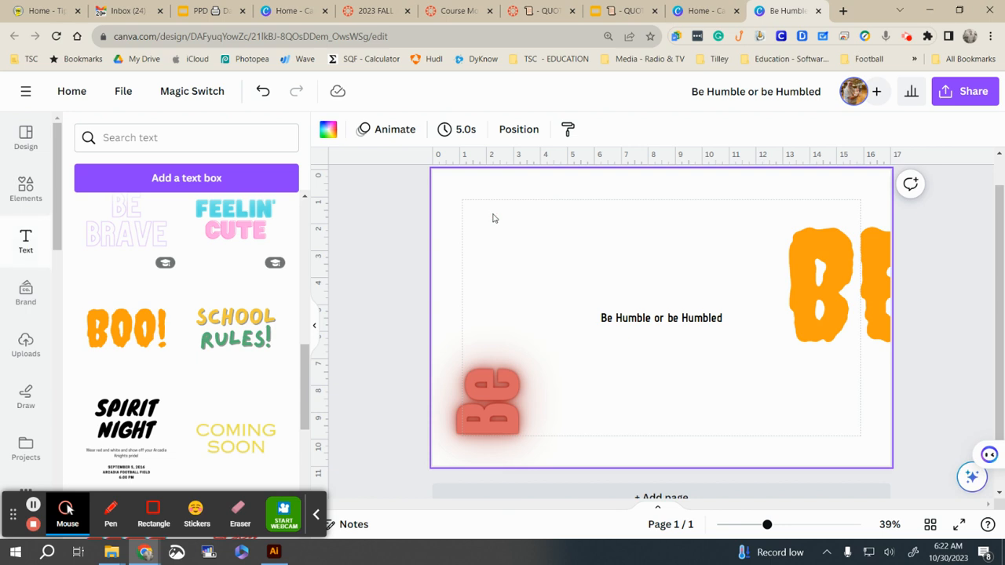
Step: Paste 'Humble' as its own text box, enlarge it and place it top-left
text(Humble)
drag(648, 313, 531, 218)
click(718, 243)
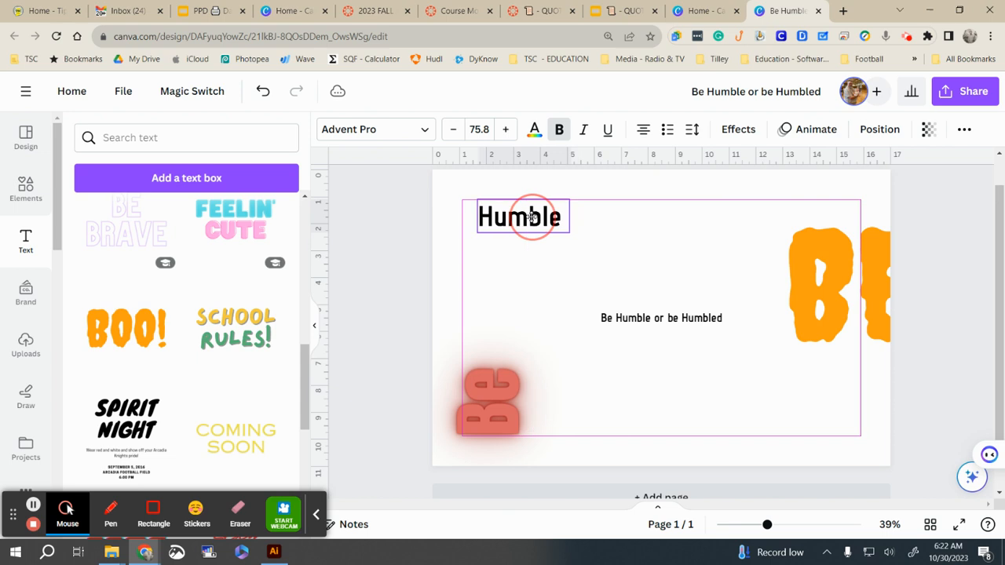
click(657, 318)
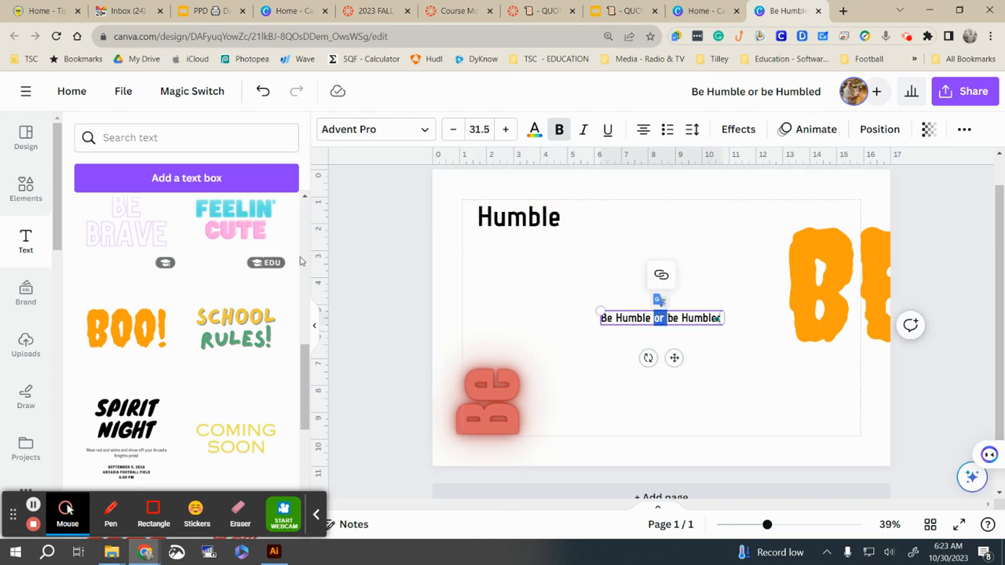
Step: Add a heading reading 'or' and position it beside Humble
scroll(601, 287, up, 1)
scroll(231, 251, up, 10)
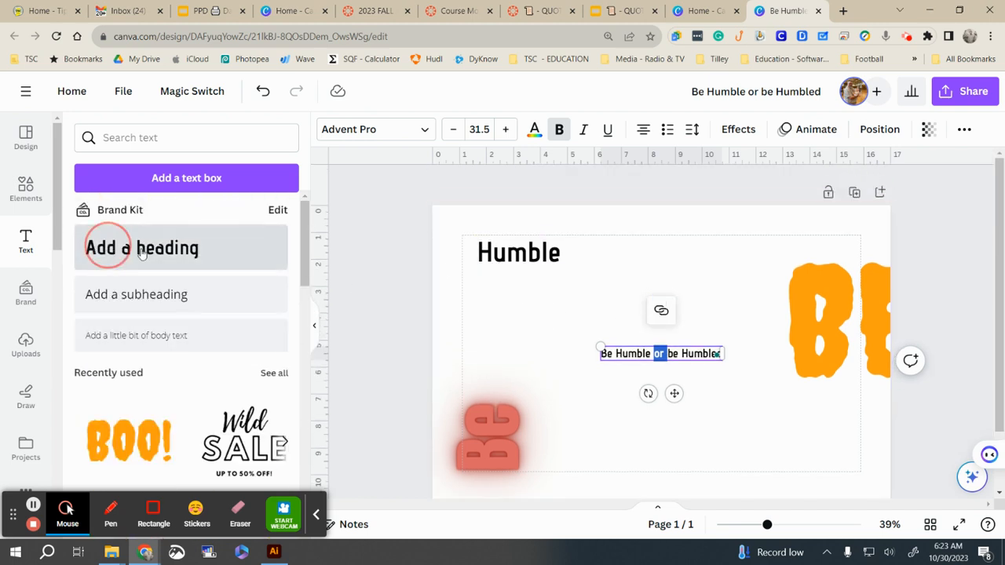
click(119, 248)
text(or)
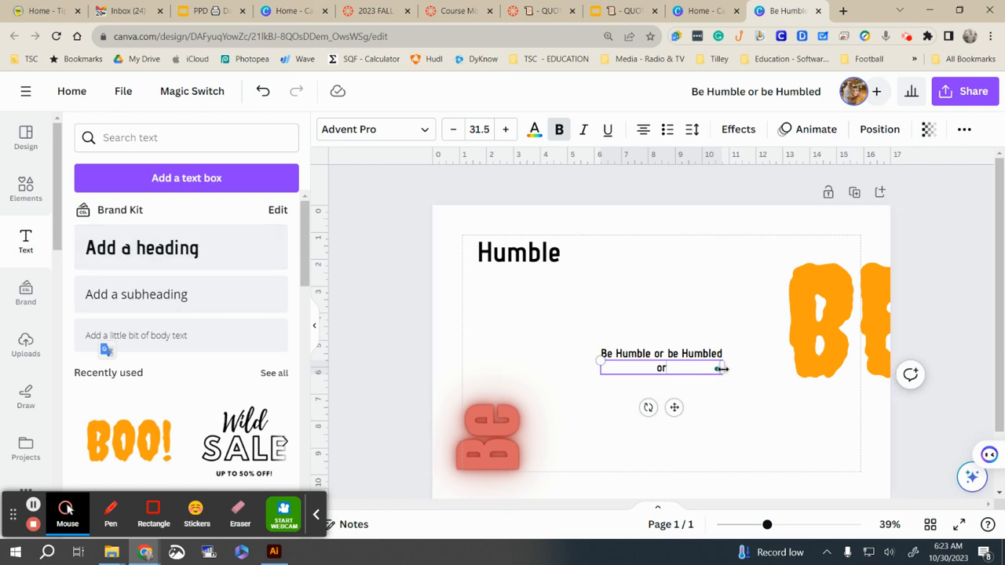
drag(673, 406, 668, 301)
mouse_move(598, 255)
mouse_down()
mouse_move(654, 258)
mouse_move(595, 254)
mouse_up()
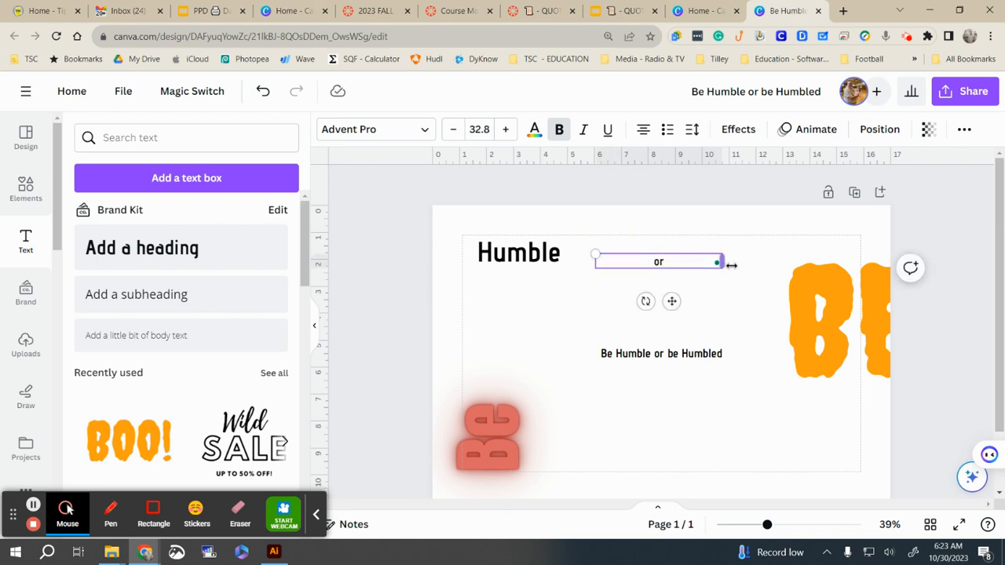
drag(720, 261, 580, 246)
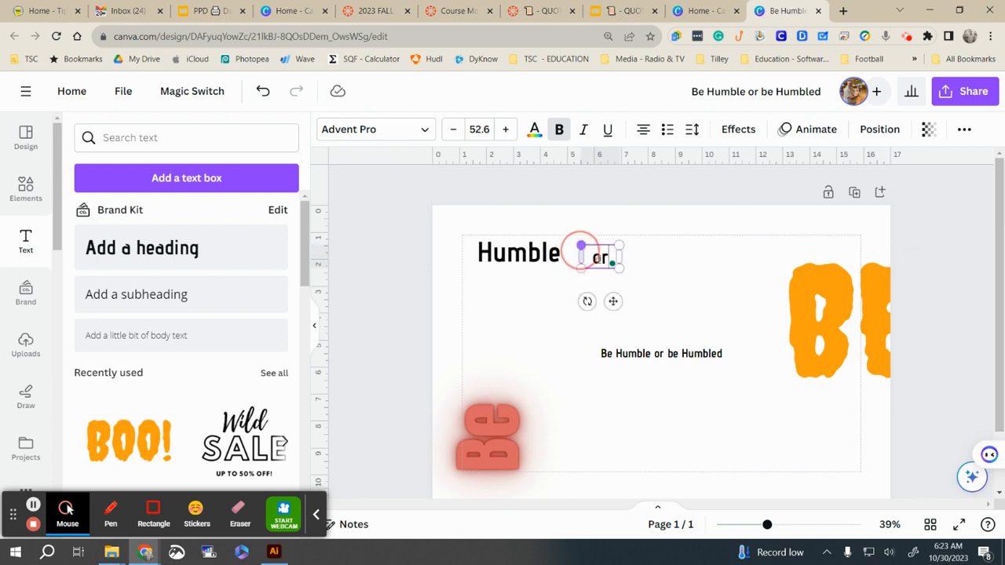
Step: Add a 'be' heading and enlarge the slogan's 'Humbled' to size 108
click(126, 252)
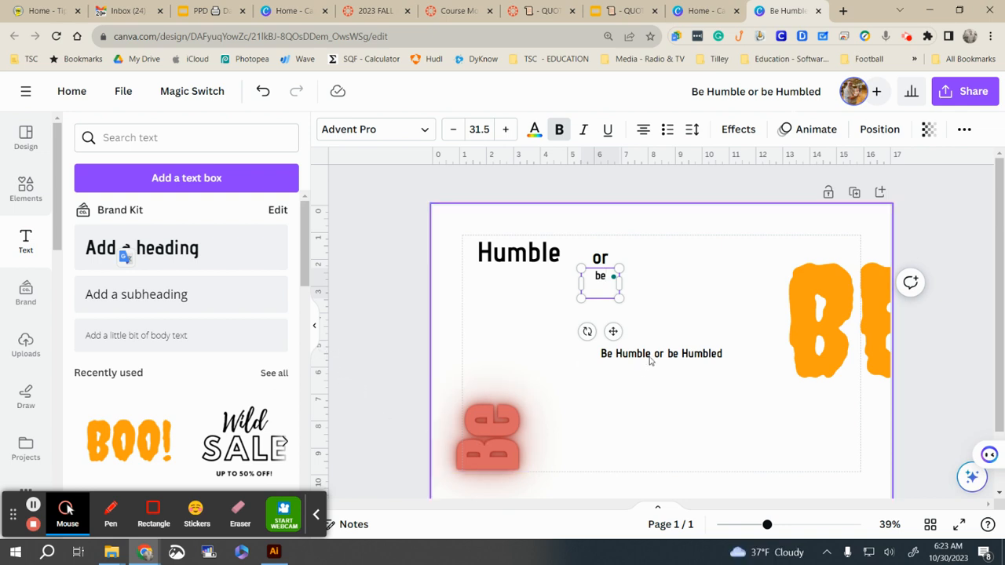
click(690, 354)
double_click(689, 355)
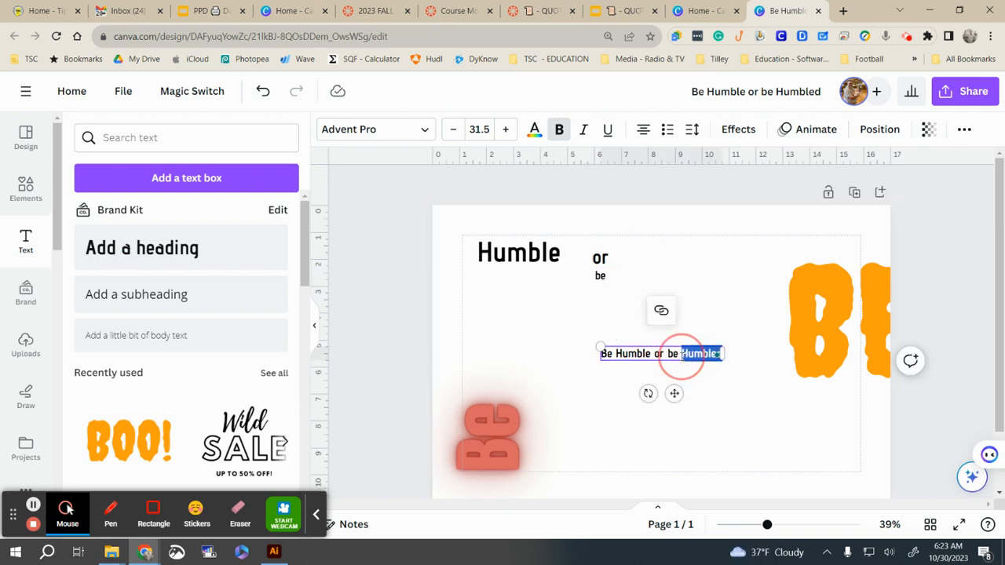
drag(587, 356, 563, 358)
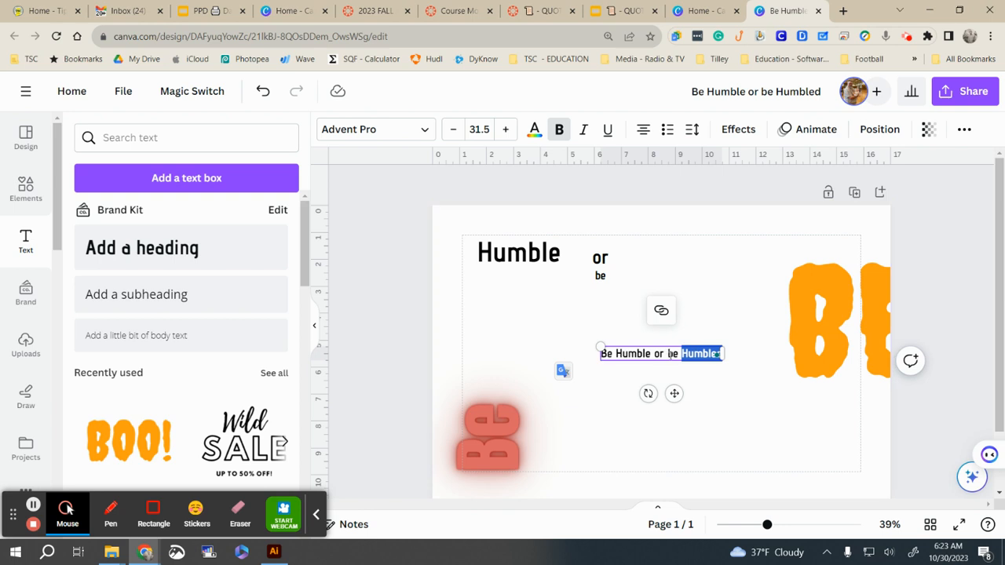
click(682, 354)
drag(679, 354, 588, 365)
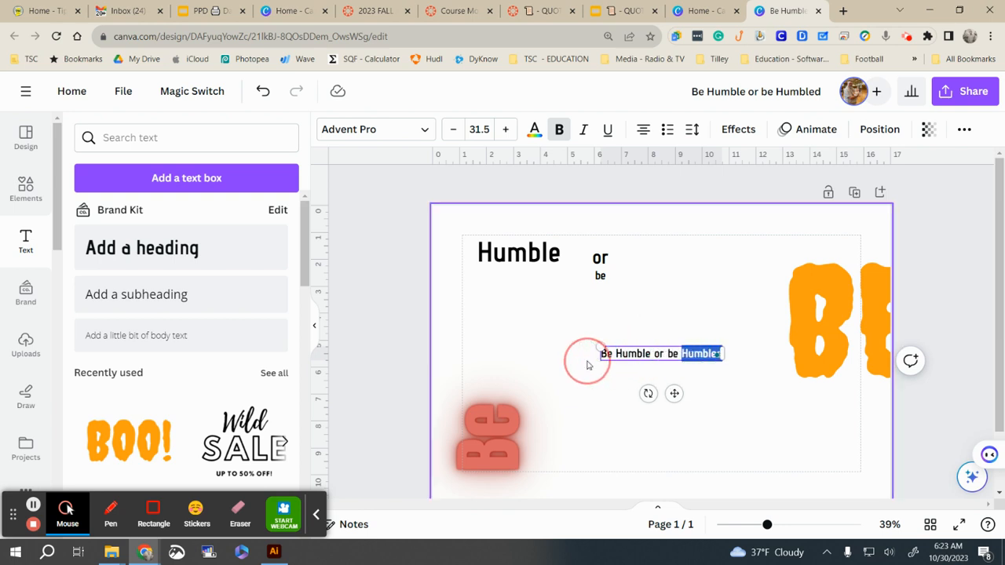
key(BackSpace)
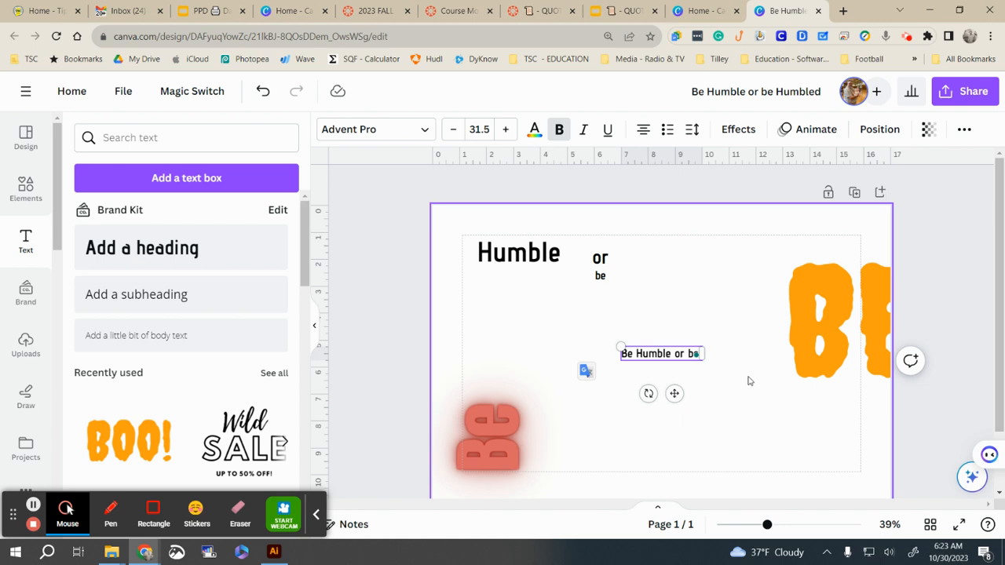
key(ctrl+z)
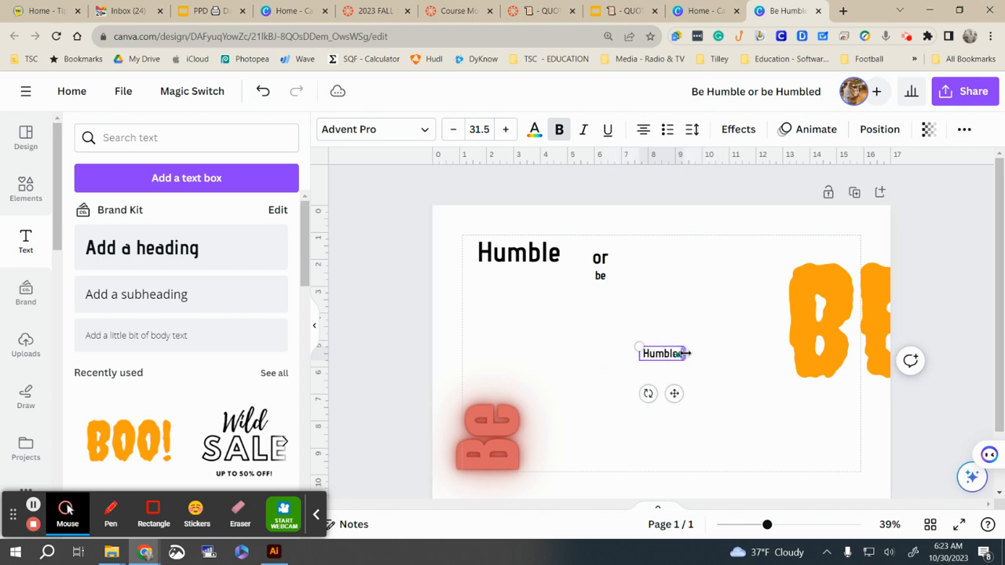
drag(639, 346, 530, 312)
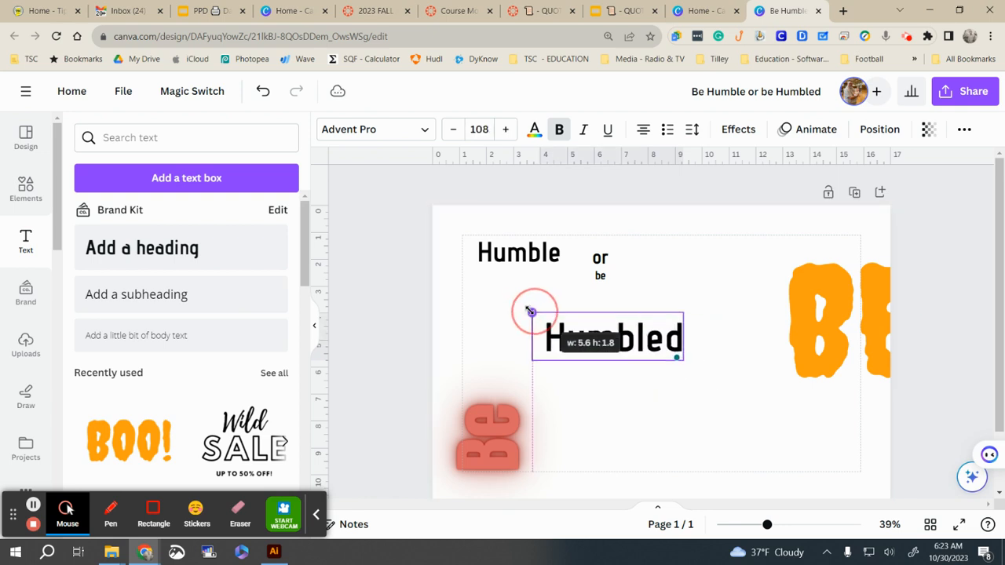
Step: Delete the orange BE graphic and reposition Humbled, be and or on the page
click(822, 322)
key(Delete)
drag(682, 351, 817, 390)
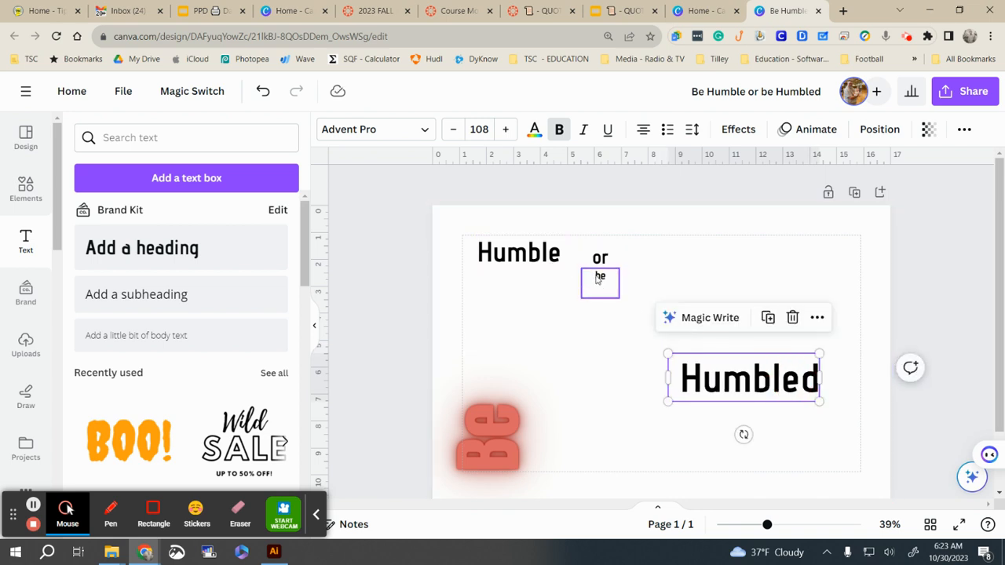
drag(599, 278, 617, 325)
drag(598, 259, 631, 269)
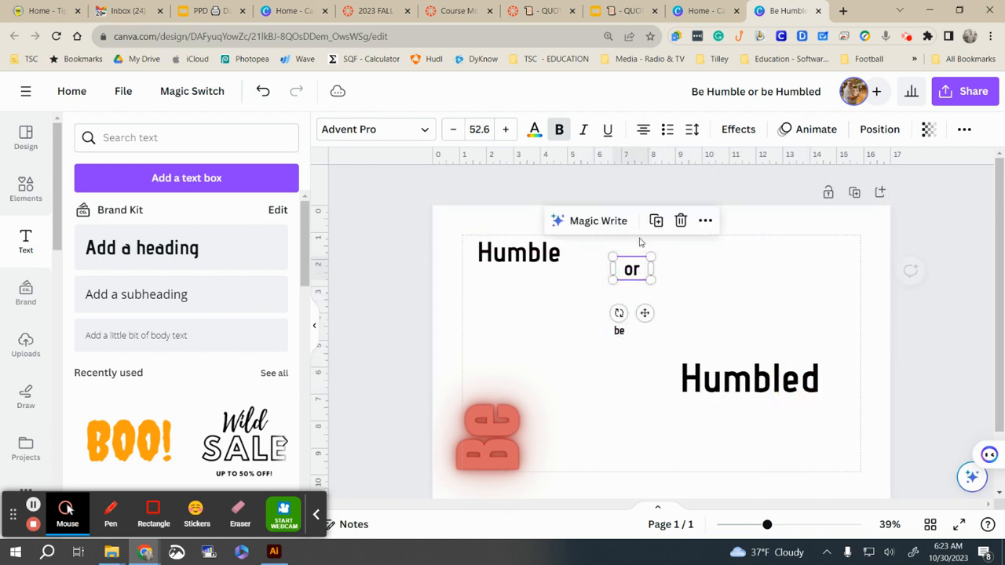
click(737, 248)
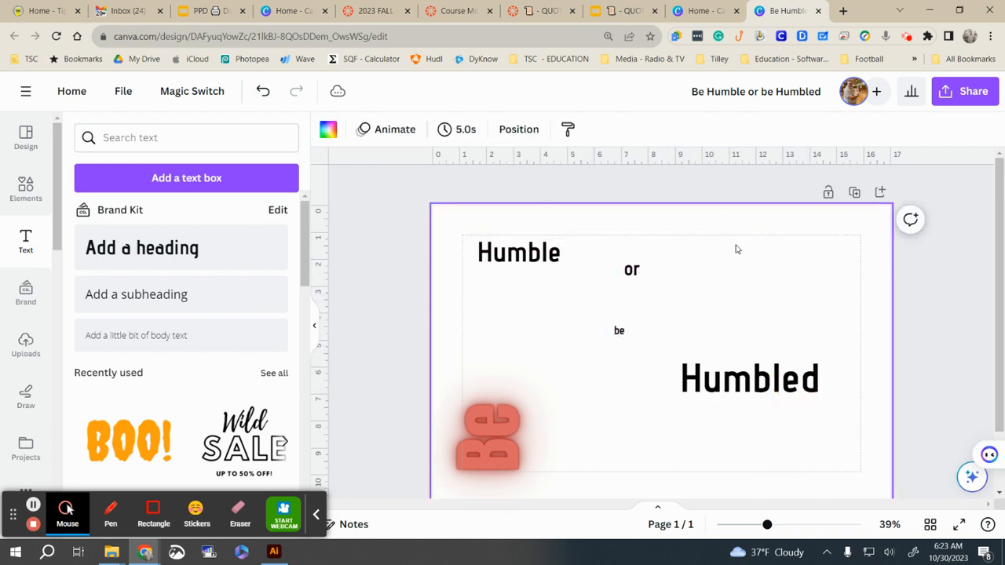
Step: Make the page background black and the Humble text white
click(328, 133)
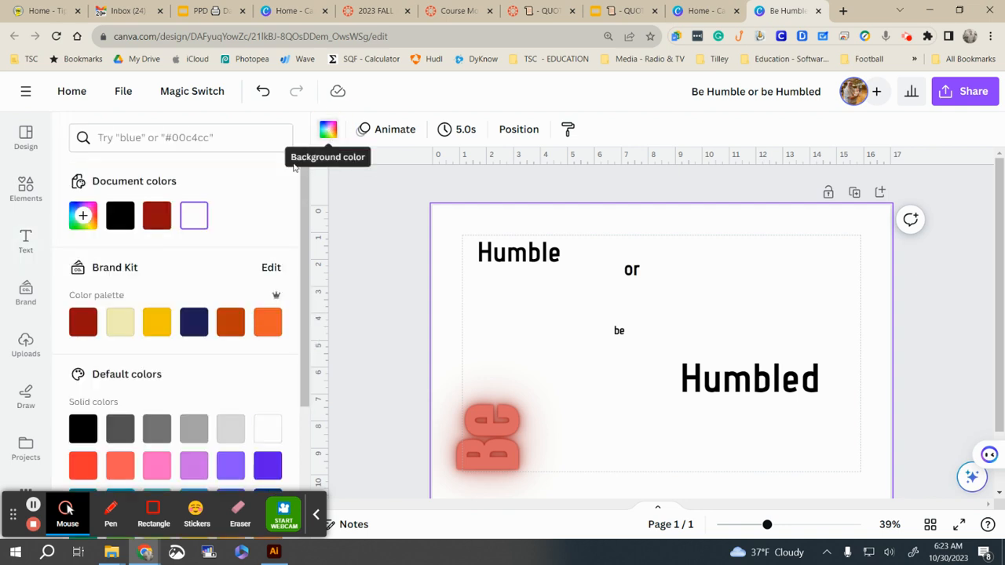
click(80, 434)
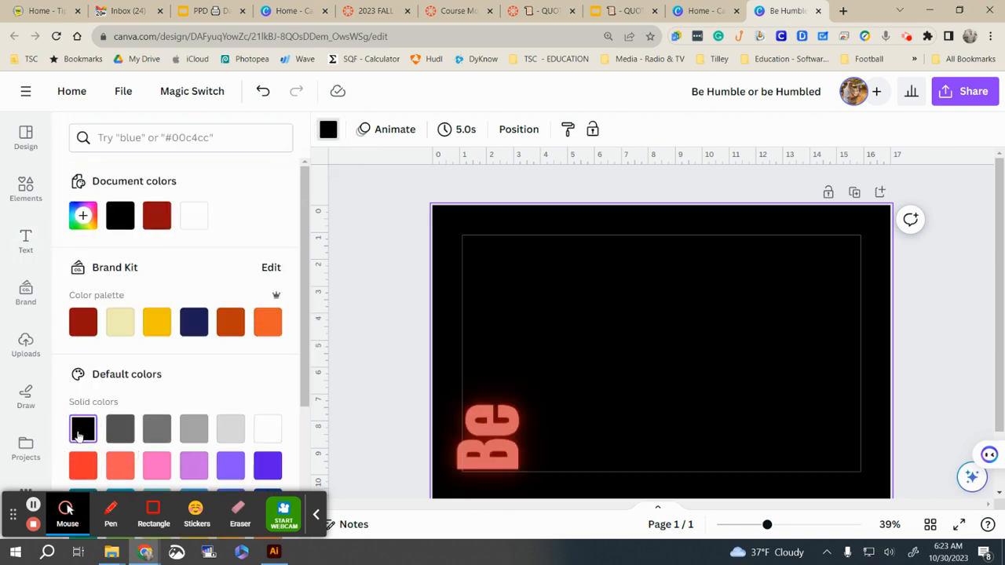
click(476, 250)
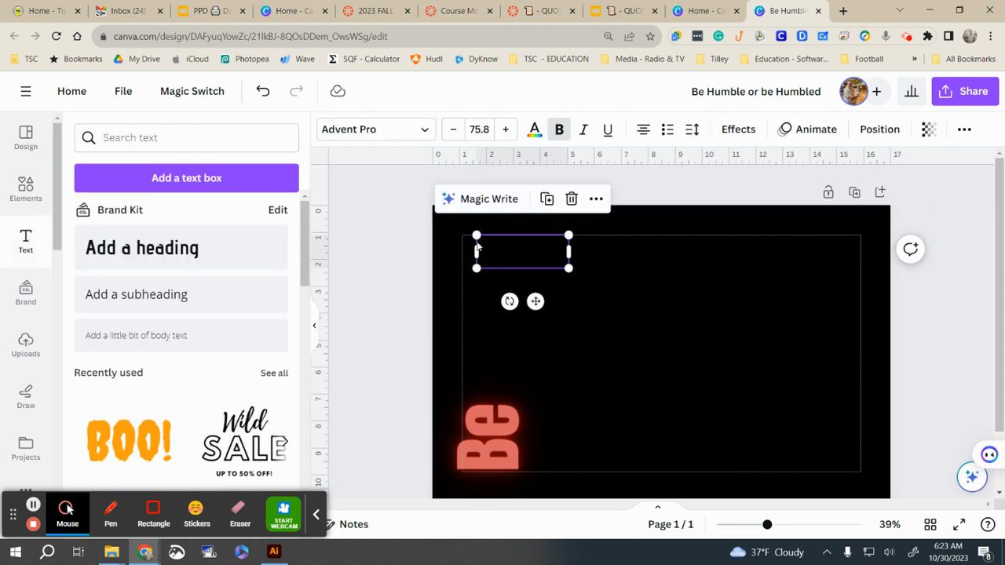
click(534, 131)
click(265, 428)
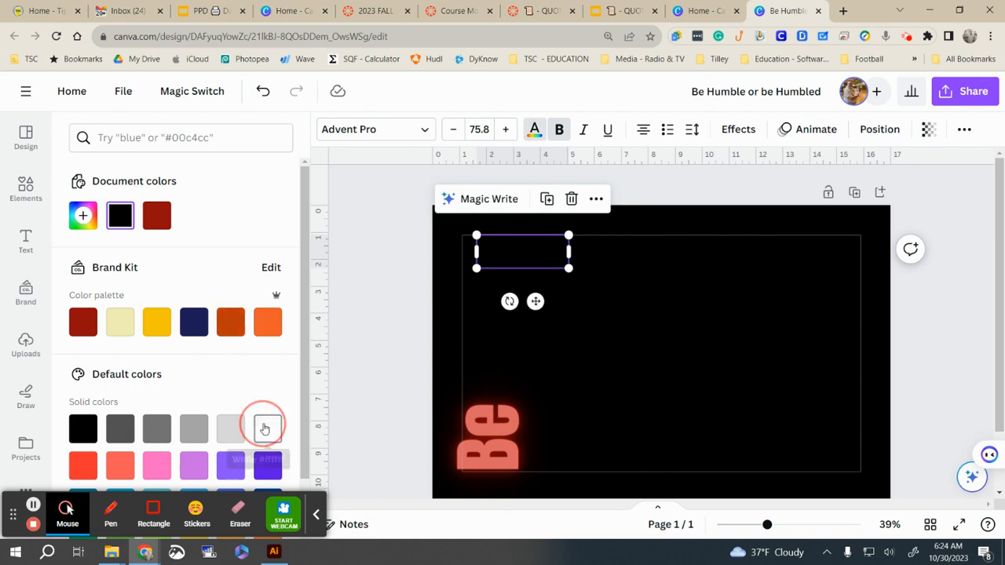
Step: Turn the or, be and Humbled text white as well
drag(845, 450, 572, 272)
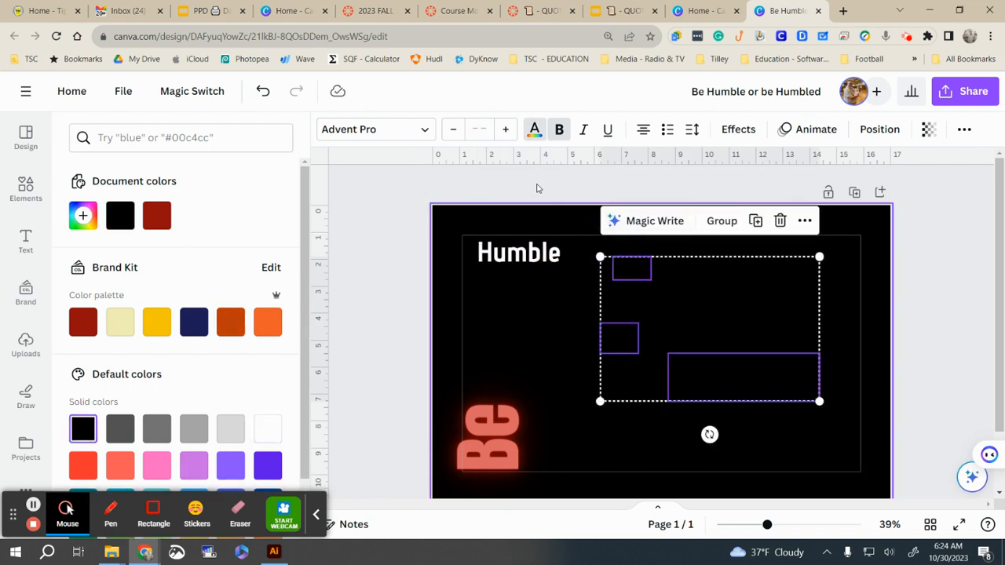
click(533, 132)
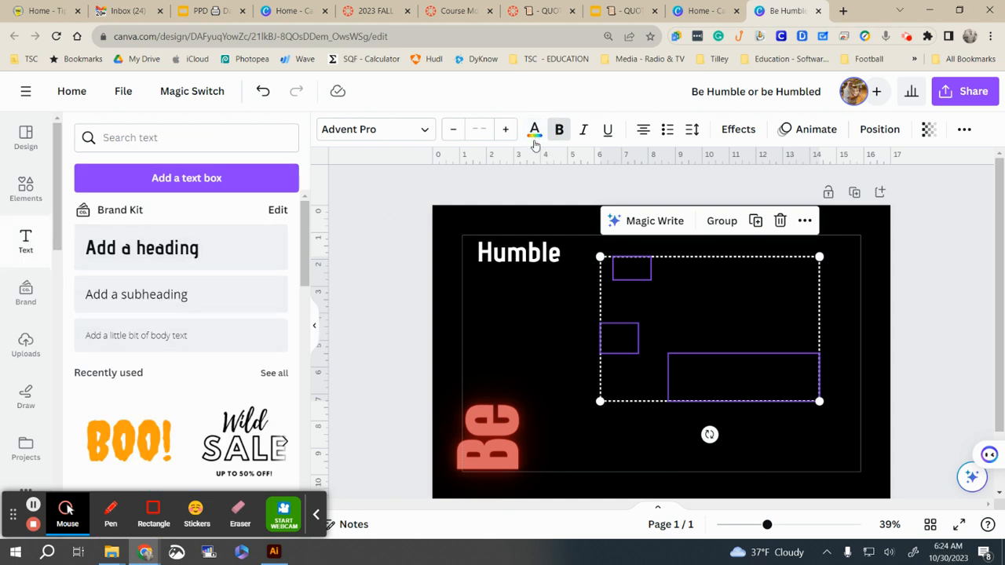
click(534, 132)
click(194, 216)
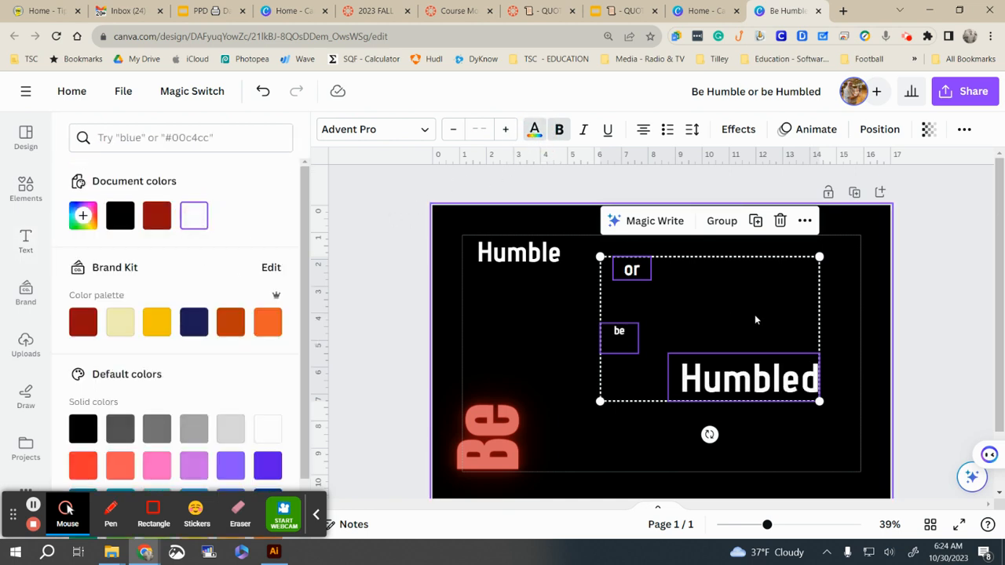
click(881, 311)
click(545, 266)
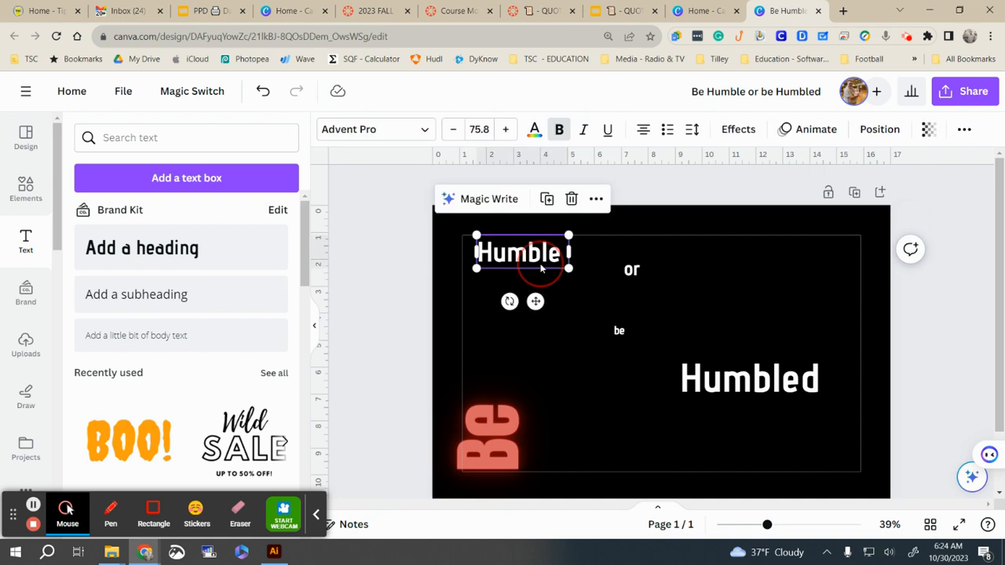
Step: Set HUMBLE in the Architype Aubette font and enlarge it to size 203
click(394, 140)
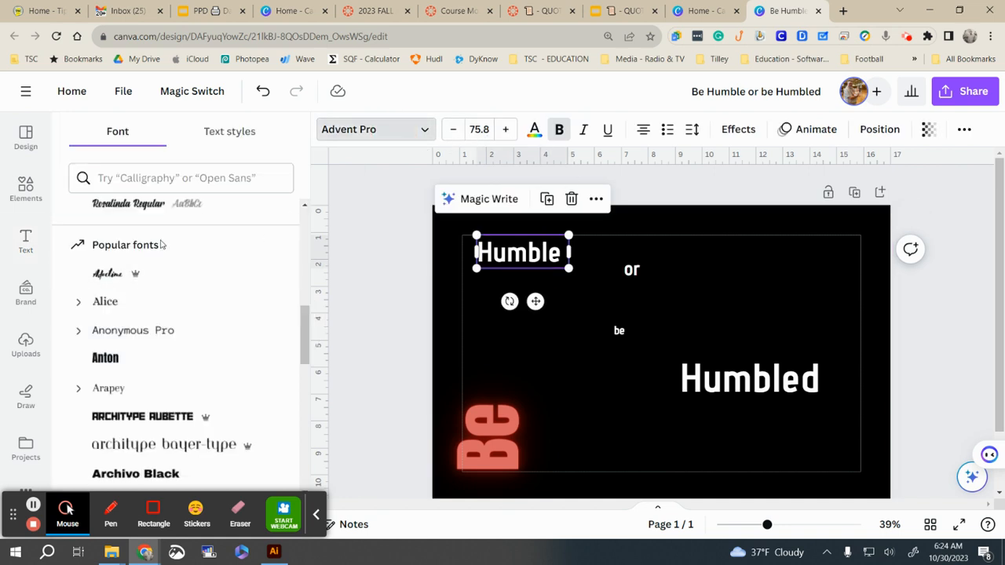
click(178, 420)
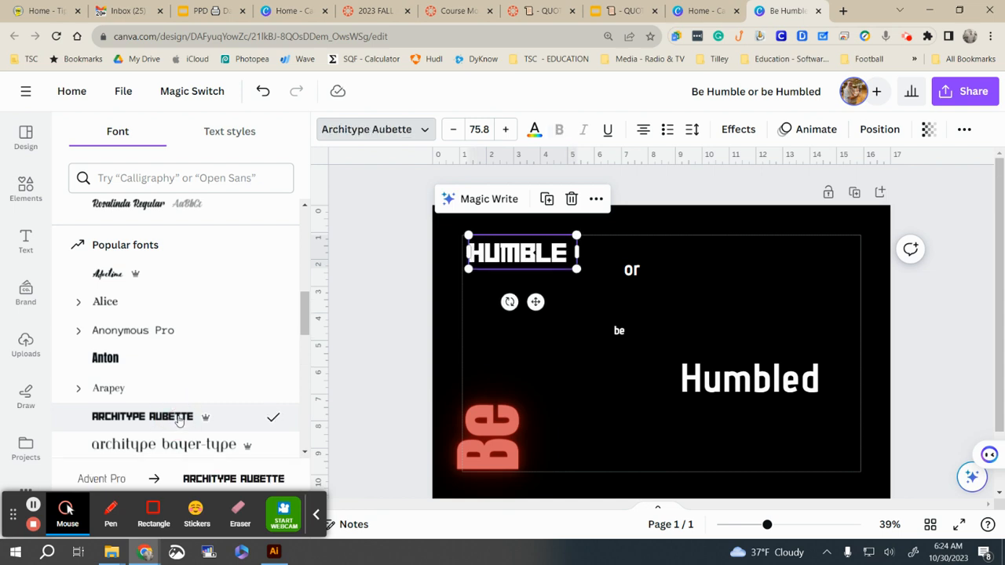
drag(576, 269, 756, 327)
Step: Move HUMBLE to the top-left and shift the 'or' and 'be' texts down and right
drag(683, 309, 661, 332)
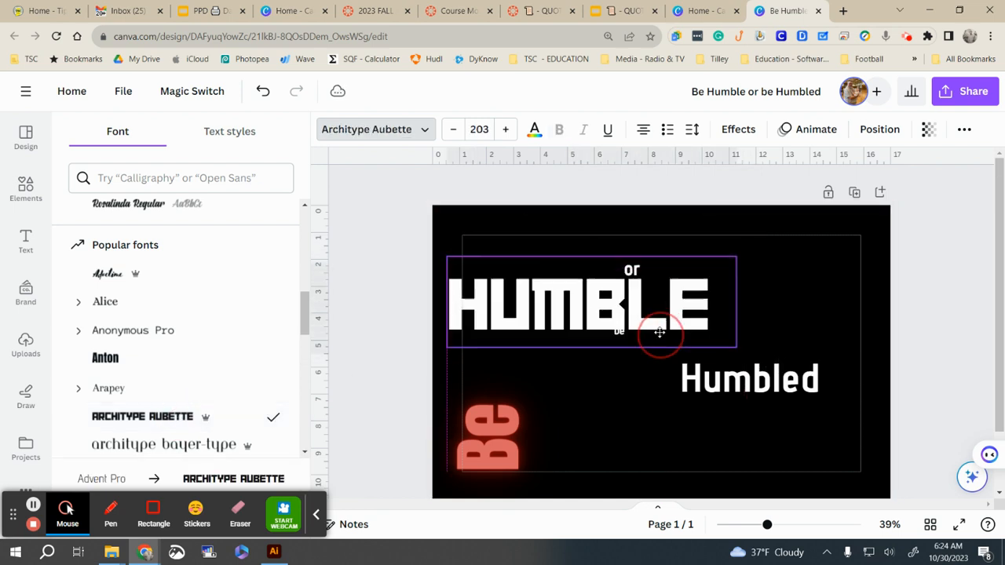
drag(618, 302, 860, 236)
drag(633, 270, 787, 340)
click(621, 349)
drag(621, 349, 707, 461)
drag(735, 273, 493, 278)
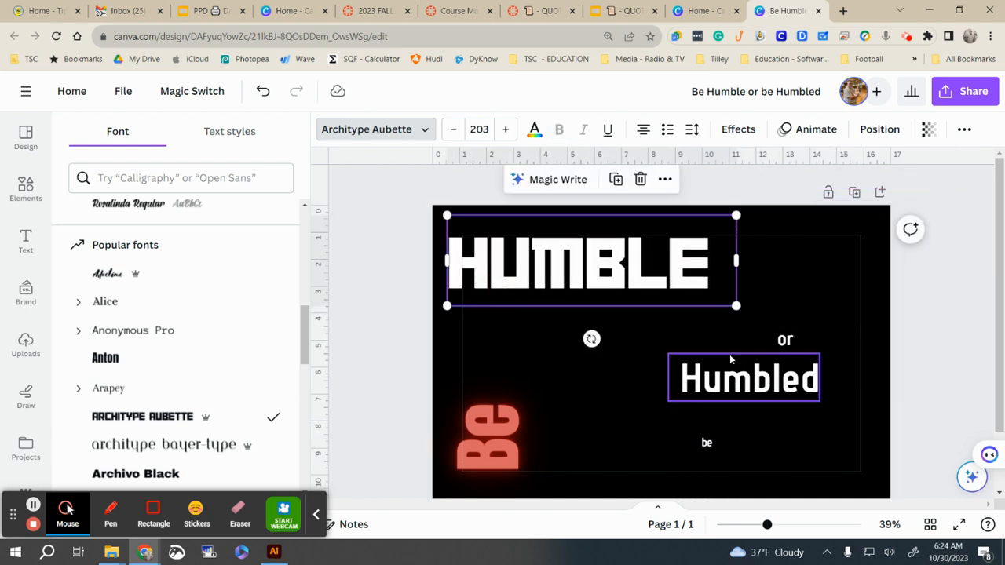
Step: Enlarge the HUMBLE heading and the rotated red Be text
click(502, 427)
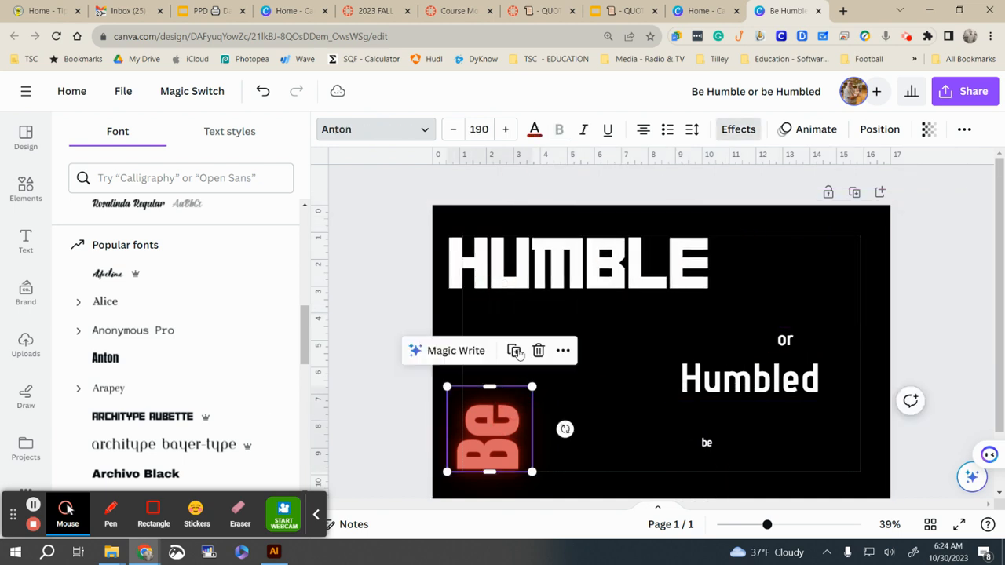
click(672, 290)
click(735, 307)
drag(735, 307, 784, 321)
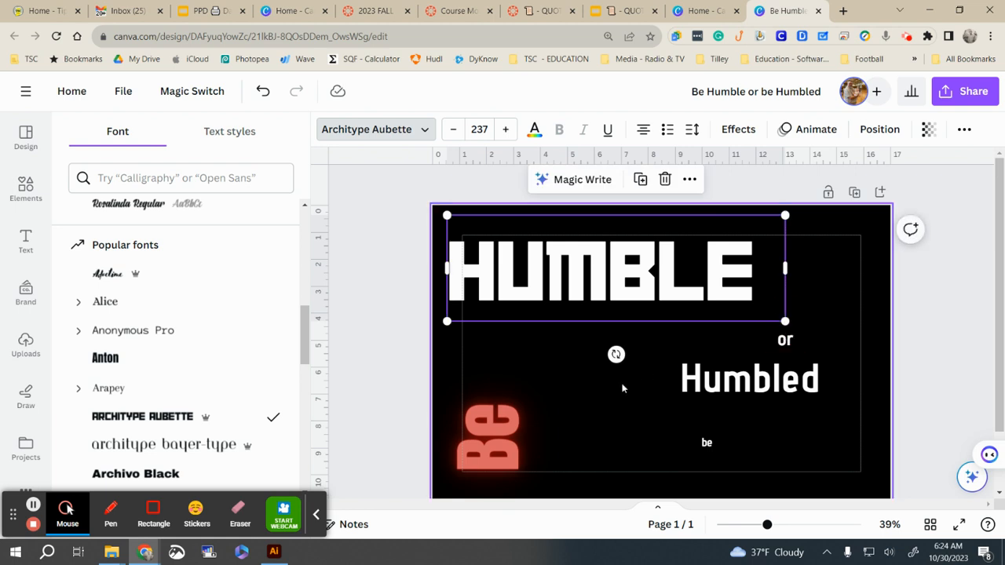
click(525, 396)
drag(530, 386, 552, 366)
Step: Place 'or' under HUMBLE in Bukhari Script and enlarge it slightly
click(796, 343)
drag(796, 343, 592, 337)
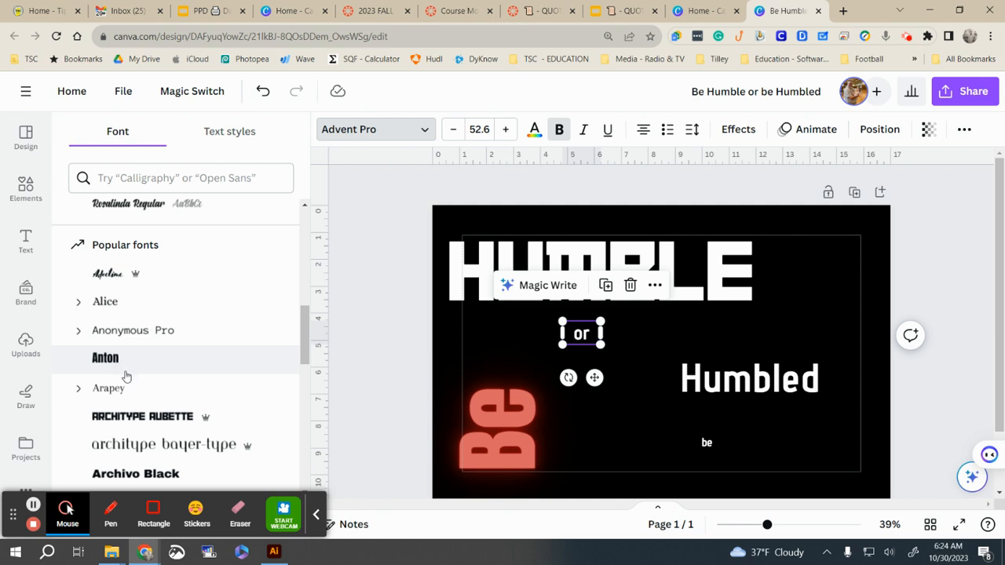
scroll(125, 376, down, 8)
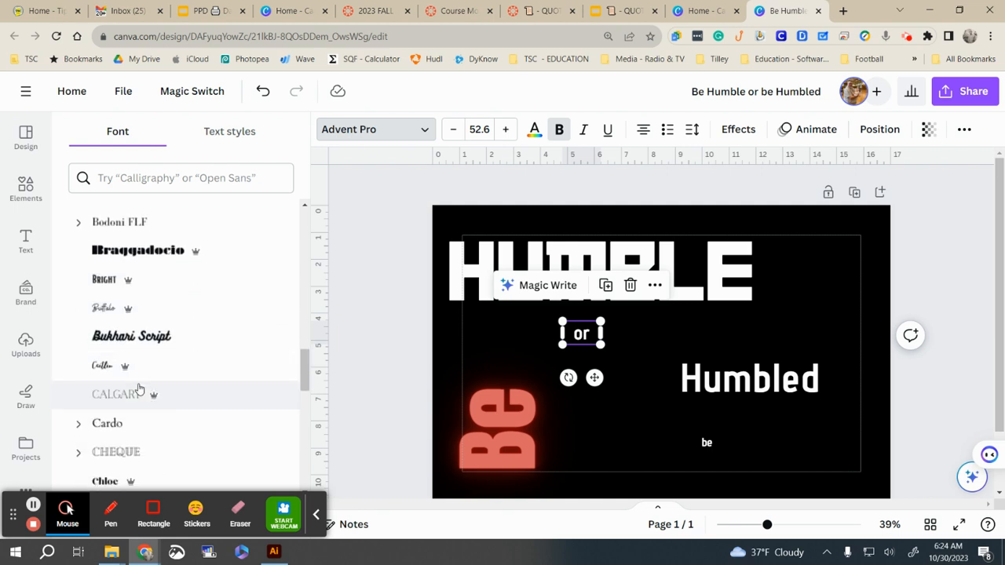
click(149, 329)
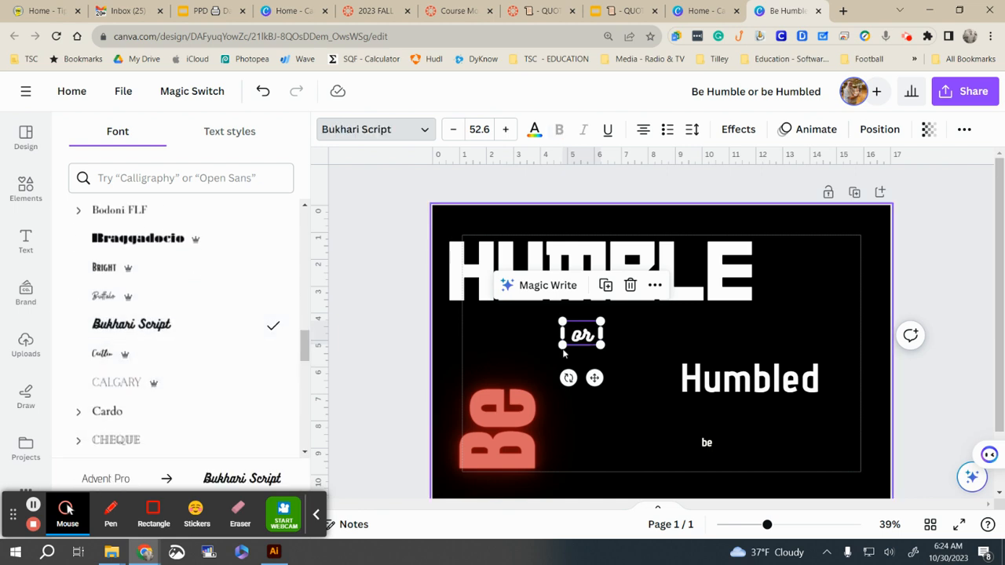
mouse_move(603, 345)
mouse_down()
mouse_move(672, 387)
mouse_move(610, 361)
mouse_up()
Step: Shift Humbled right, then set 'be' in Gagalin and enlarge it
click(732, 397)
drag(732, 397, 771, 420)
drag(707, 444, 631, 432)
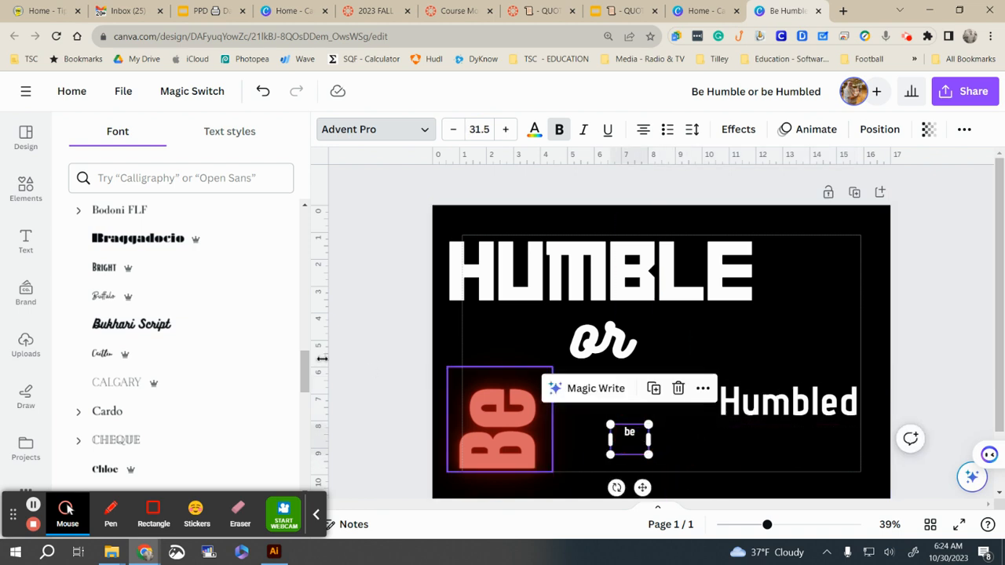
scroll(163, 397, down, 5)
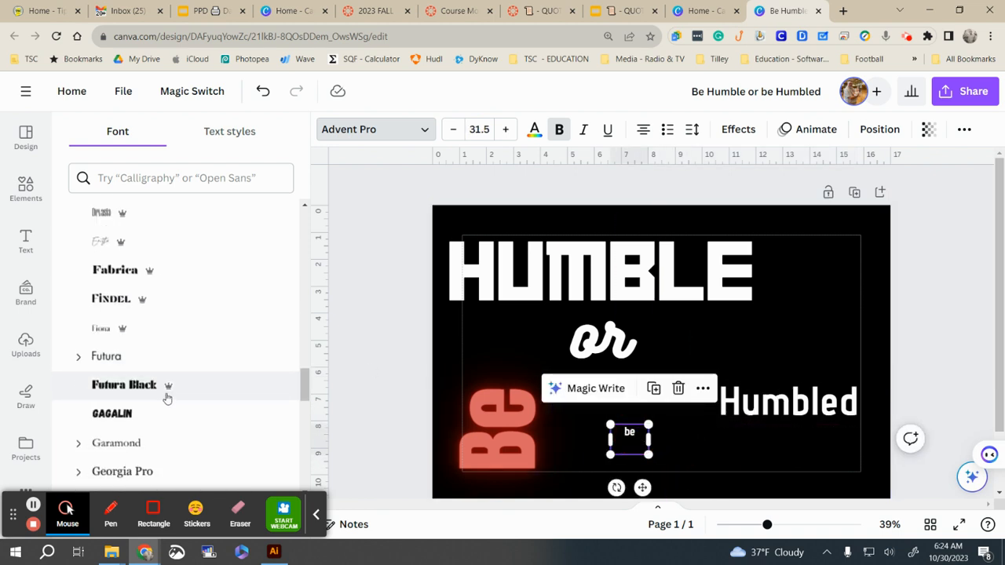
click(112, 413)
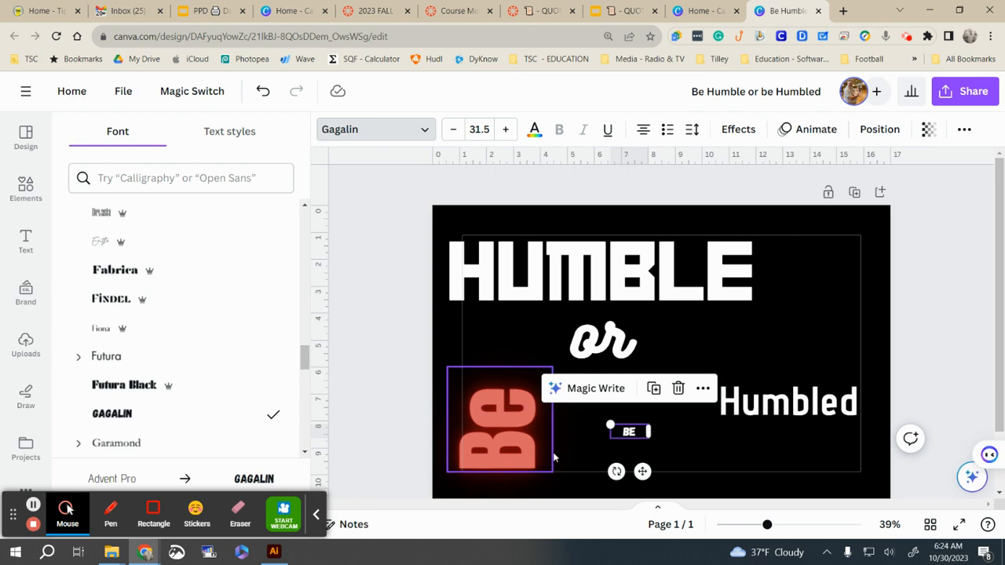
drag(609, 426, 554, 390)
Step: Rotate Humbled to stand vertically and position it along the poster's right edge
click(785, 404)
drag(782, 458, 877, 400)
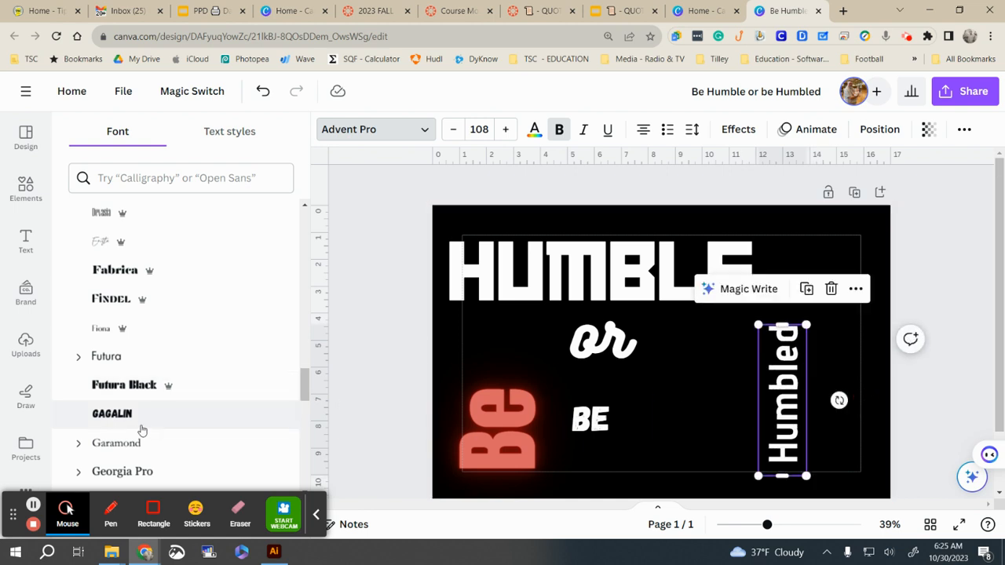
scroll(138, 428, down, 5)
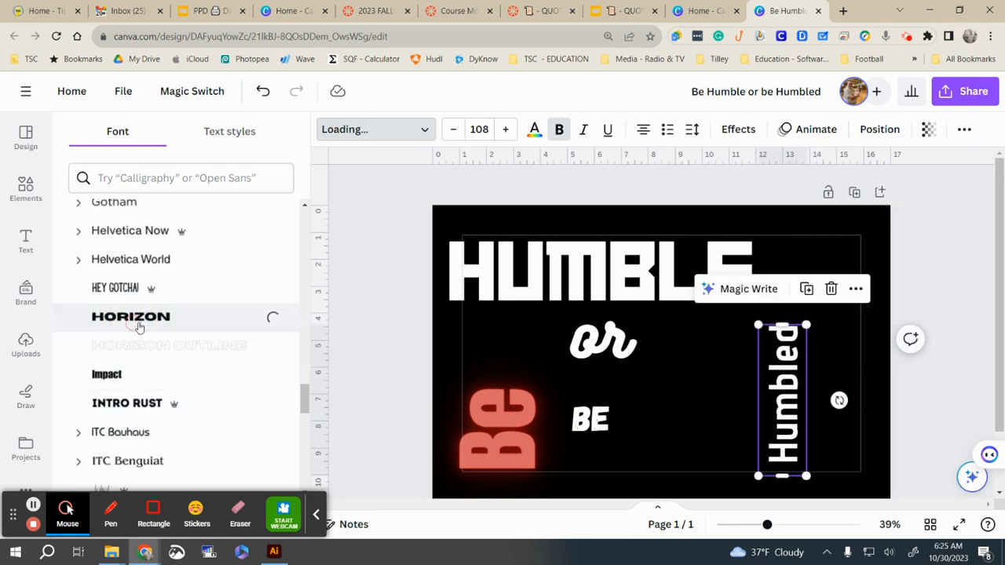
click(864, 311)
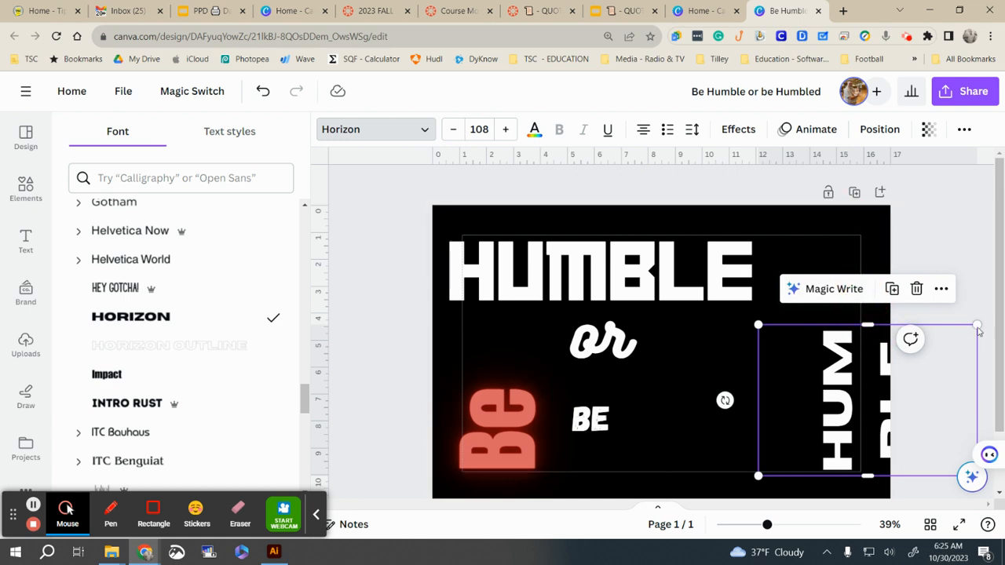
drag(981, 323, 801, 299)
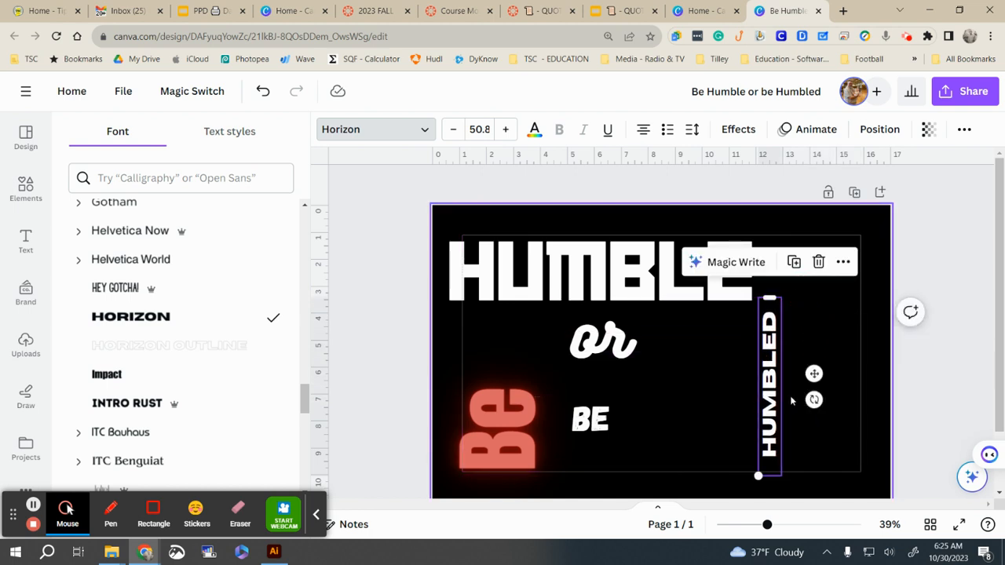
drag(779, 402, 850, 324)
drag(828, 398, 776, 508)
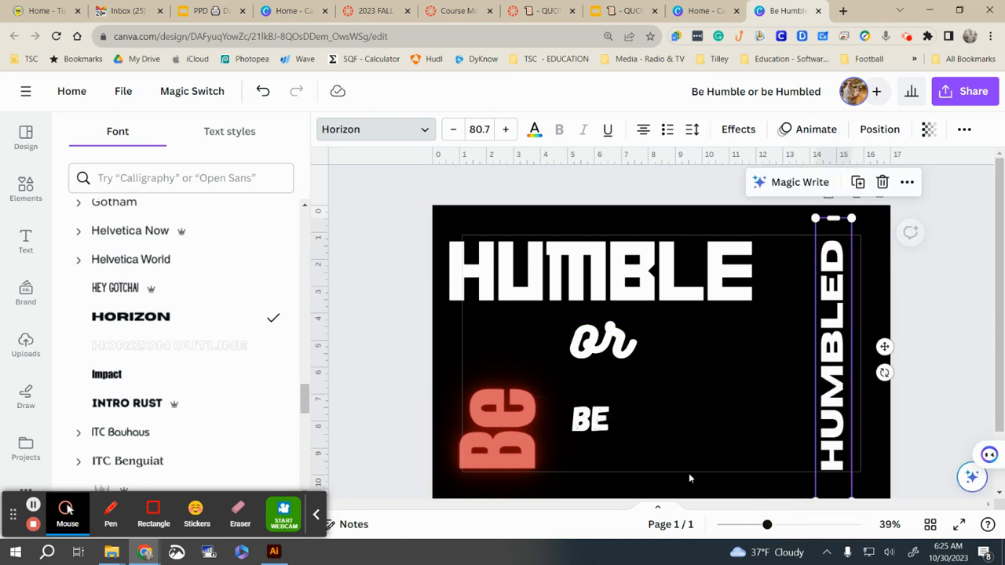
Step: Set HUMBLED in Intro Rust and resize it to size 132 spanning the right edge
scroll(122, 384, down, 1)
click(124, 345)
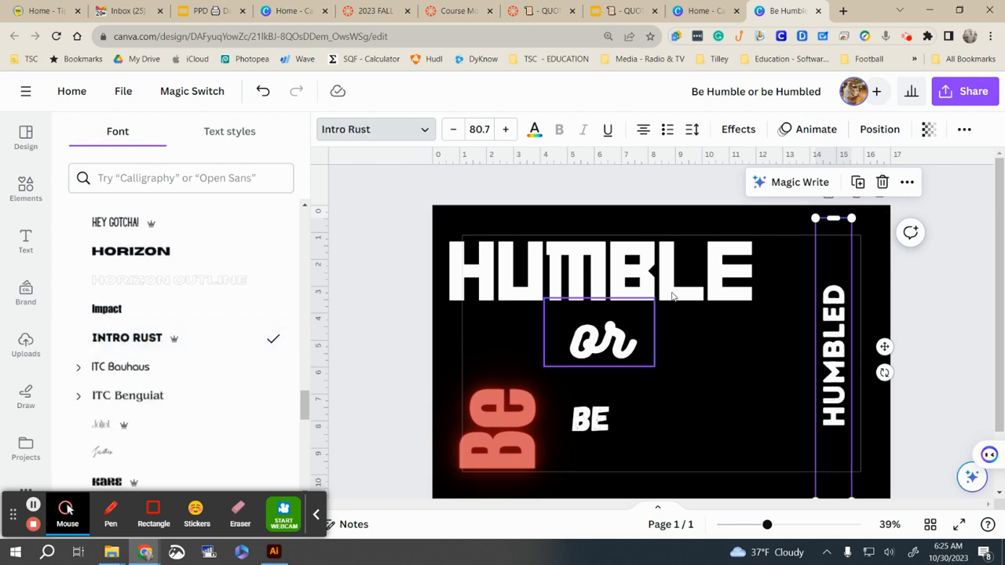
drag(832, 218, 830, 321)
drag(826, 357, 795, 277)
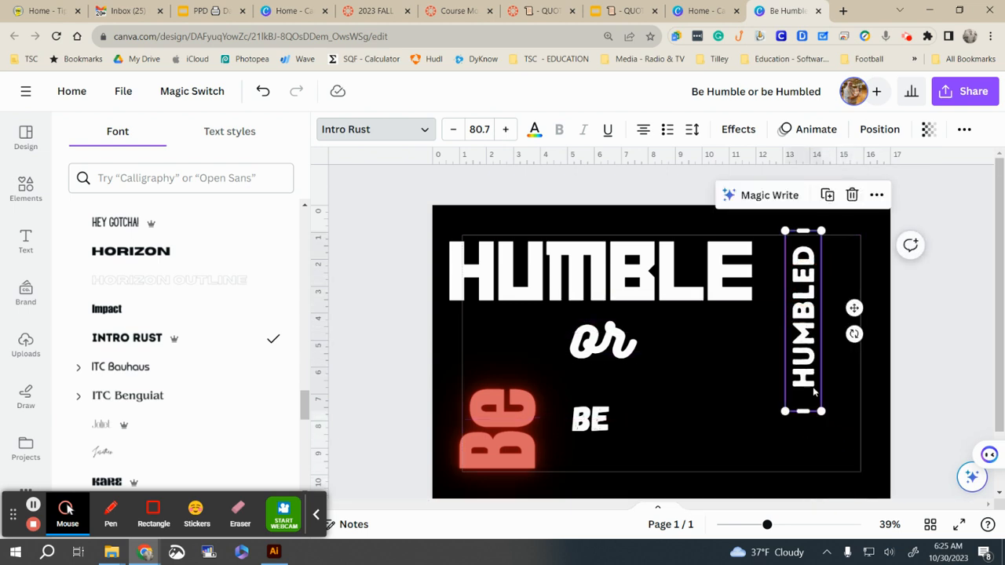
drag(802, 413, 895, 487)
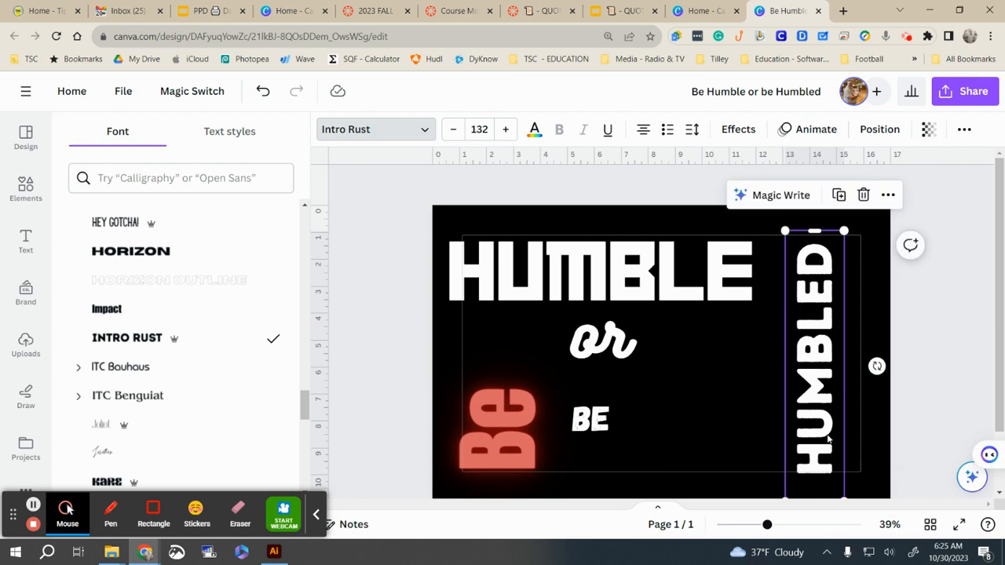
click(842, 434)
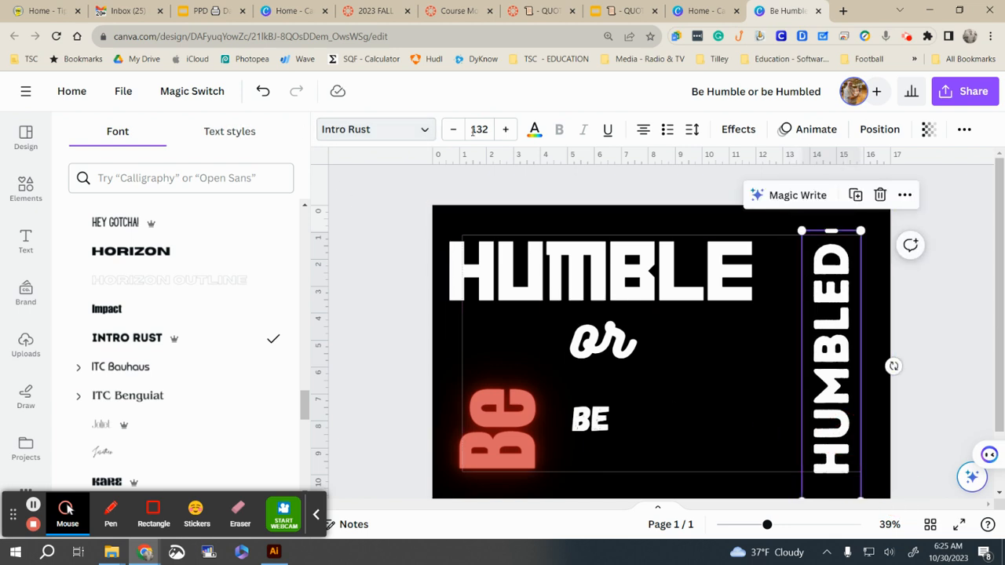
click(537, 130)
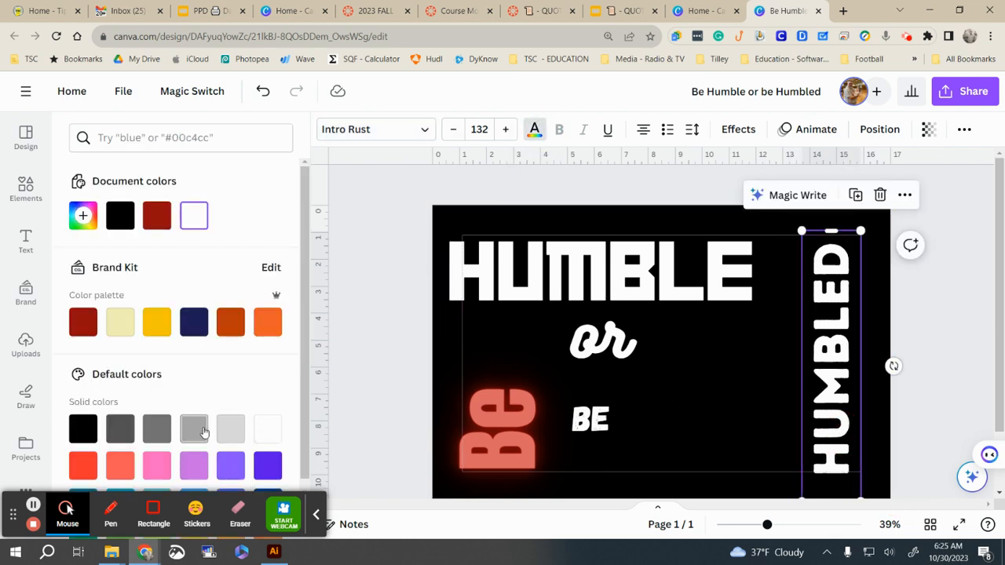
Step: Colour HUMBLED pink, HUMBLE purple and BE lavender, nudging BE further right
click(149, 463)
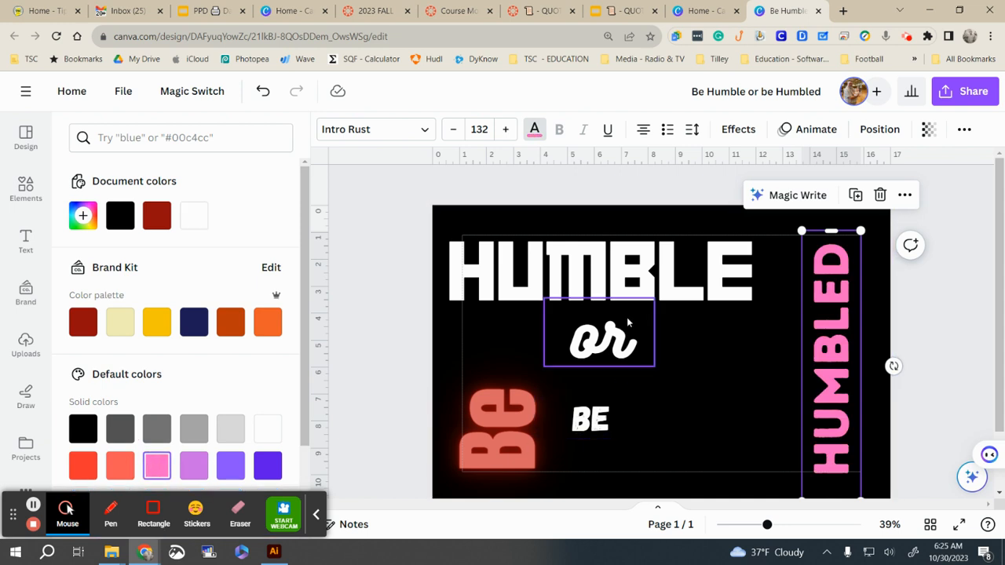
click(595, 282)
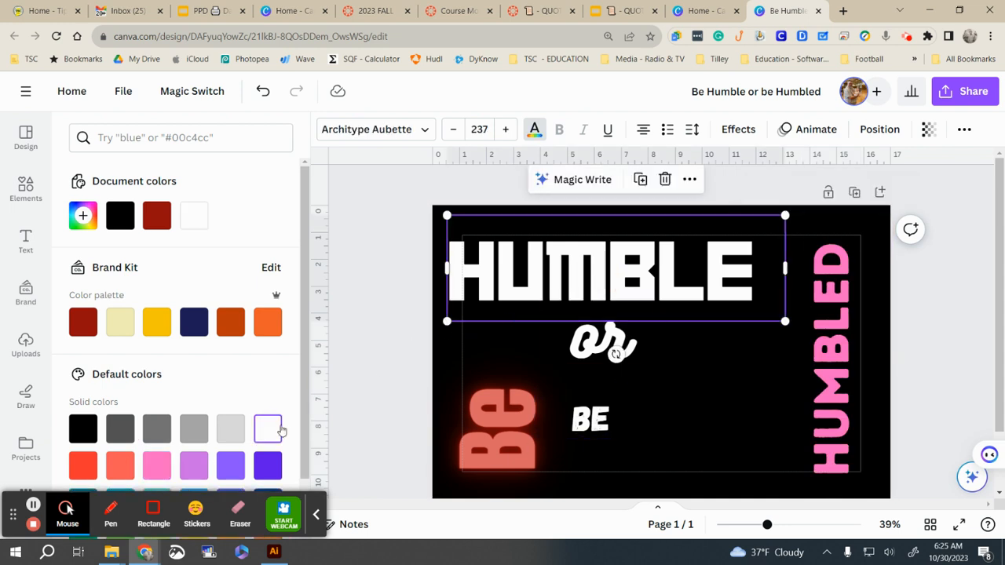
scroll(282, 420, down, 1)
click(267, 405)
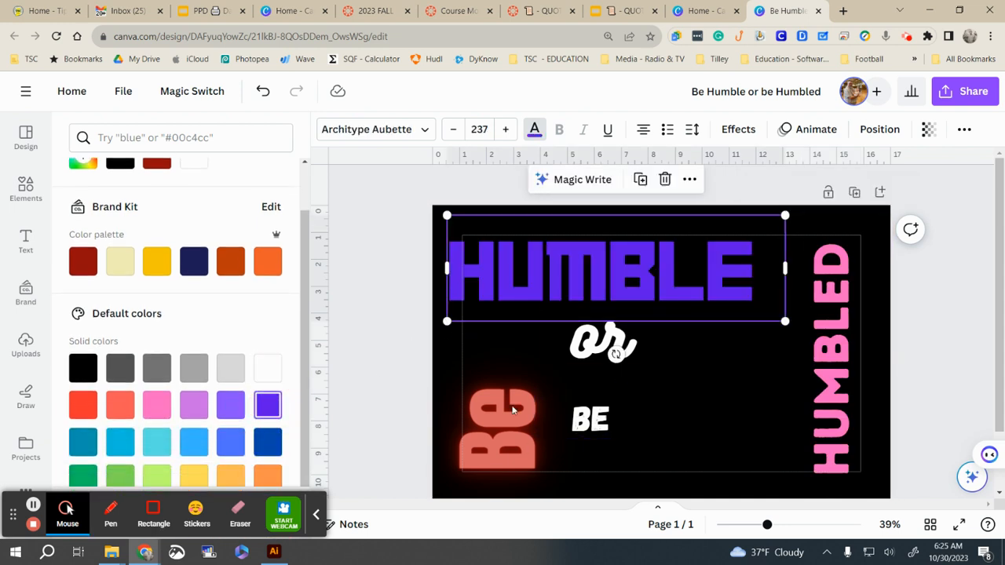
drag(587, 431, 664, 434)
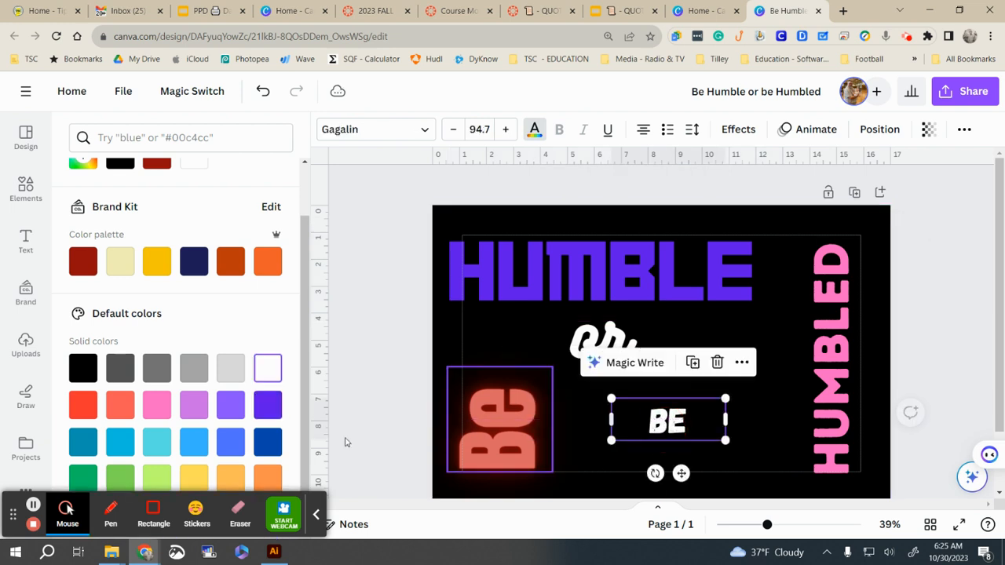
click(192, 416)
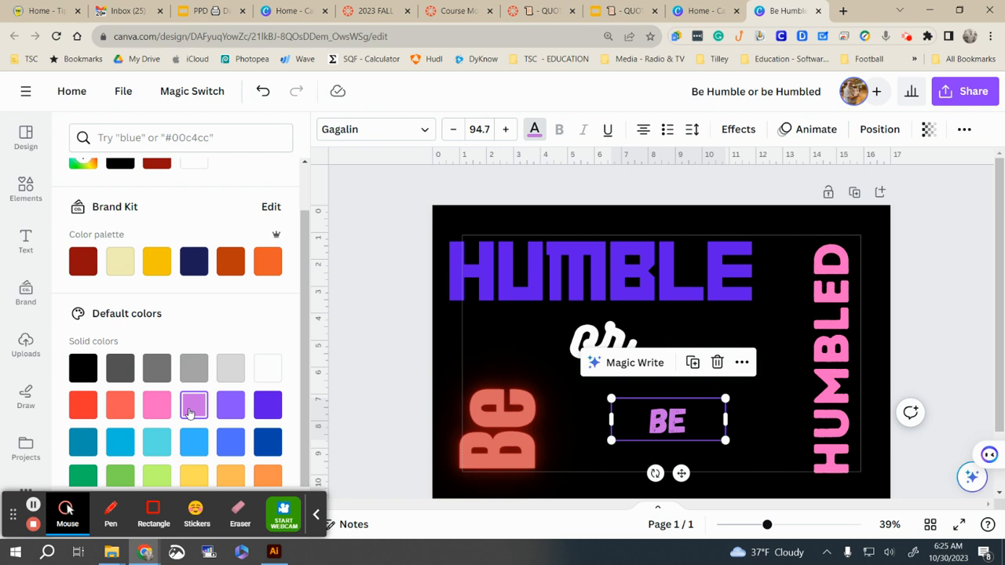
scroll(178, 426, down, 2)
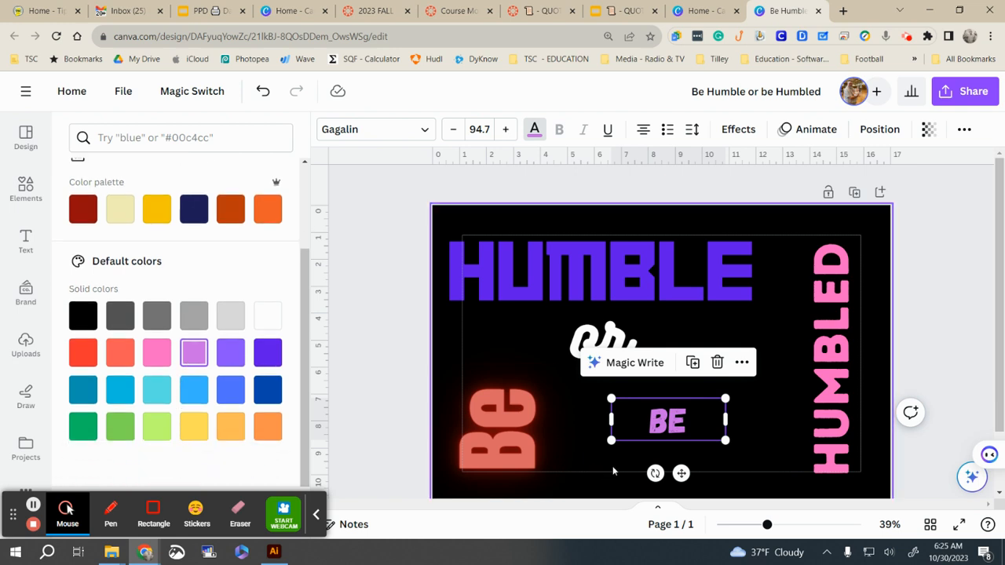
click(736, 129)
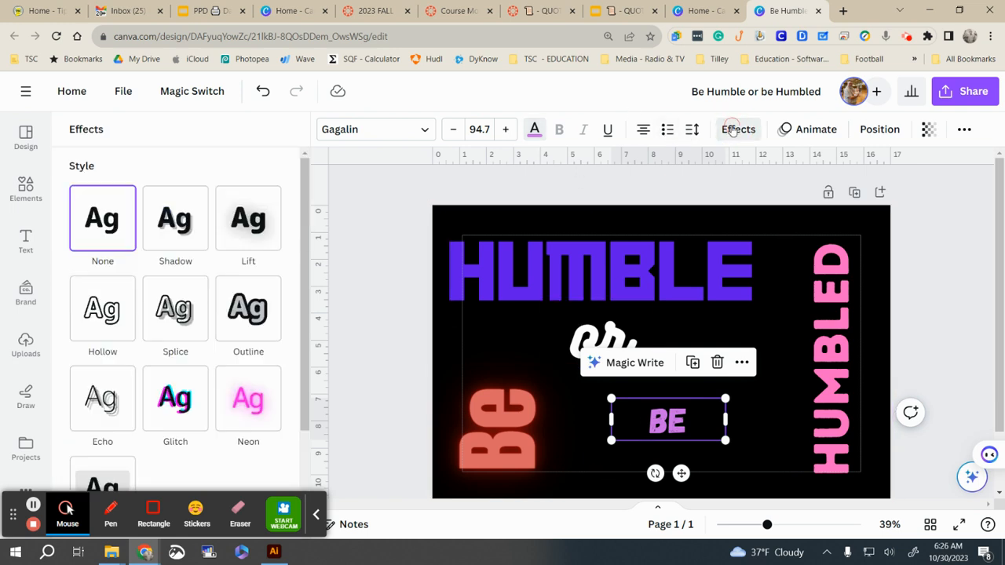
Step: Give BE a Shadow effect with a white shadow colour
click(252, 240)
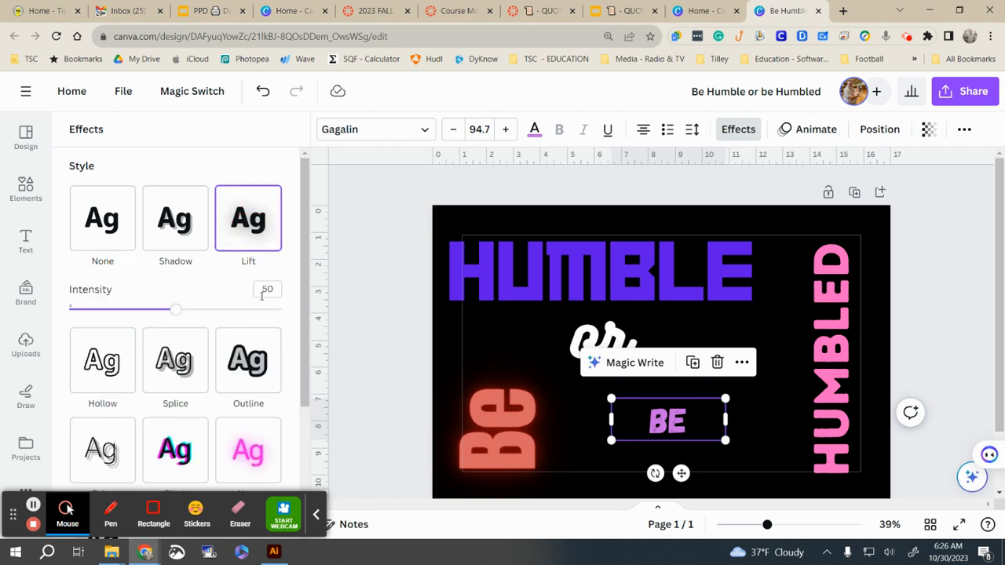
scroll(265, 341, down, 3)
scroll(264, 343, up, 3)
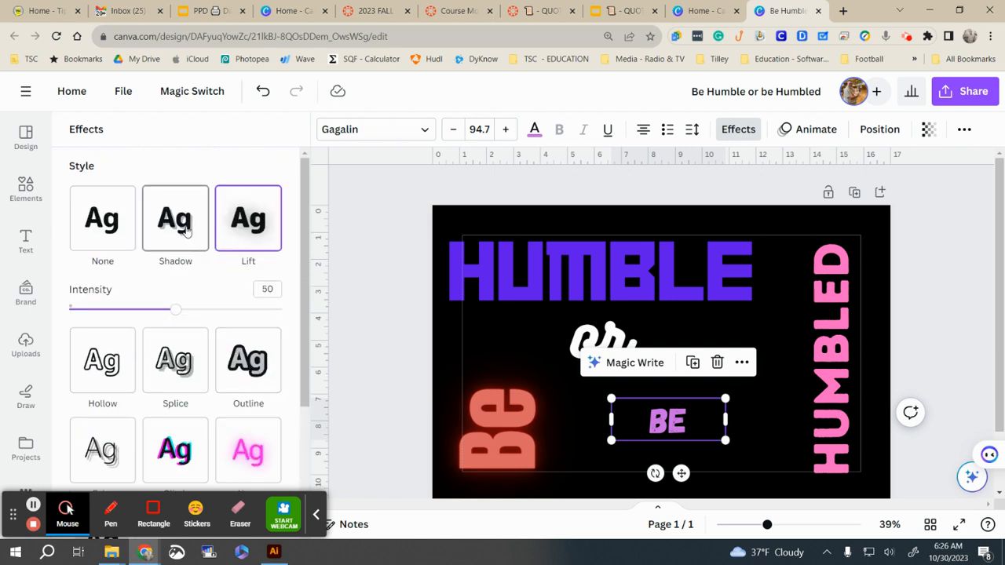
click(184, 237)
click(270, 453)
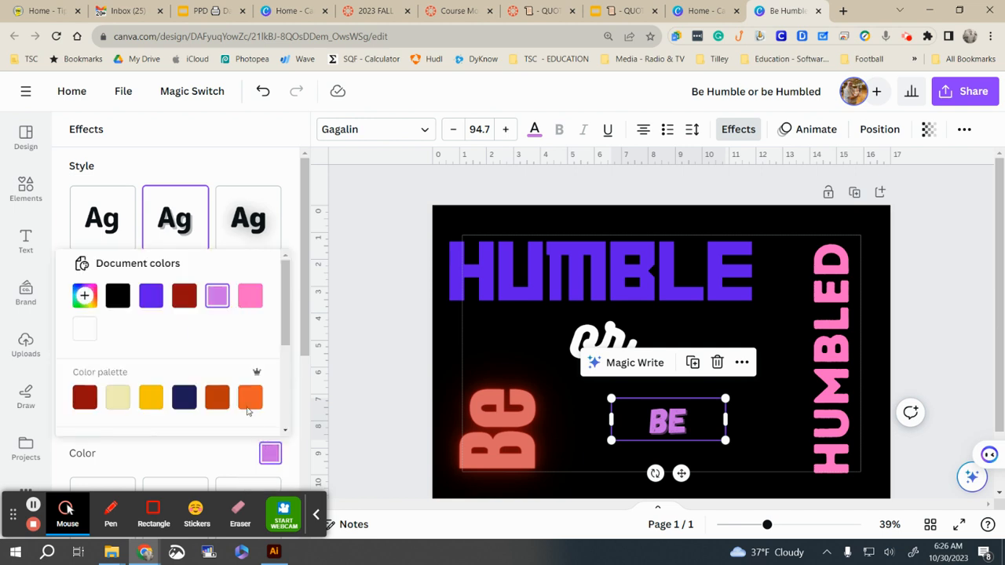
scroll(154, 419, down, 1)
click(89, 269)
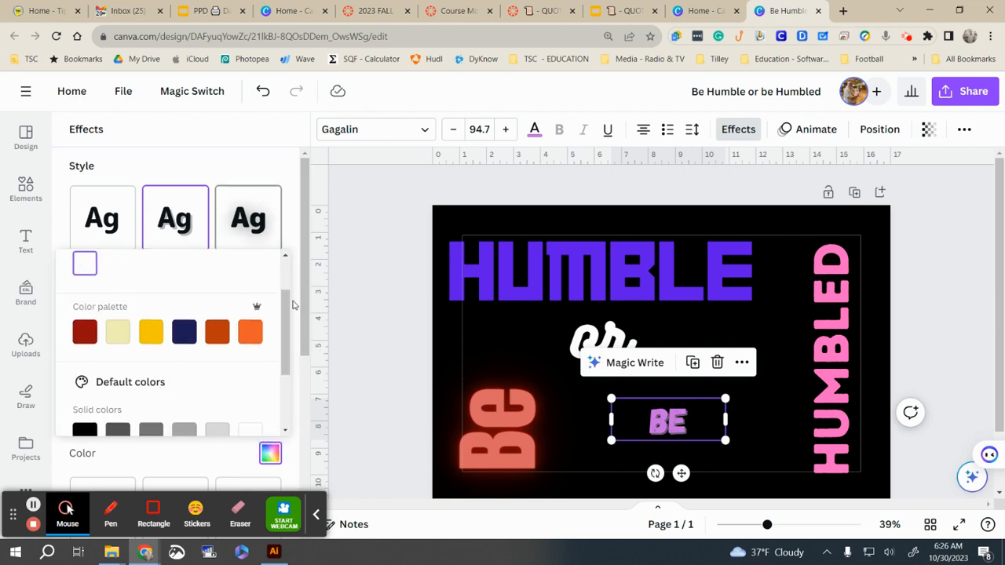
scroll(267, 336, up, 2)
scroll(268, 336, down, 3)
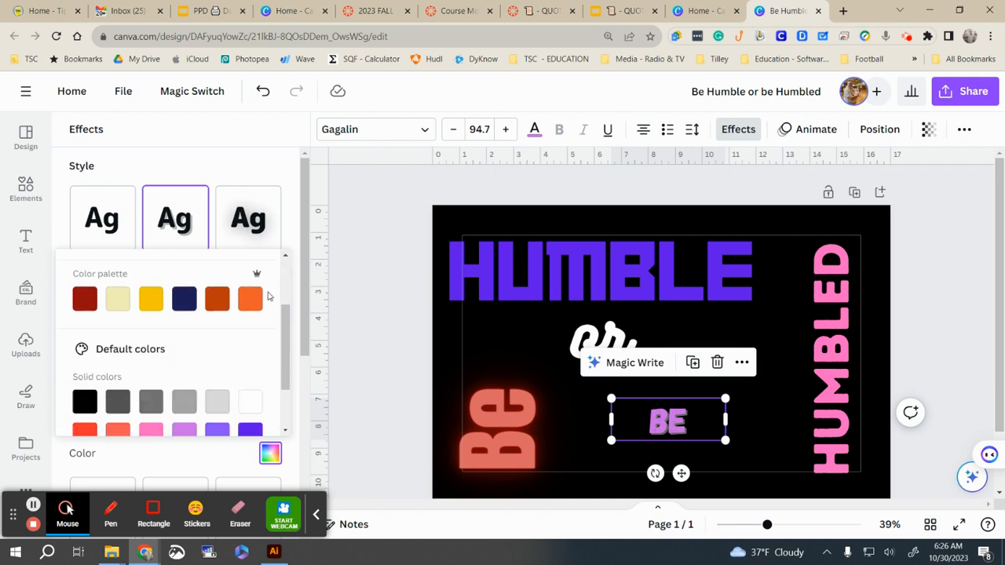
click(241, 168)
Step: Set the shadow to blur 69, transparency 84, offset 75 and direction -104
drag(69, 390, 131, 390)
drag(156, 429, 248, 431)
drag(131, 390, 216, 390)
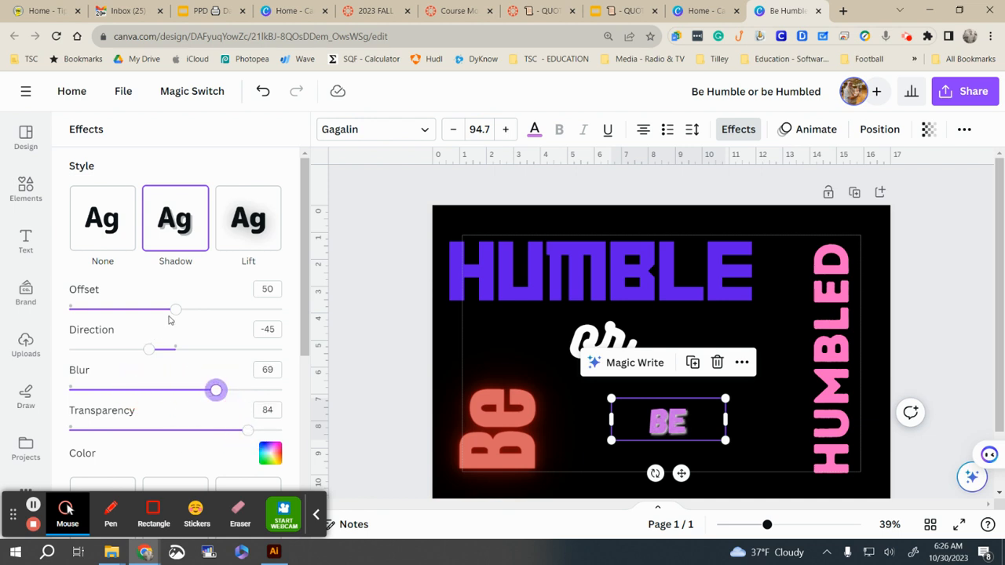
drag(176, 310, 228, 309)
mouse_move(152, 348)
mouse_down()
mouse_move(112, 348)
mouse_move(151, 347)
mouse_up()
scroll(202, 408, down, 3)
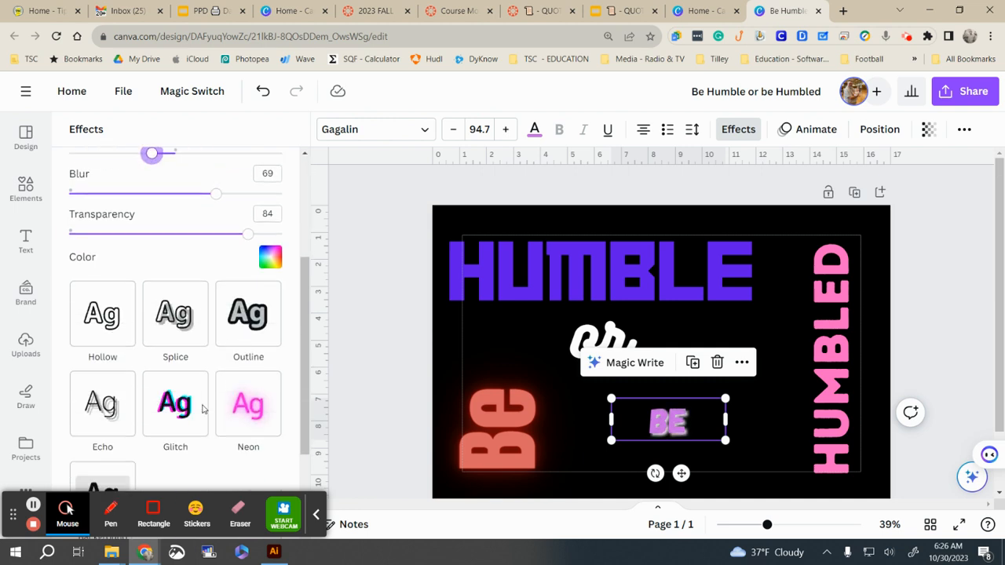
click(913, 293)
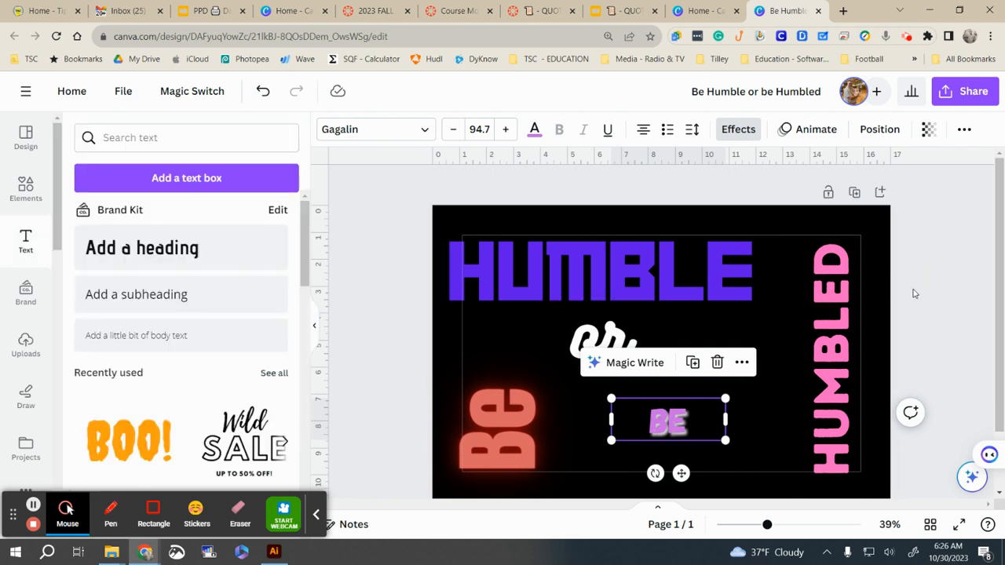
Step: Retitle the design to a name ending in 'Quotes' and add two blank pages
scroll(704, 328, down, 2)
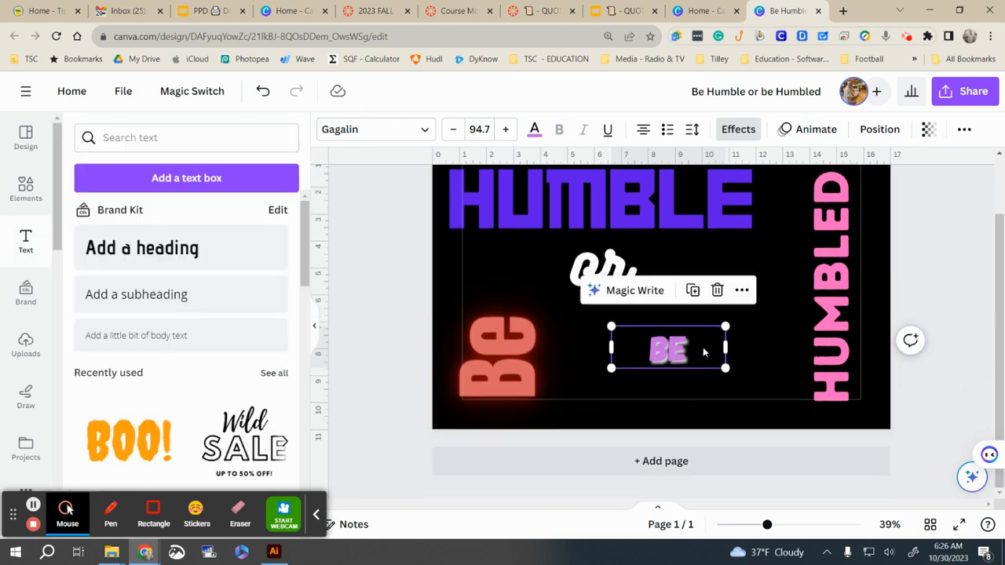
triple_click(733, 93)
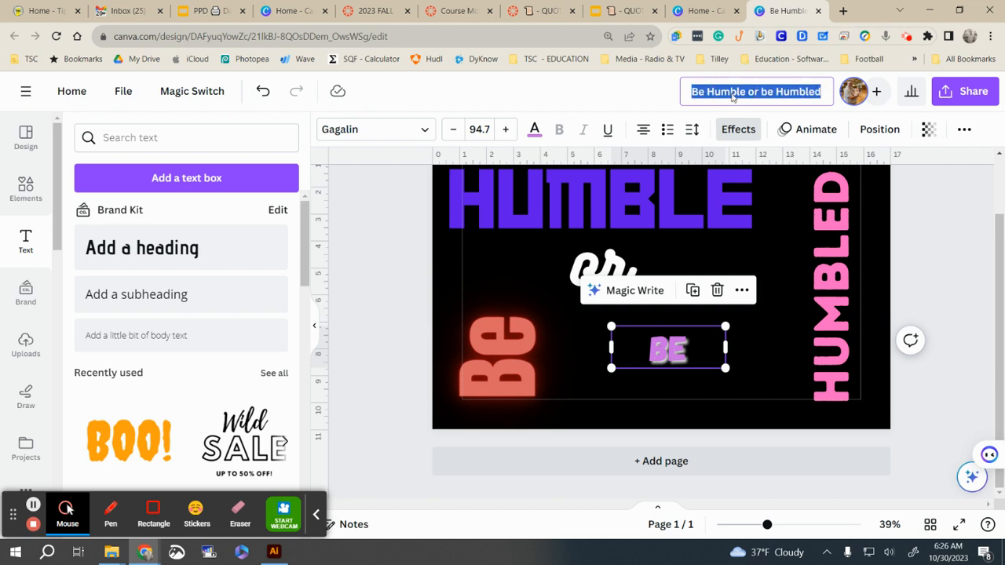
text(Tilley)
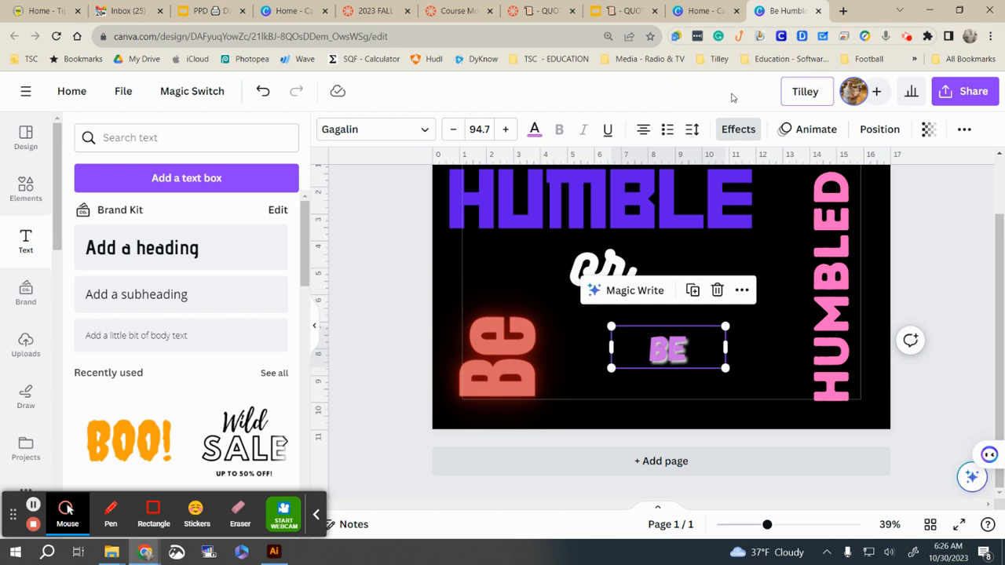
text( Qutoe)
key(BackSpace)
key(BackSpace)
key(BackSpace)
text(otes)
click(874, 352)
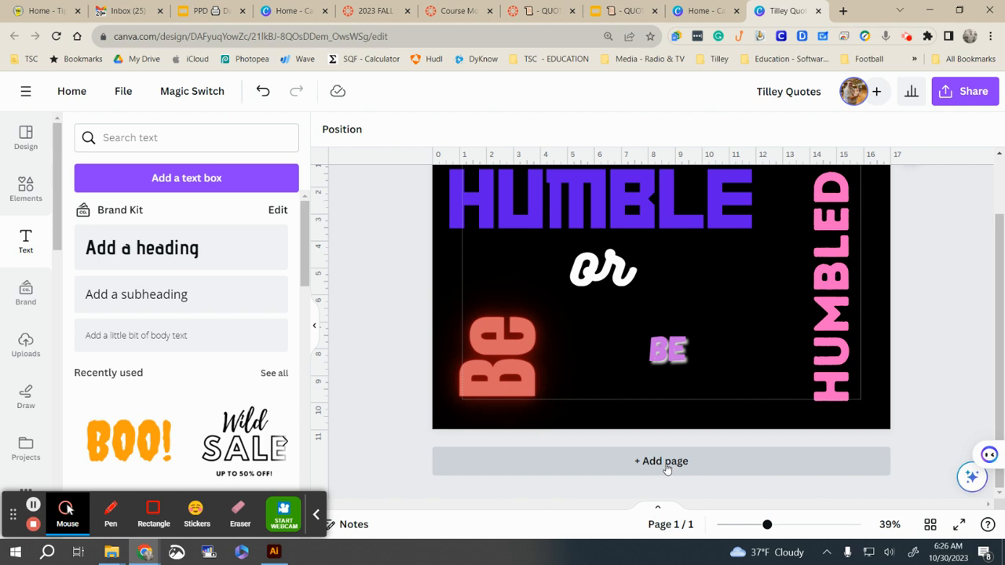
click(666, 463)
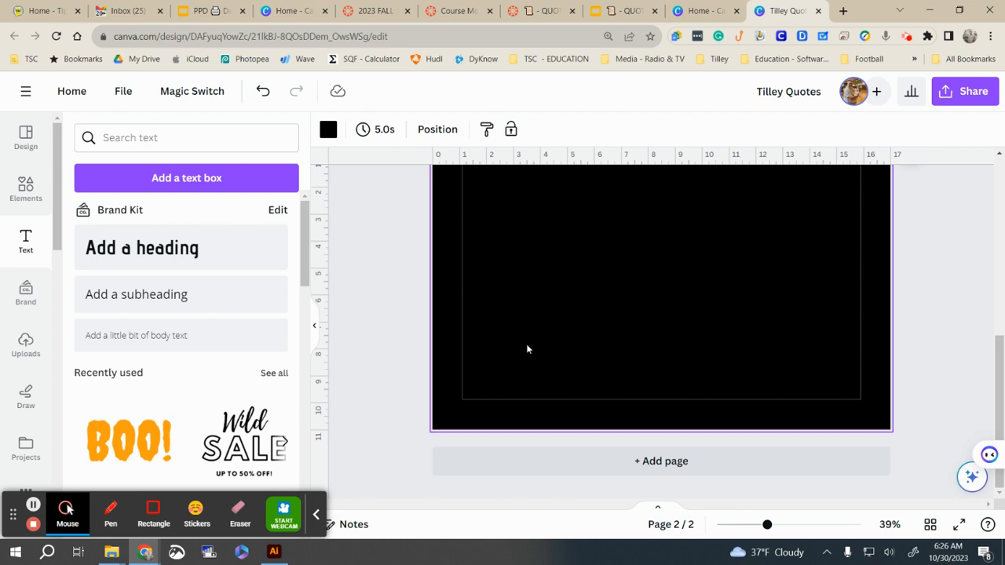
click(641, 463)
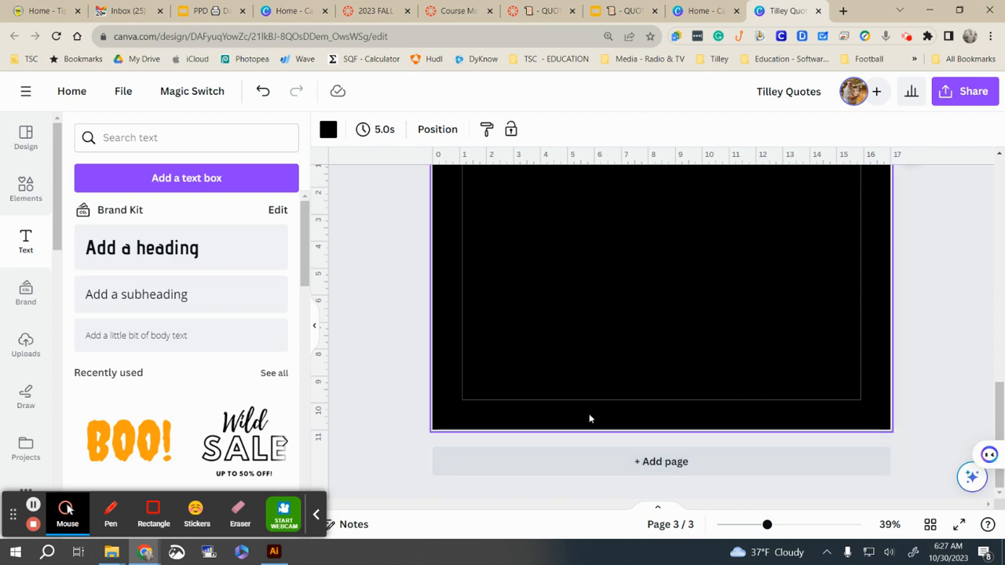
Step: Change page 3's background to the white document colour
scroll(589, 404, up, 2)
click(327, 131)
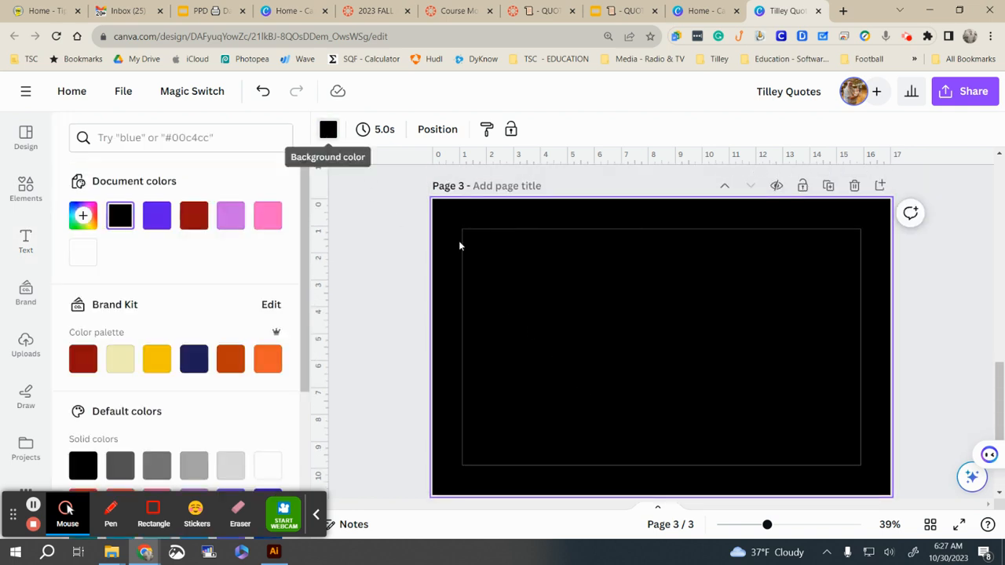
click(328, 130)
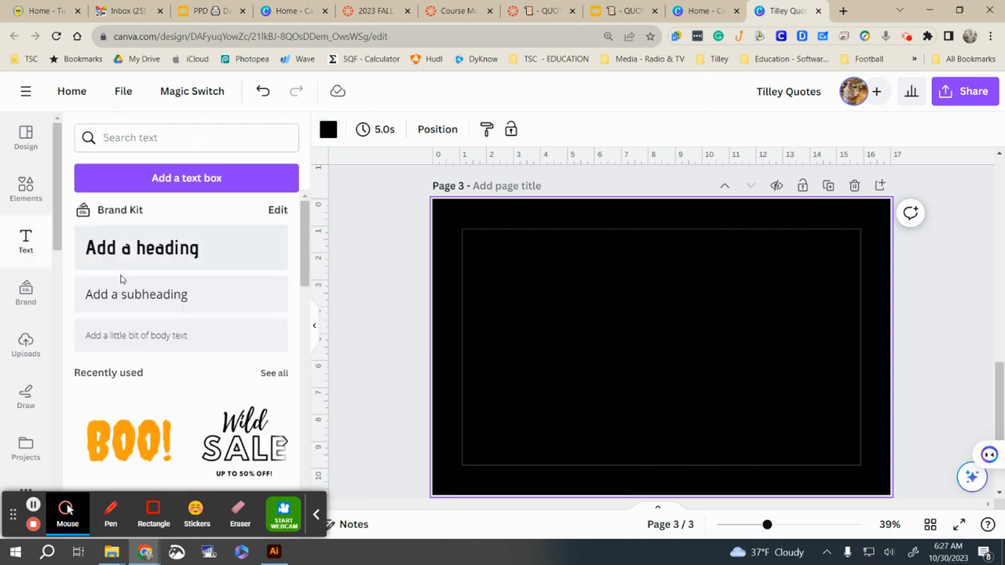
click(328, 129)
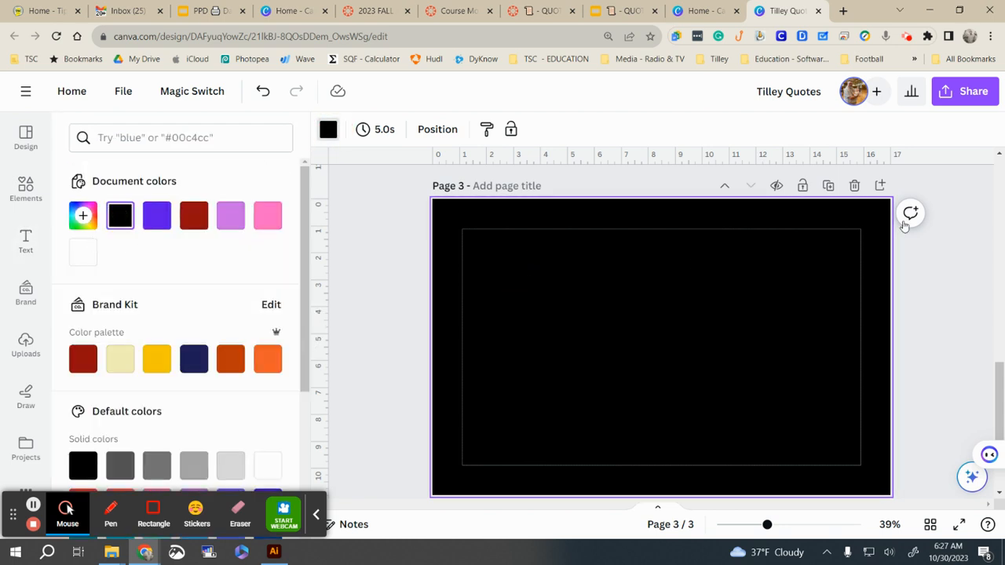
click(88, 254)
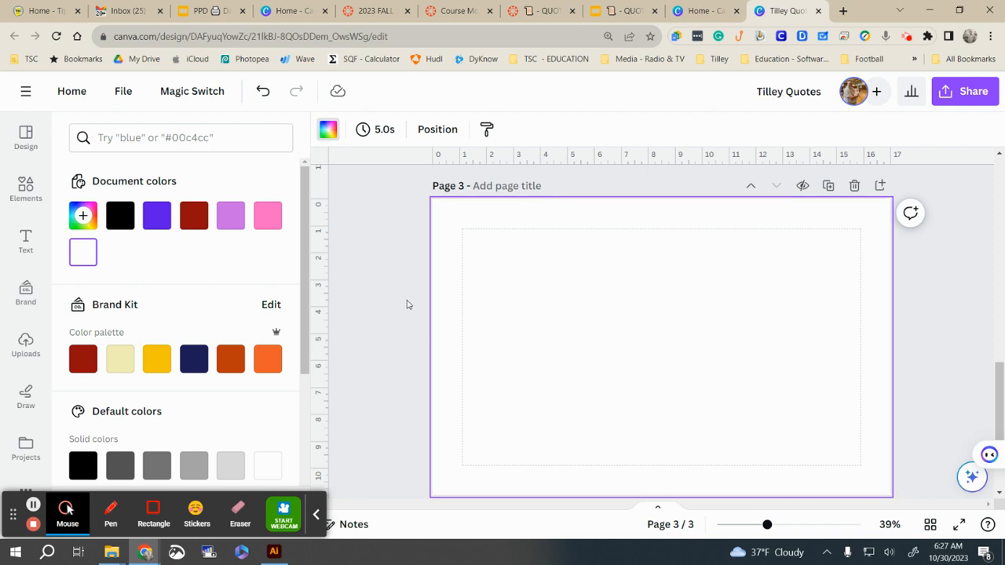
click(26, 245)
Step: Add a heading with the quote 'Mercy triumphs over Judgement' to page 3
click(168, 248)
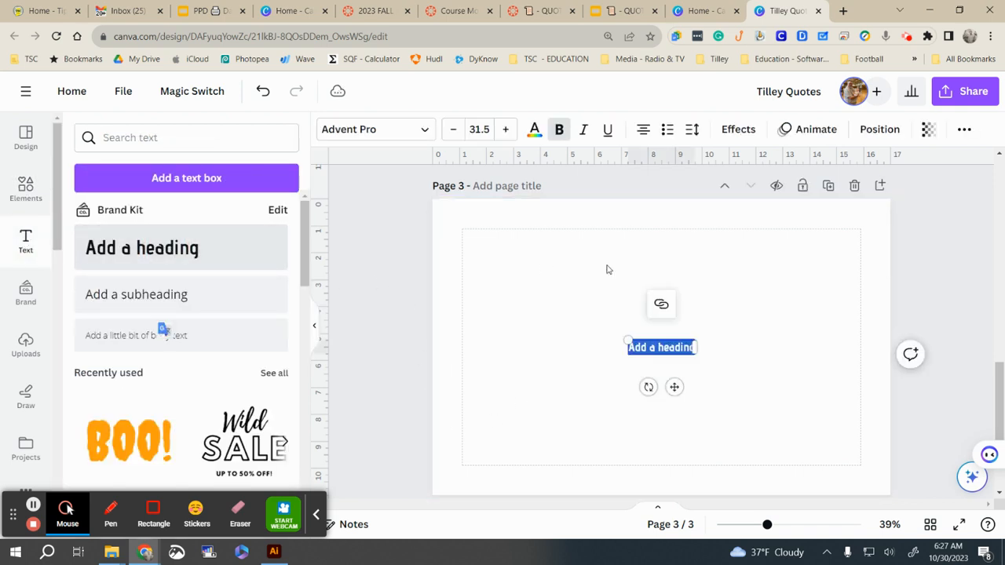
text(Mer)
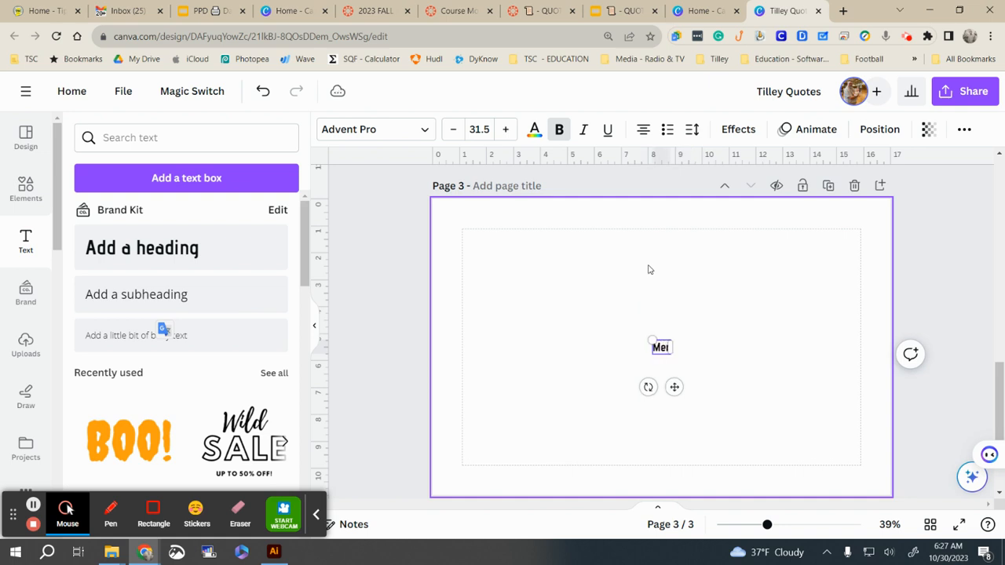
text(cy tri)
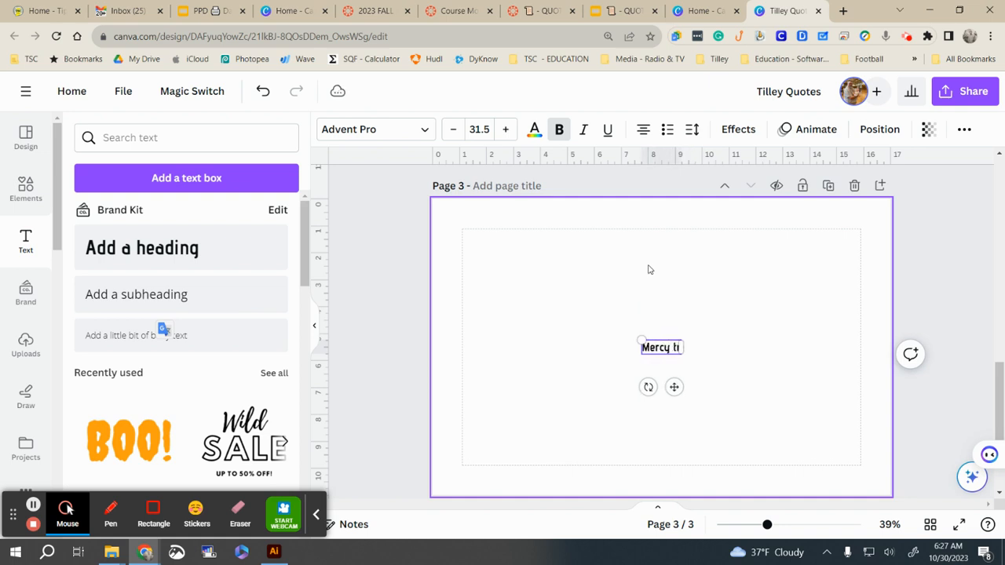
text(ump)
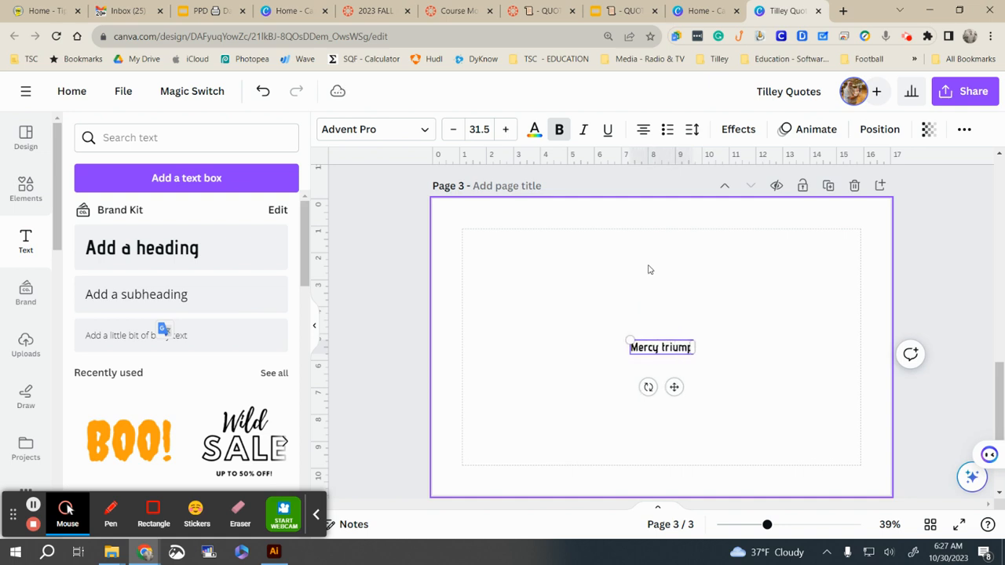
text(hs opvv)
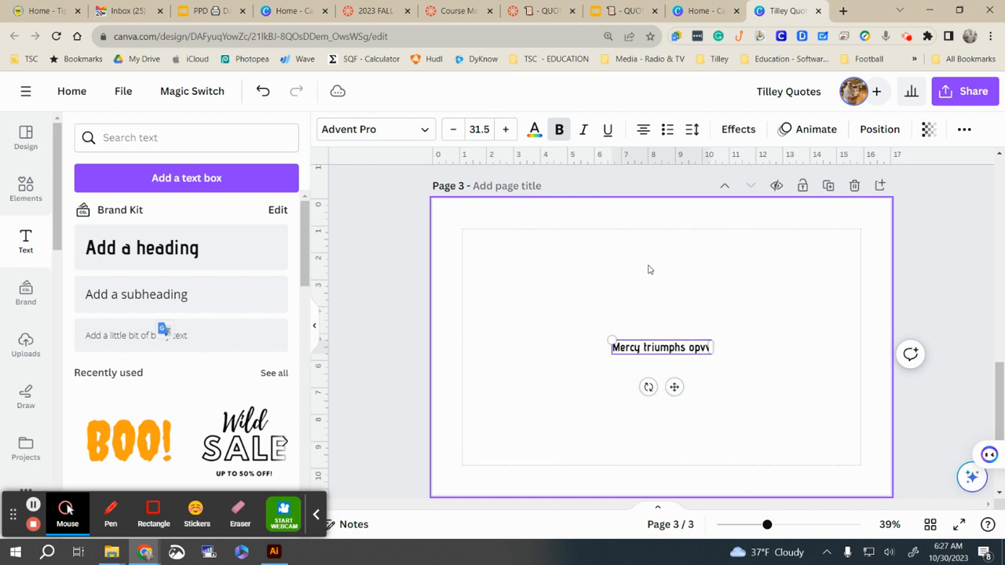
text(er Judgemen)
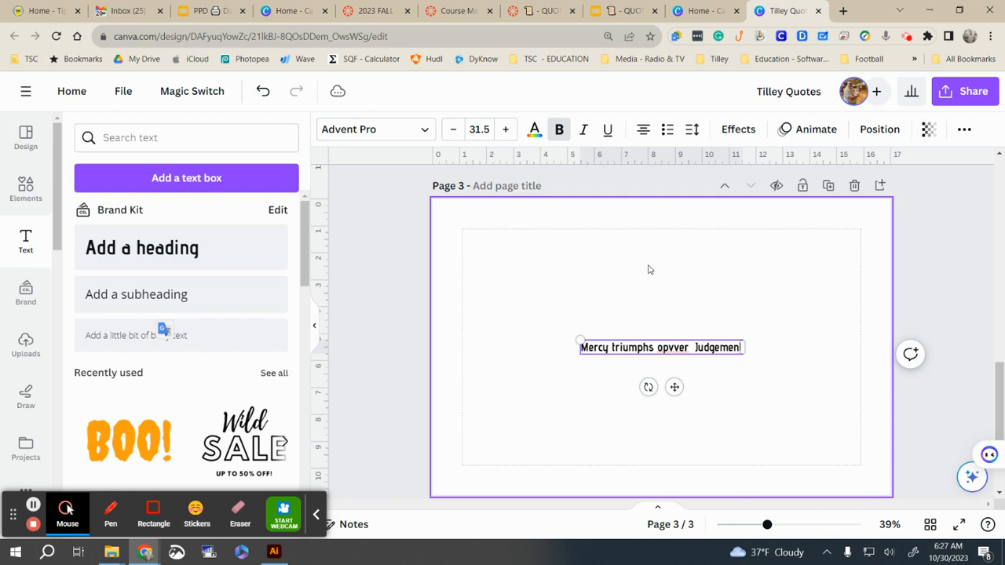
right_click(673, 347)
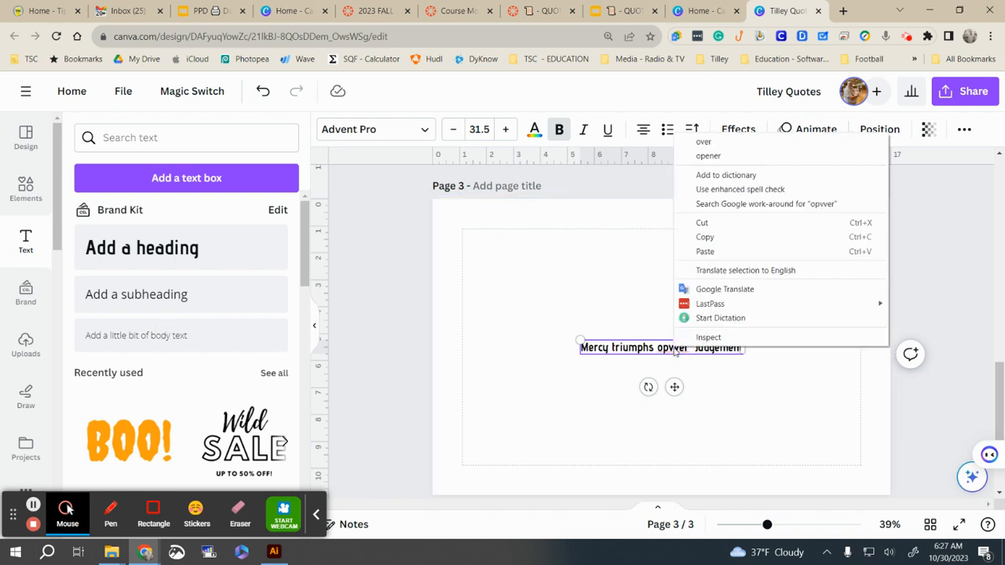
click(707, 143)
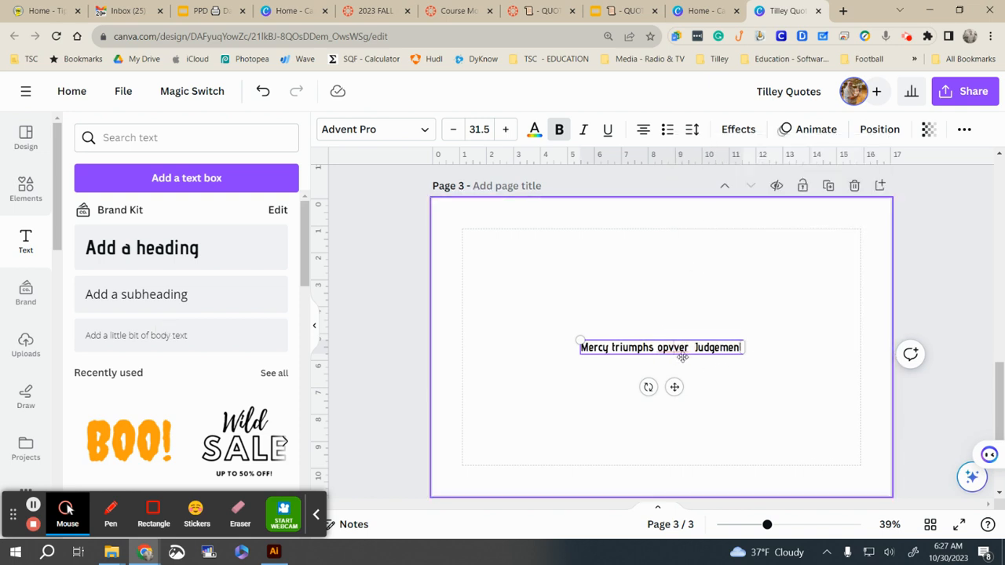
right_click(673, 347)
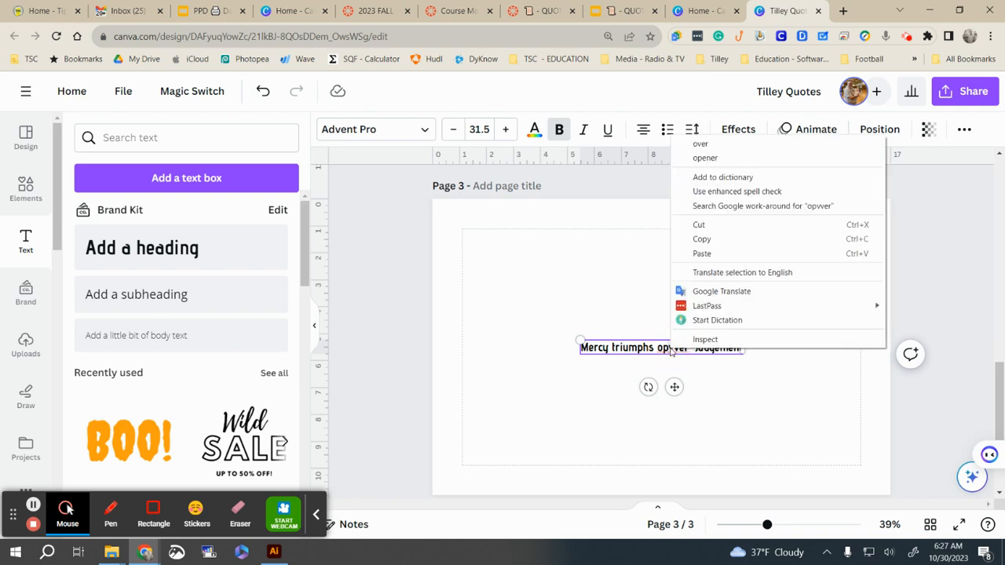
click(700, 149)
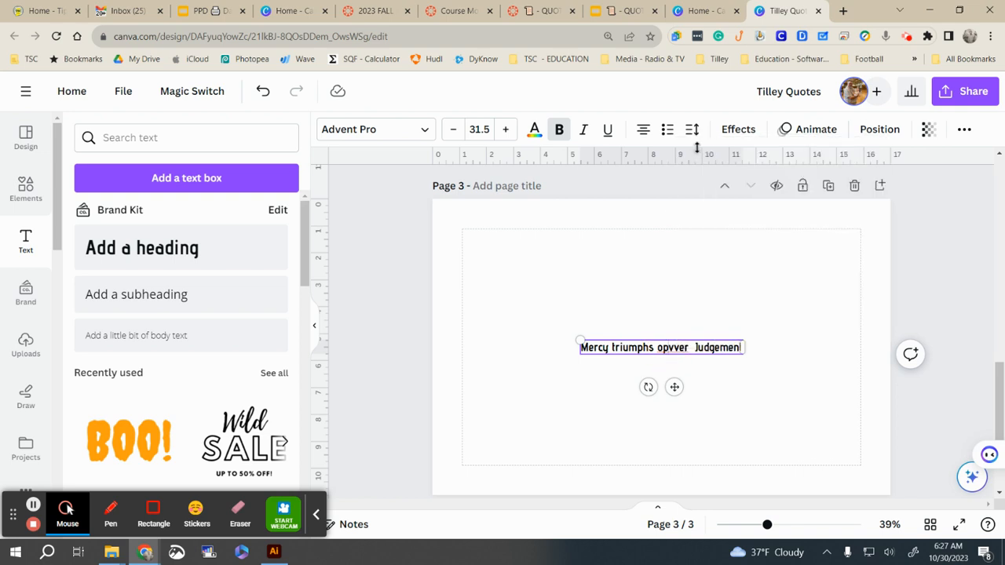
Step: Correct 'opvver' to 'over', remove the extra space, and enlarge the heading to 59.3
click(668, 347)
key(BackSpace)
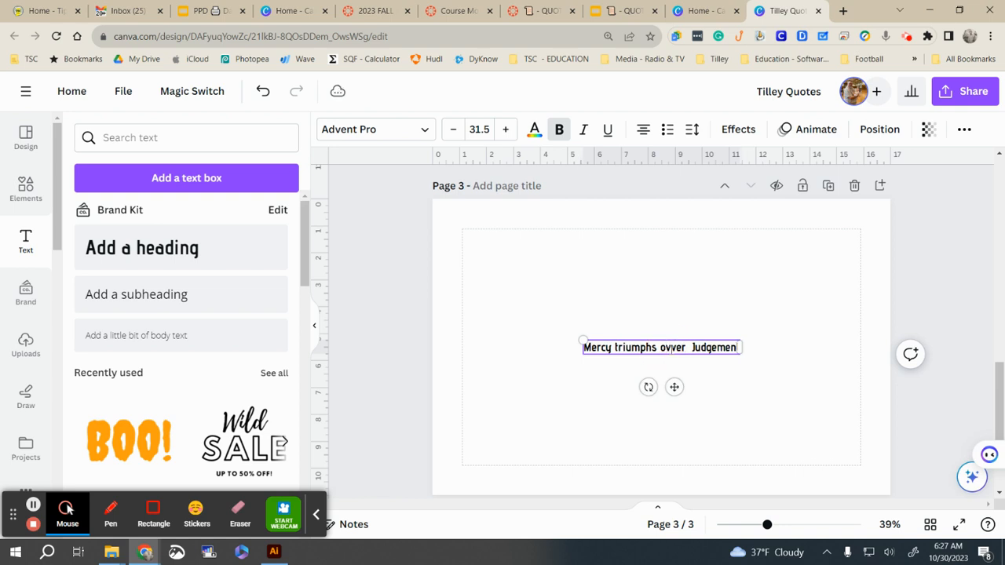
key(Delete)
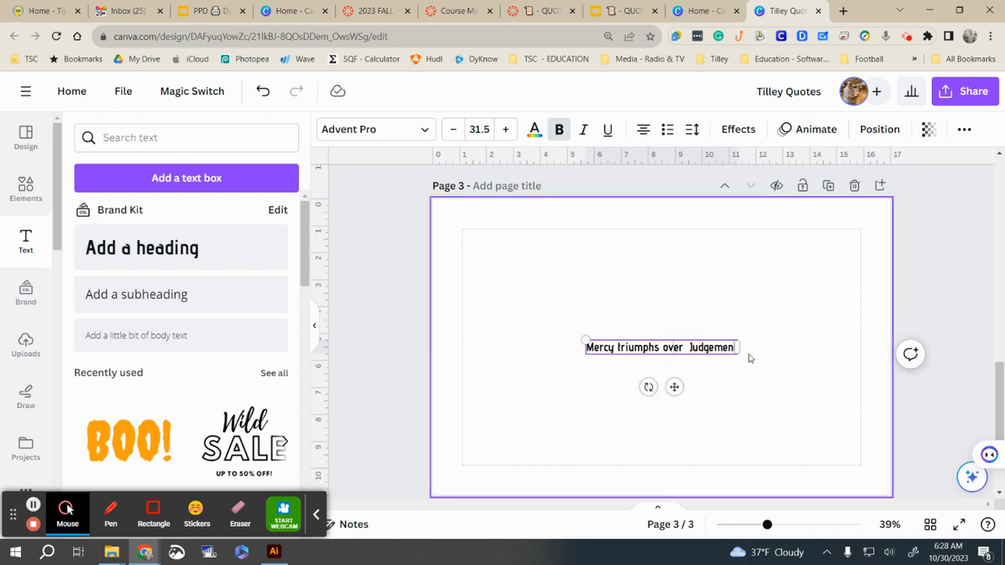
key(BackSpace)
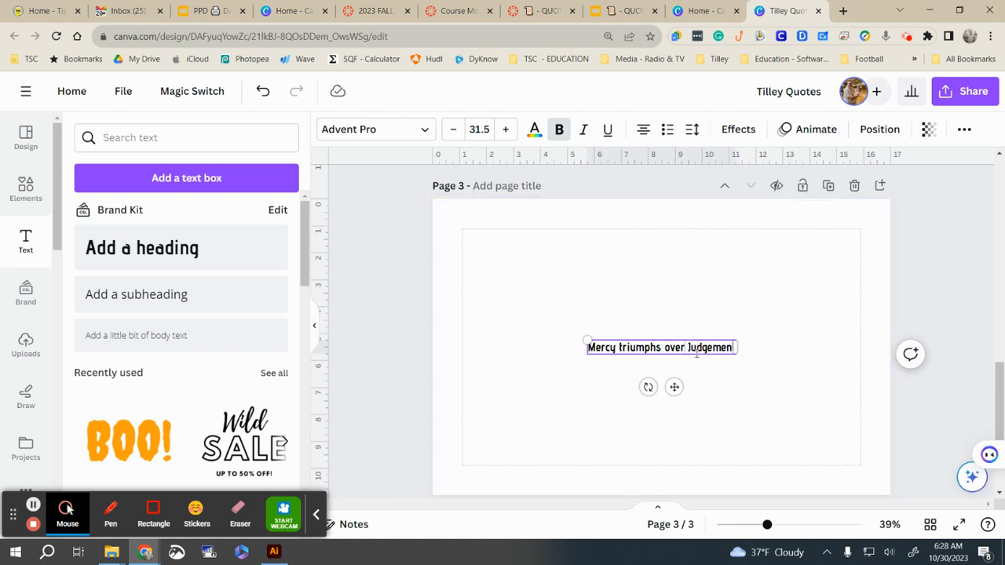
drag(590, 338, 457, 328)
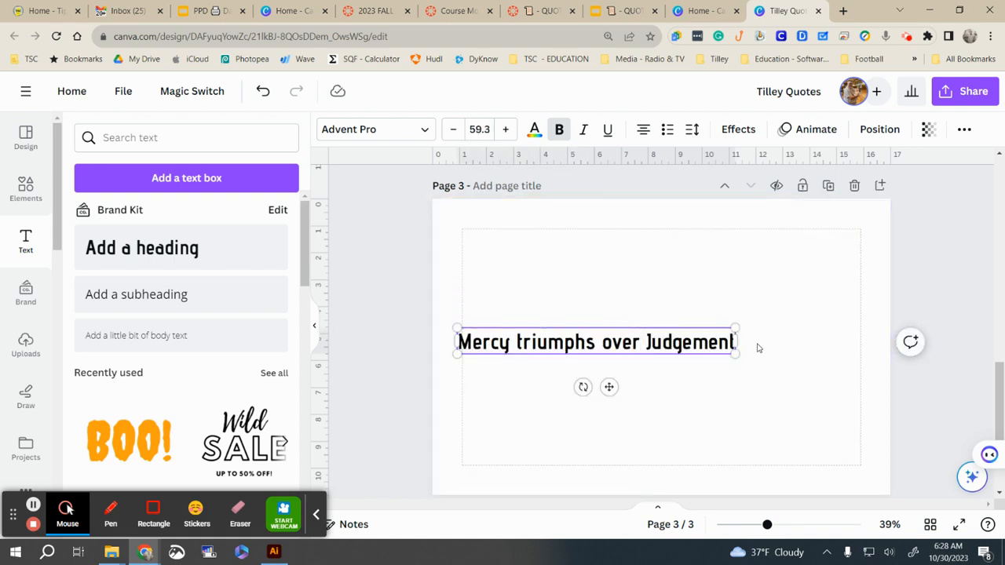
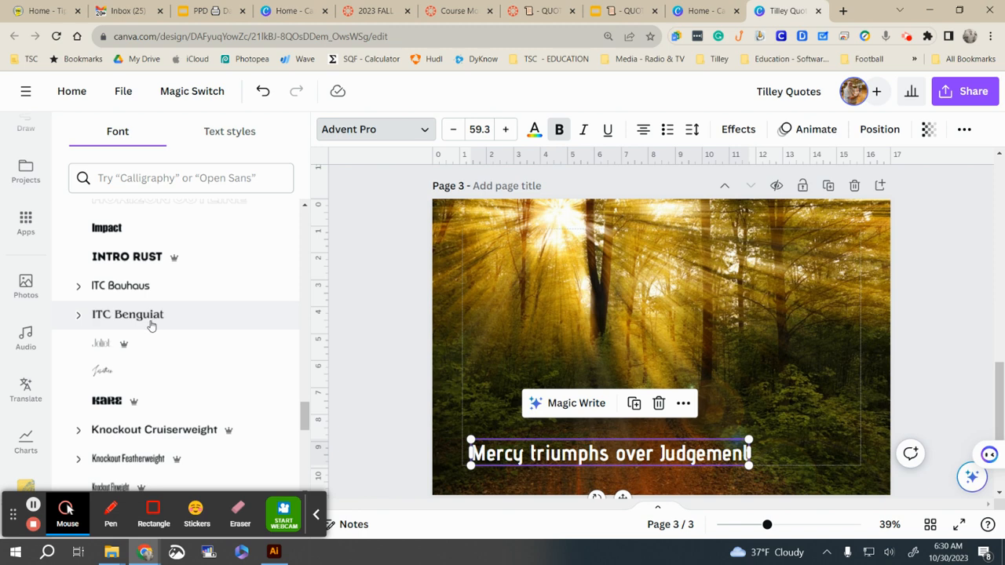
Step: Set the forest-page quote in the Jonathan script font and enlarge it
click(129, 367)
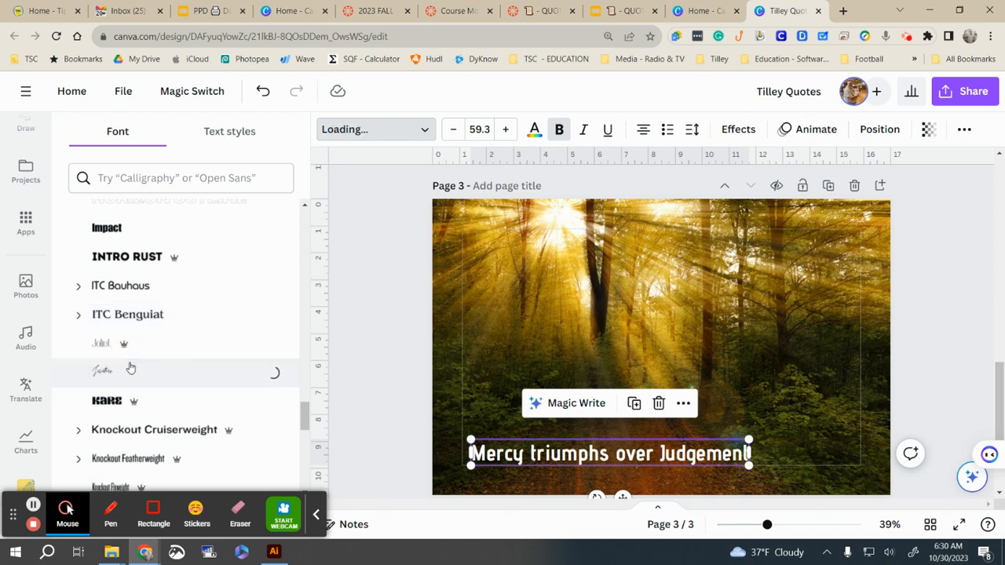
drag(535, 437, 444, 423)
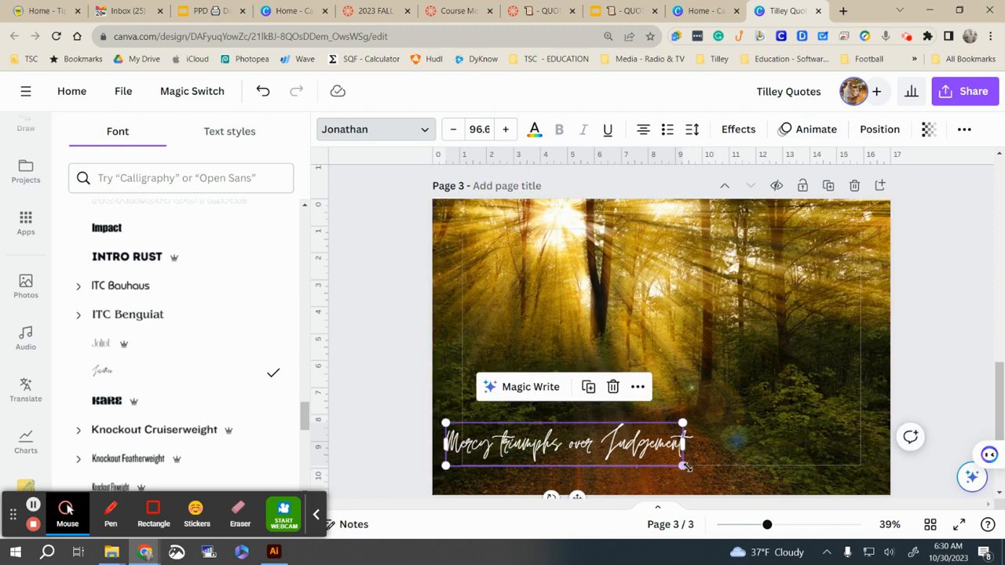
drag(685, 466, 735, 475)
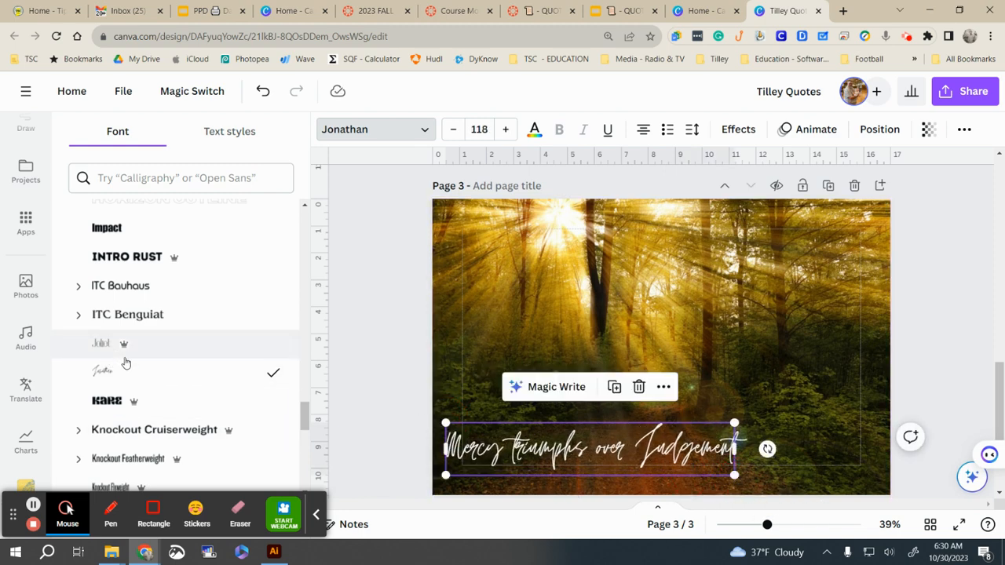
scroll(133, 365, down, 5)
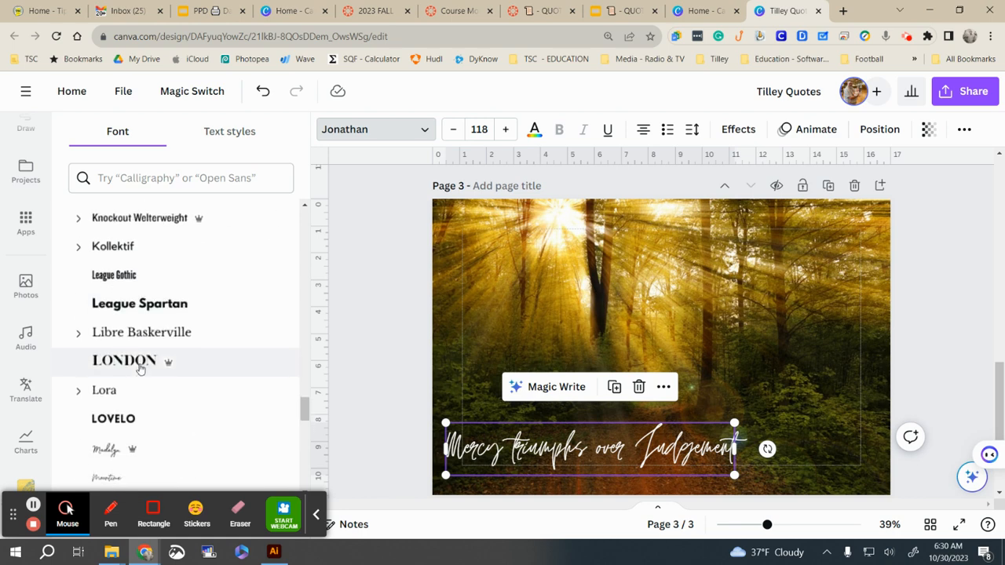
scroll(140, 368, down, 2)
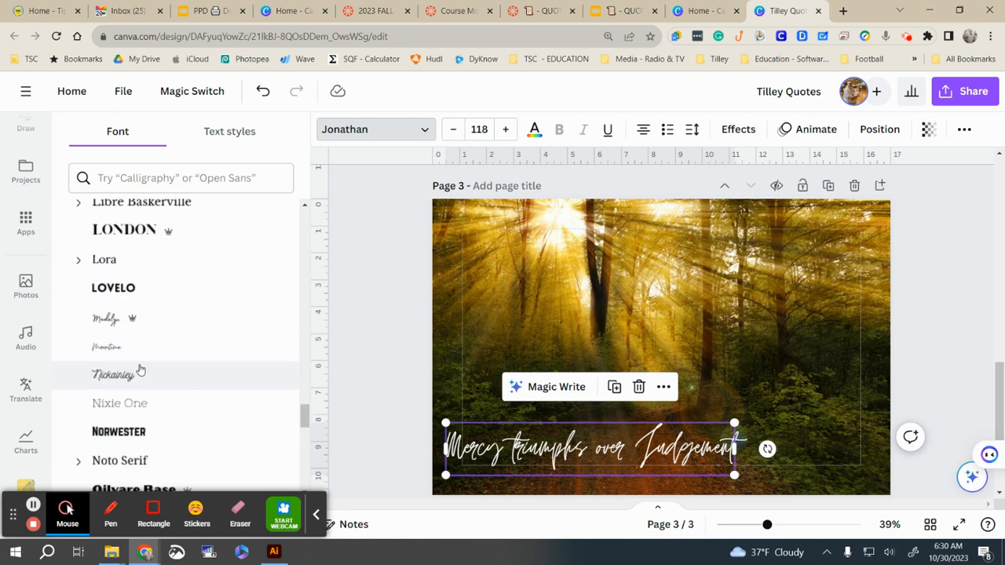
Step: Switch the quote to Madelyn, size 55.7 on one line near the bottom, then show grid view
click(118, 321)
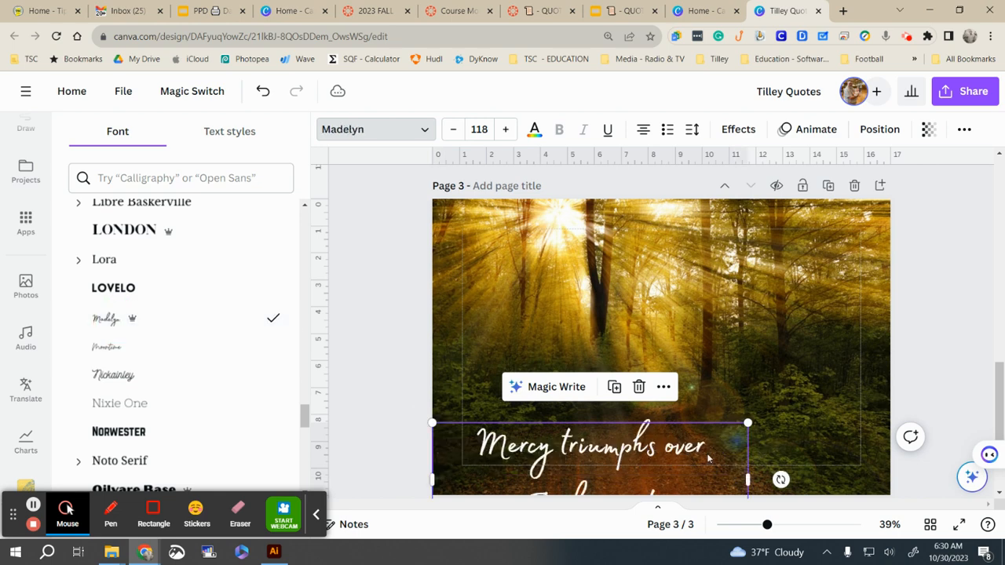
drag(747, 480, 824, 471)
drag(593, 461, 627, 463)
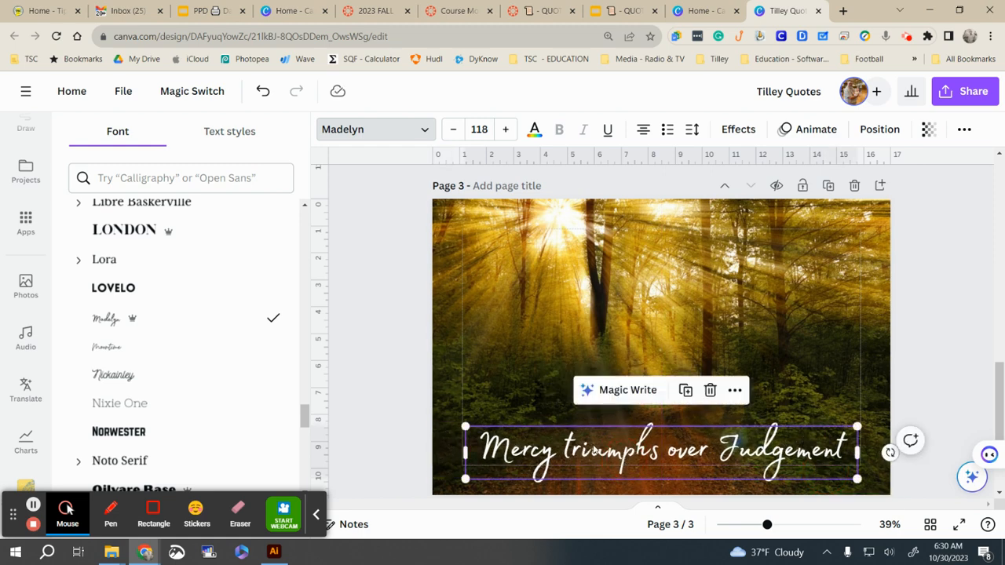
drag(854, 476, 648, 451)
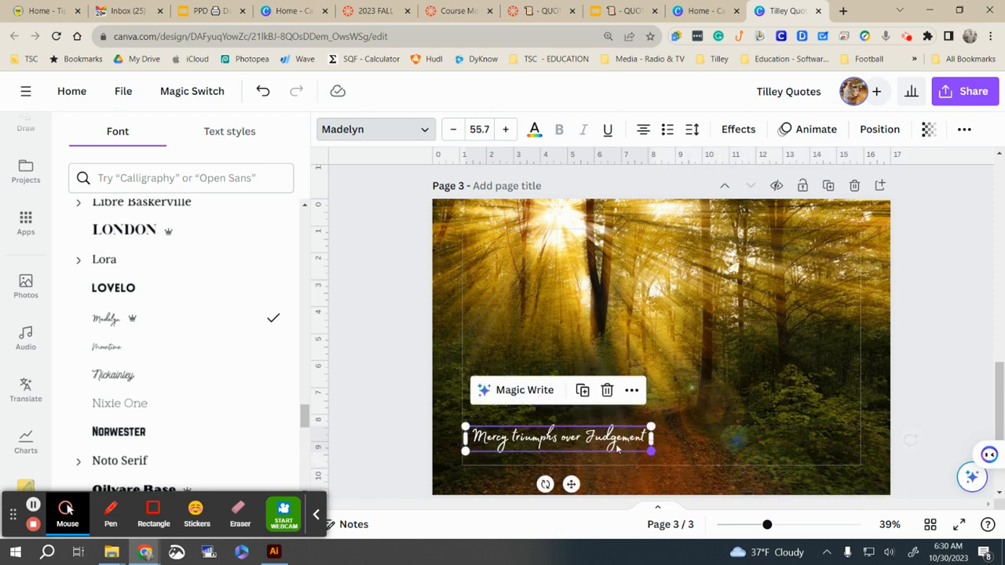
drag(588, 441, 584, 451)
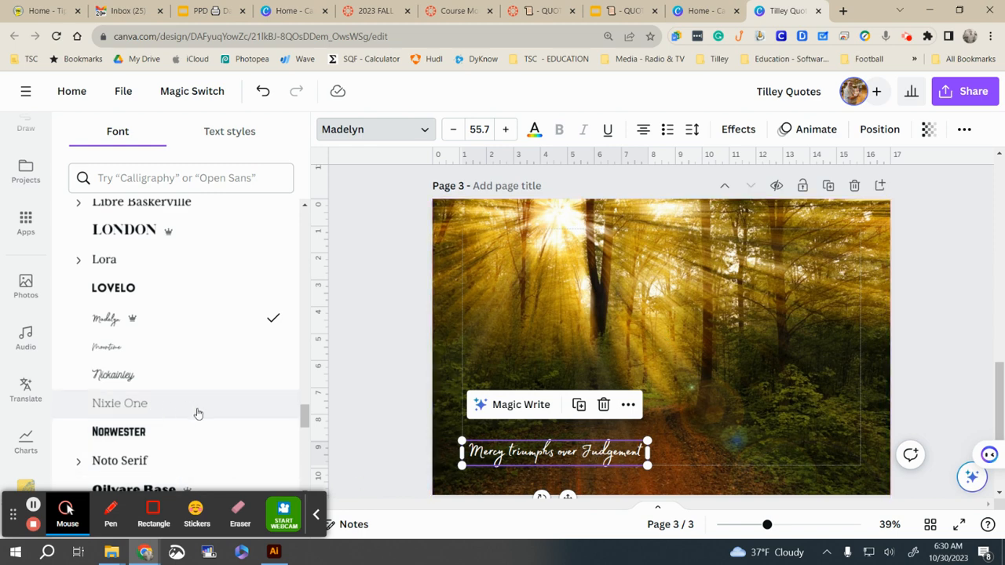
scroll(198, 413, down, 3)
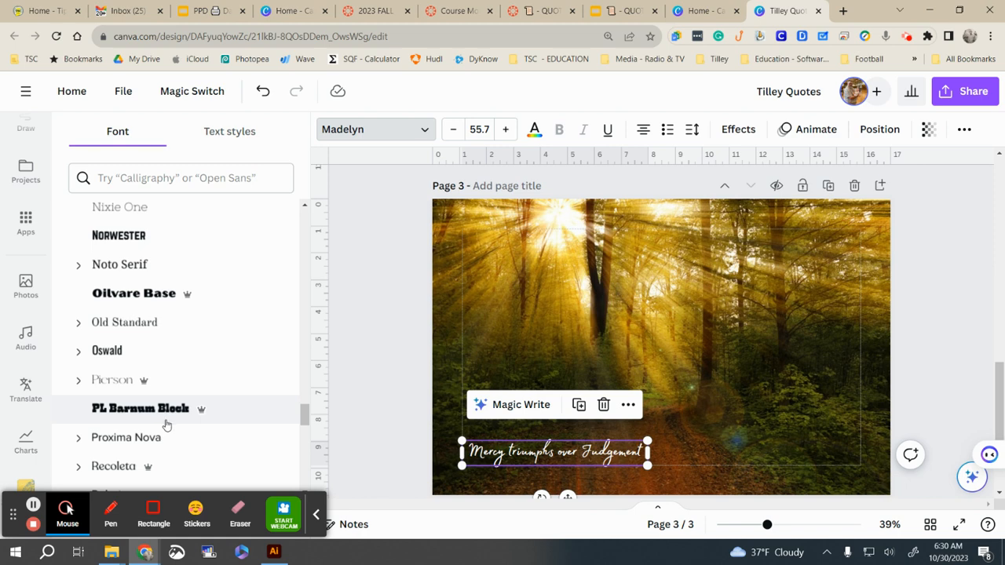
scroll(166, 423, down, 3)
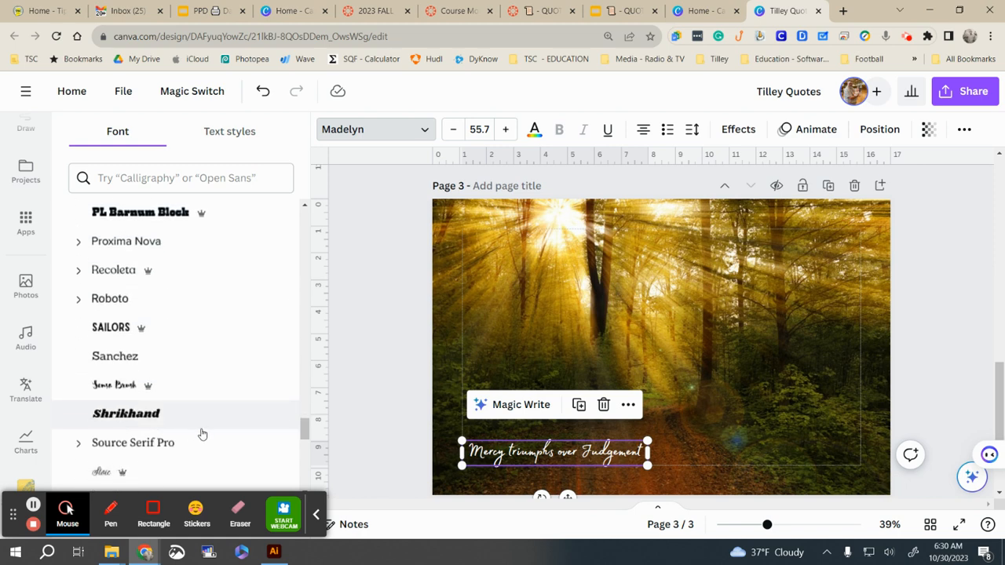
scroll(203, 435, down, 2)
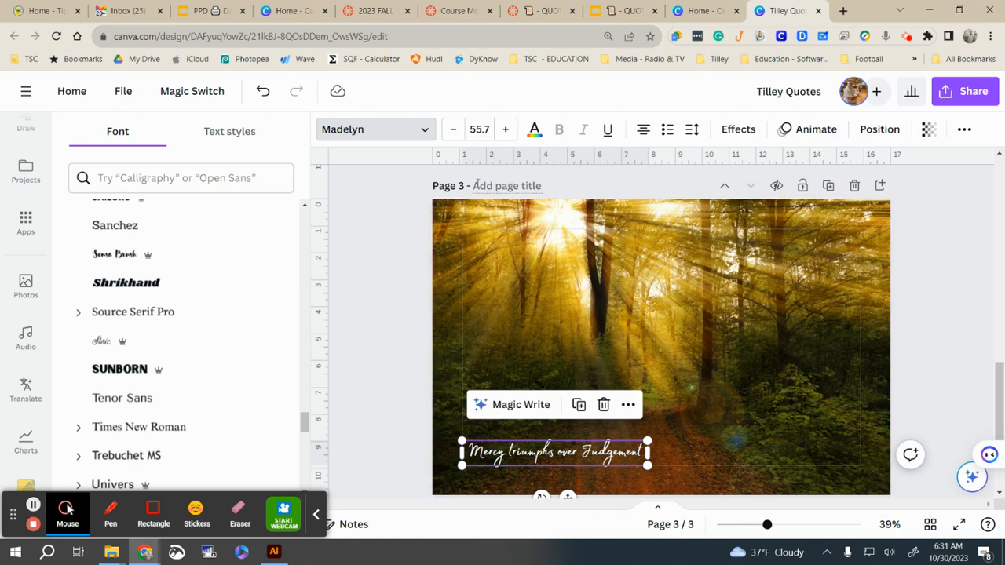
click(931, 525)
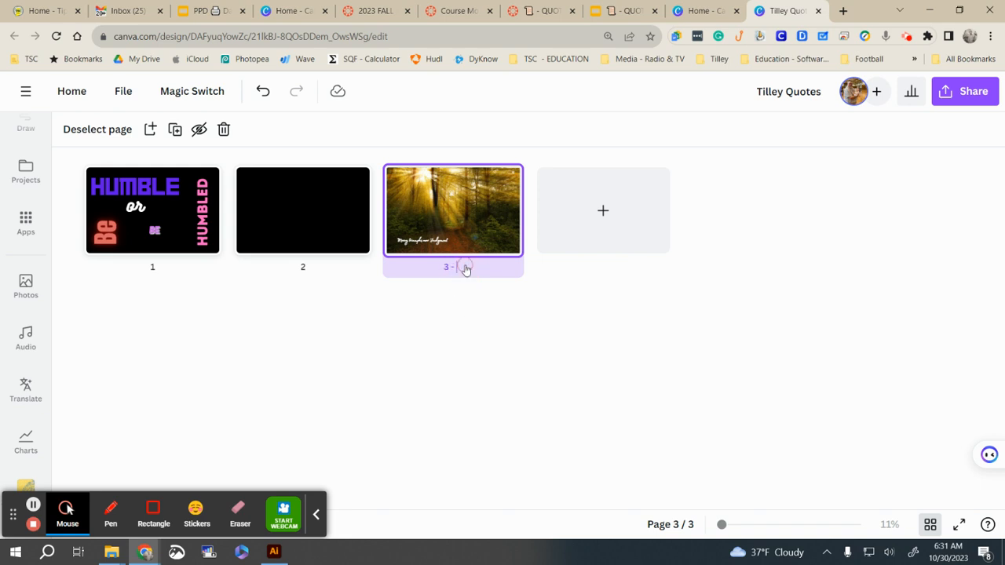
Step: Title page 3 'Mercy' and page 1 'Humble', then bring up the Share options
text(Mercy)
click(166, 274)
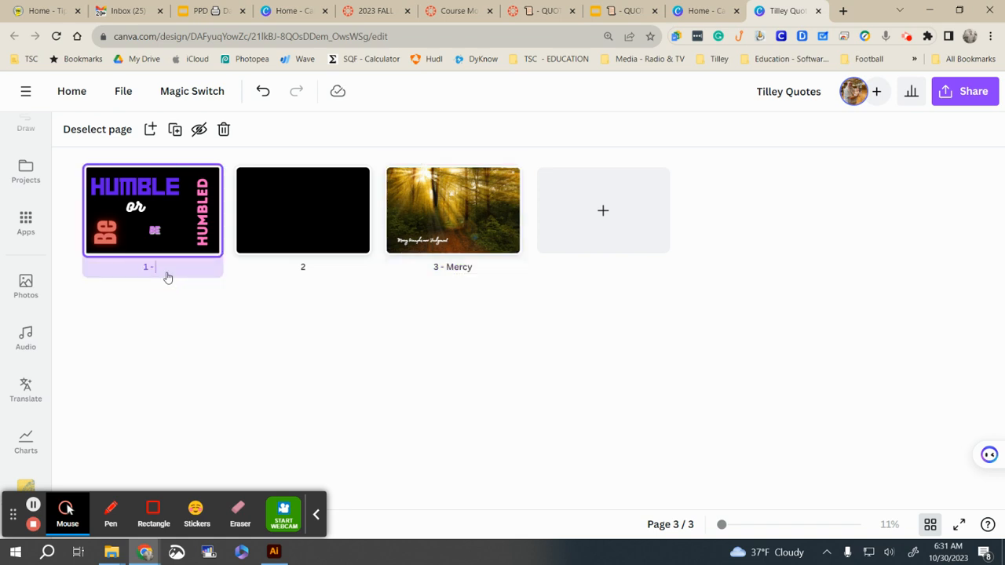
text(Humble)
key(Return)
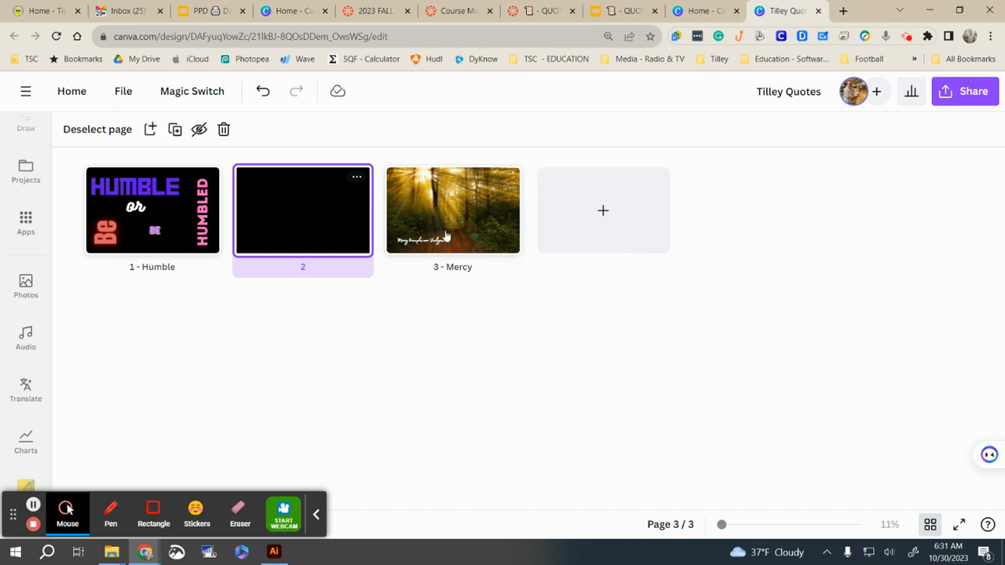
click(963, 93)
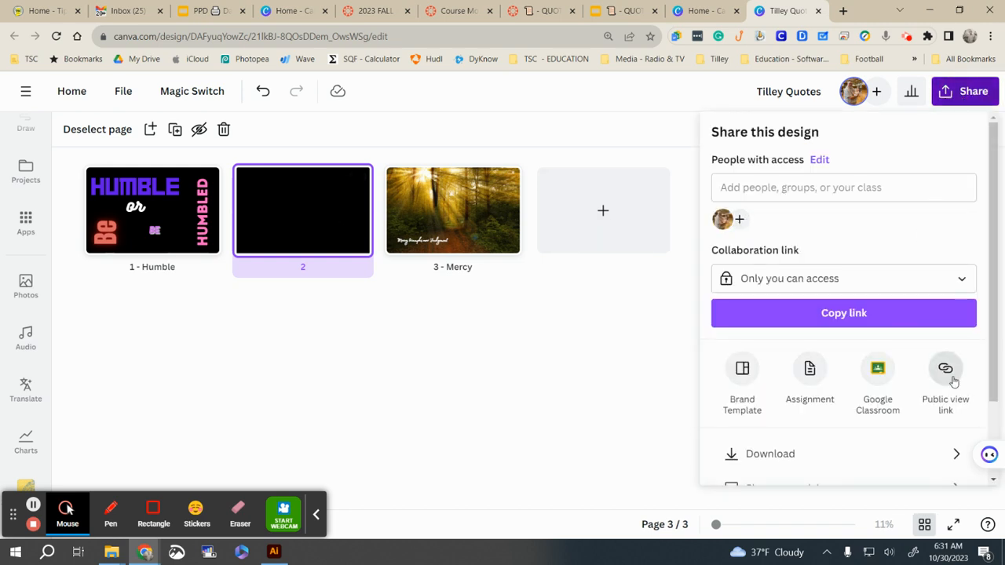
Step: Create a public view-only link for the Tilley Quotes design
scroll(952, 380, down, 2)
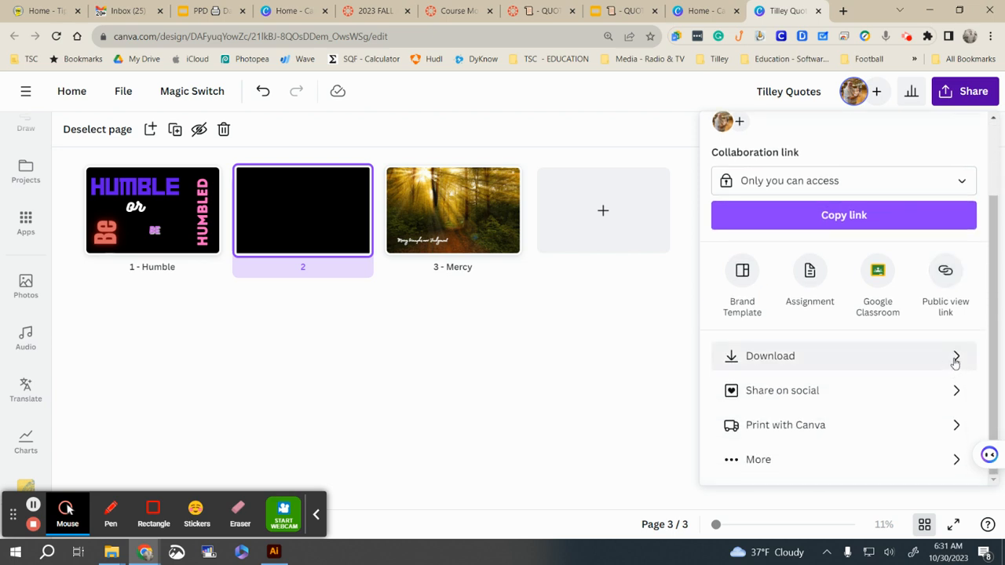
click(950, 281)
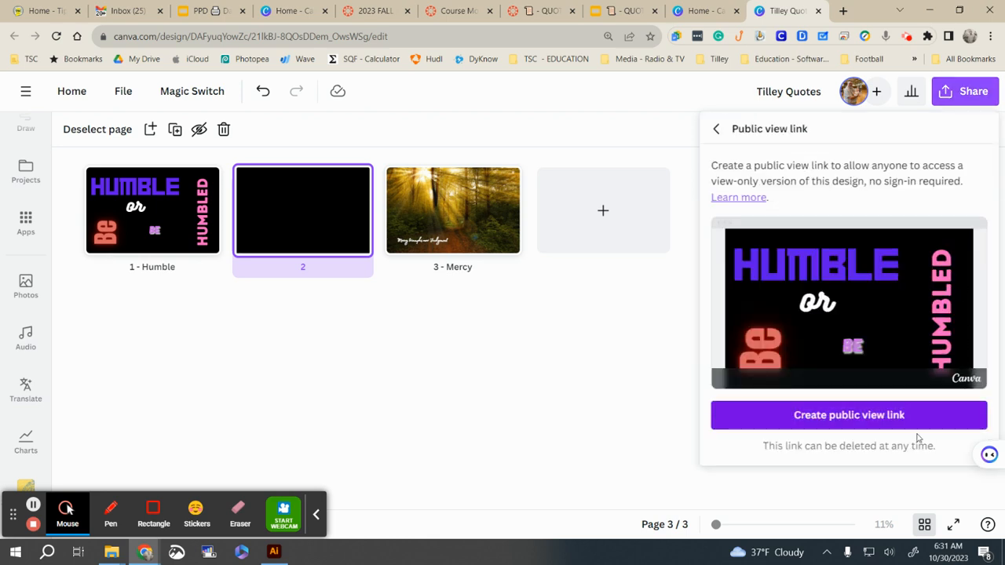
click(878, 423)
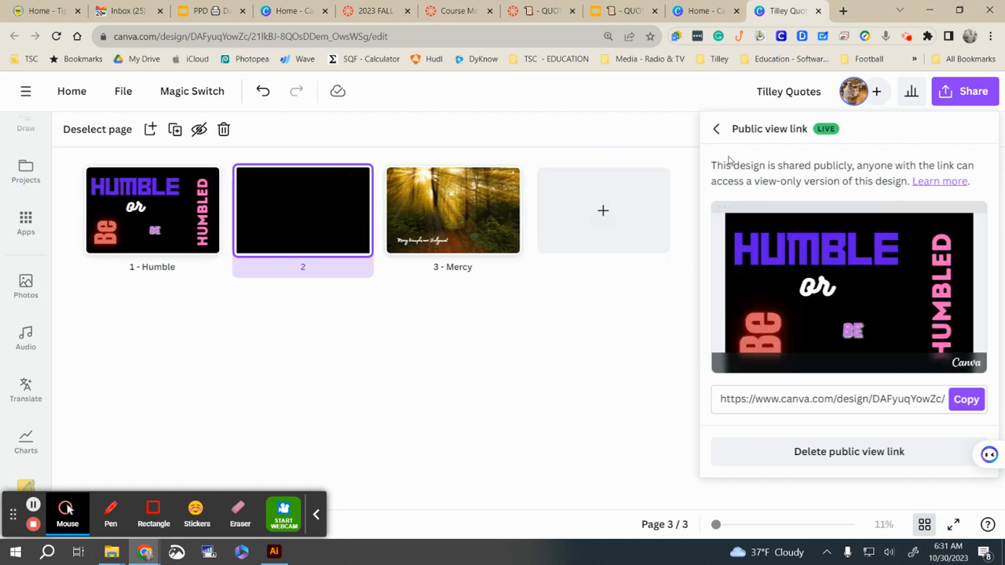
Step: Close the sharing options and return to the Canva home page
click(717, 129)
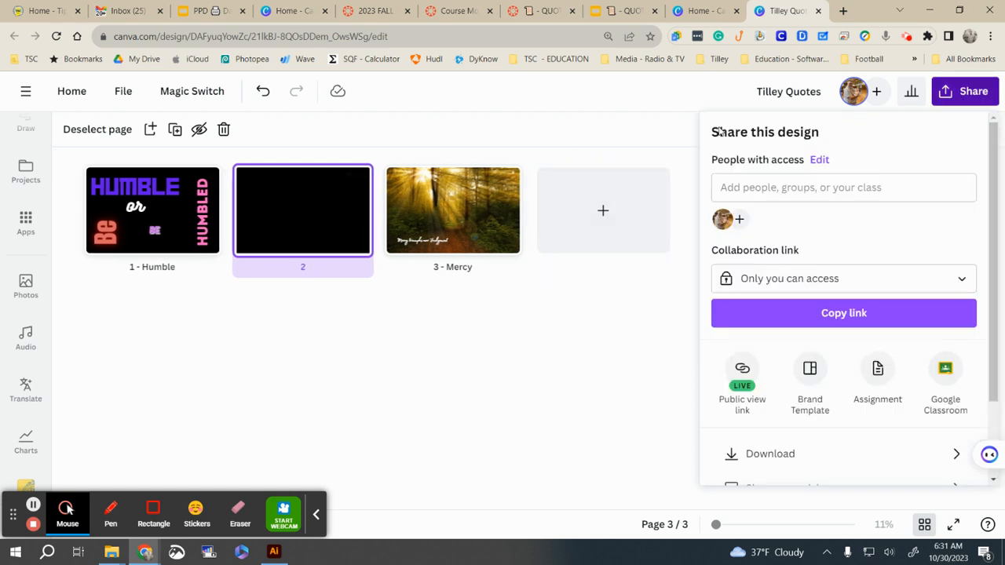
click(525, 129)
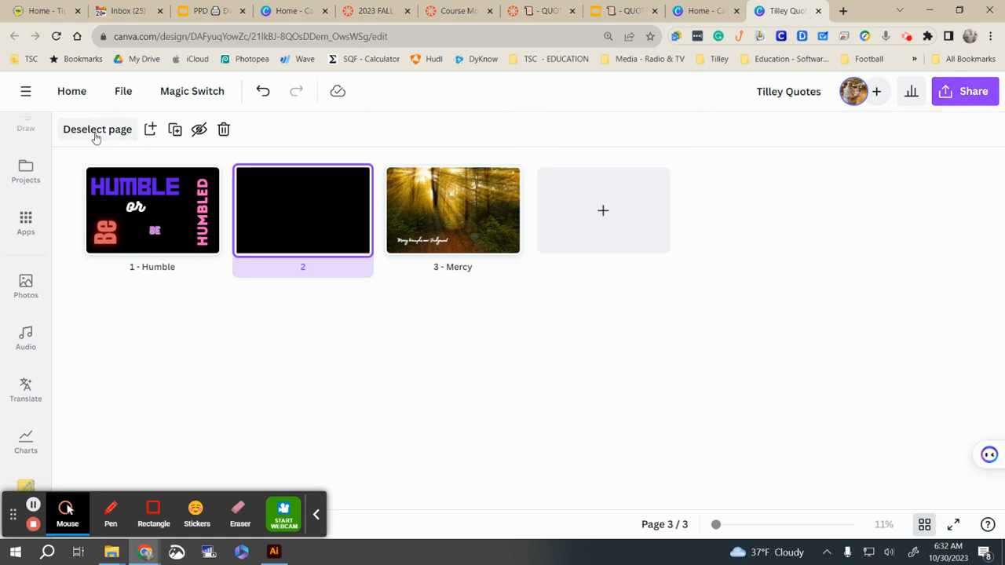
click(71, 93)
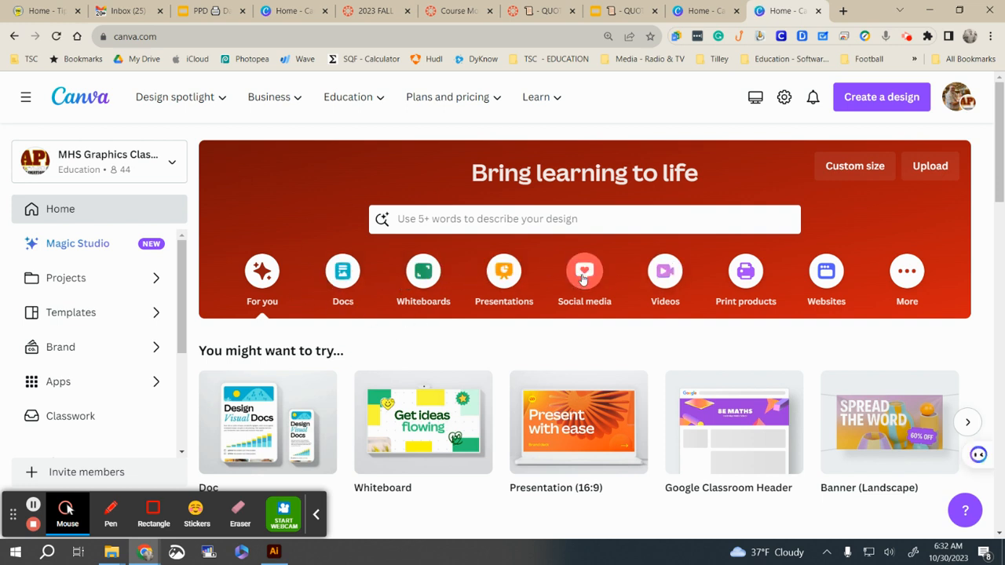
Step: Browse the Create a design list of design types, then close it
click(885, 98)
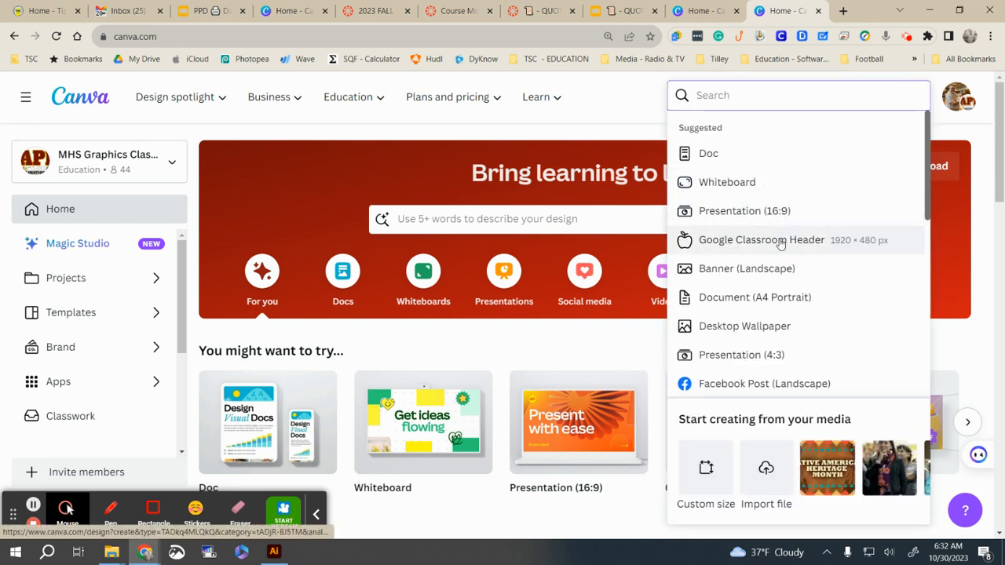
scroll(780, 244, down, 3)
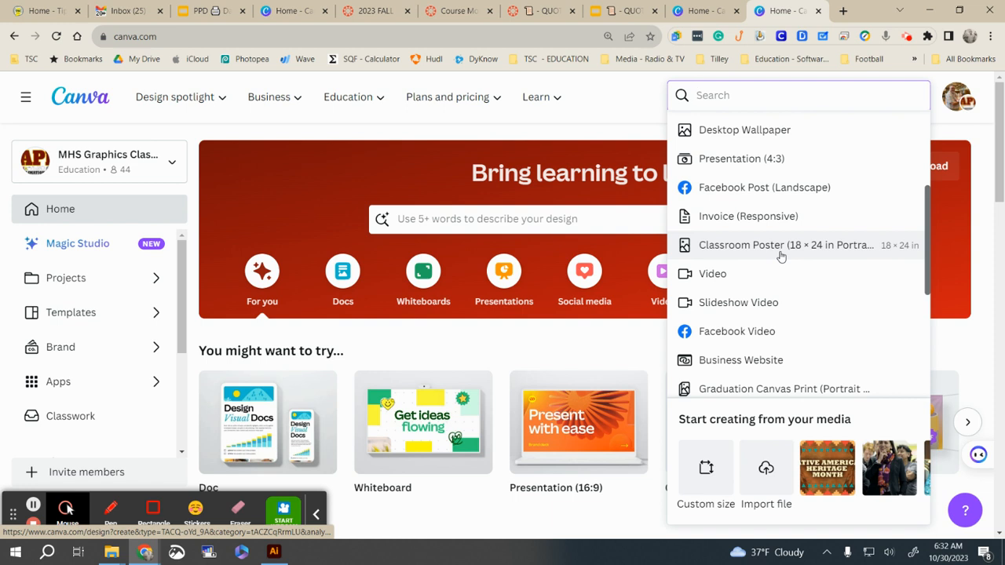
scroll(781, 256, down, 3)
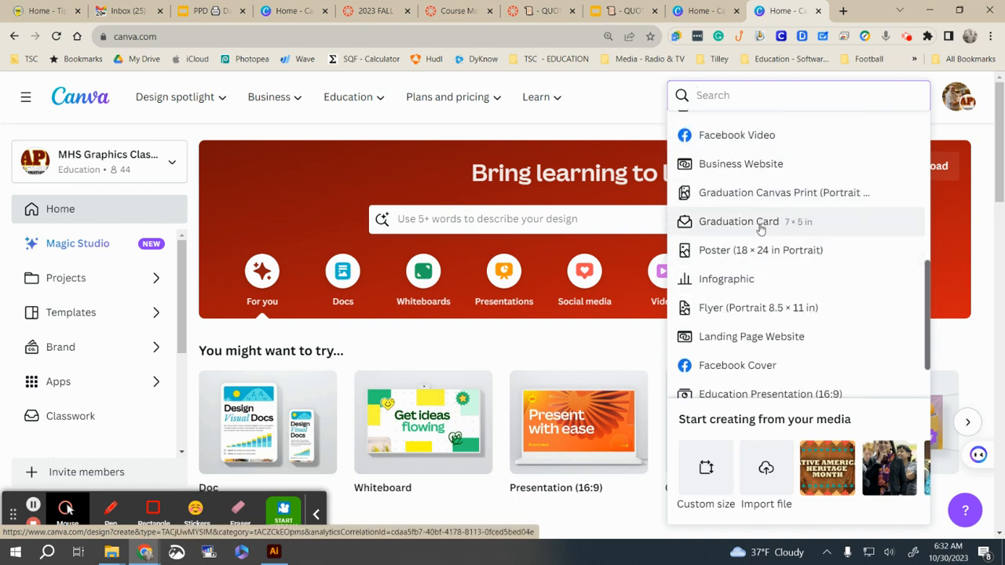
scroll(752, 338, down, 1)
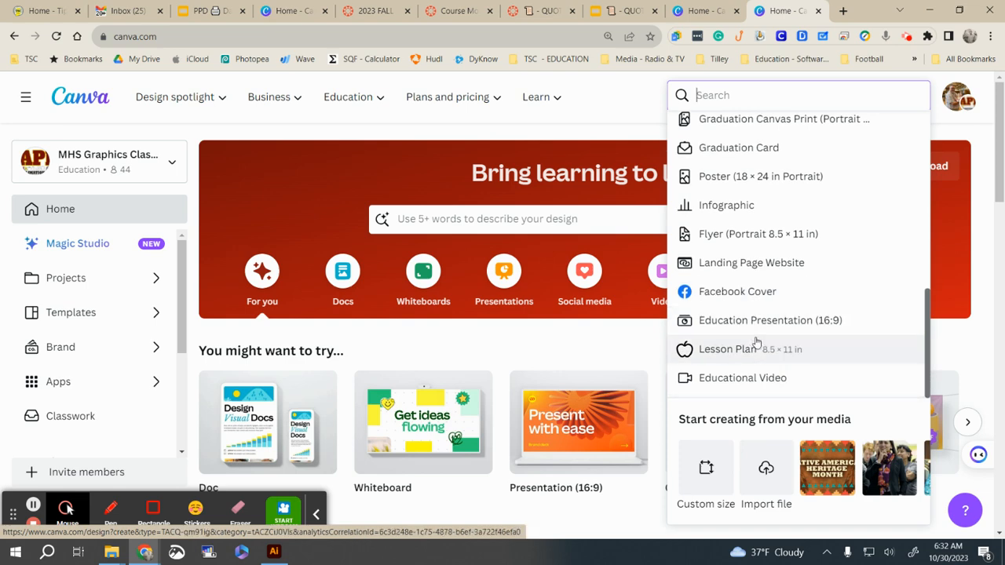
scroll(752, 351, down, 3)
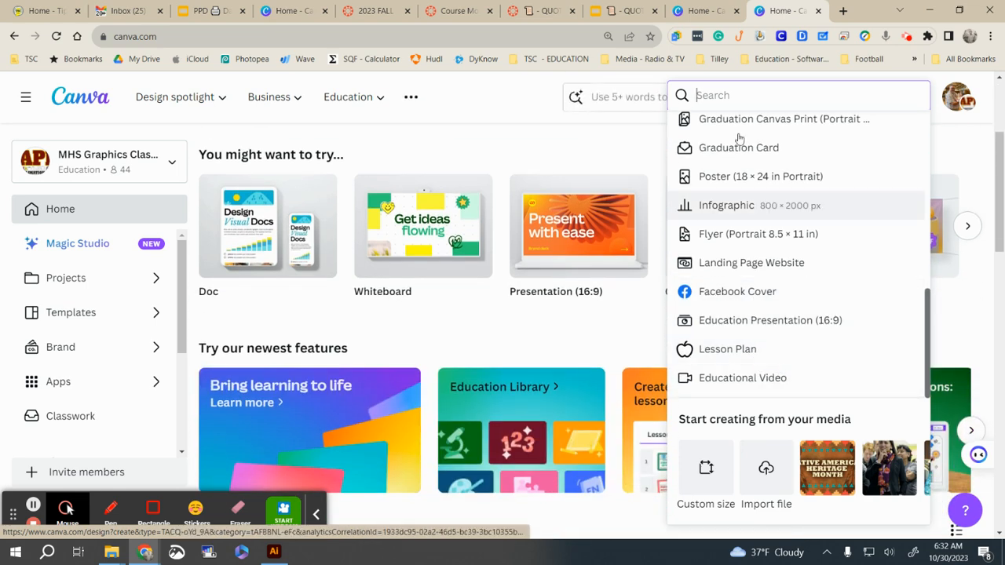
scroll(777, 326, up, 6)
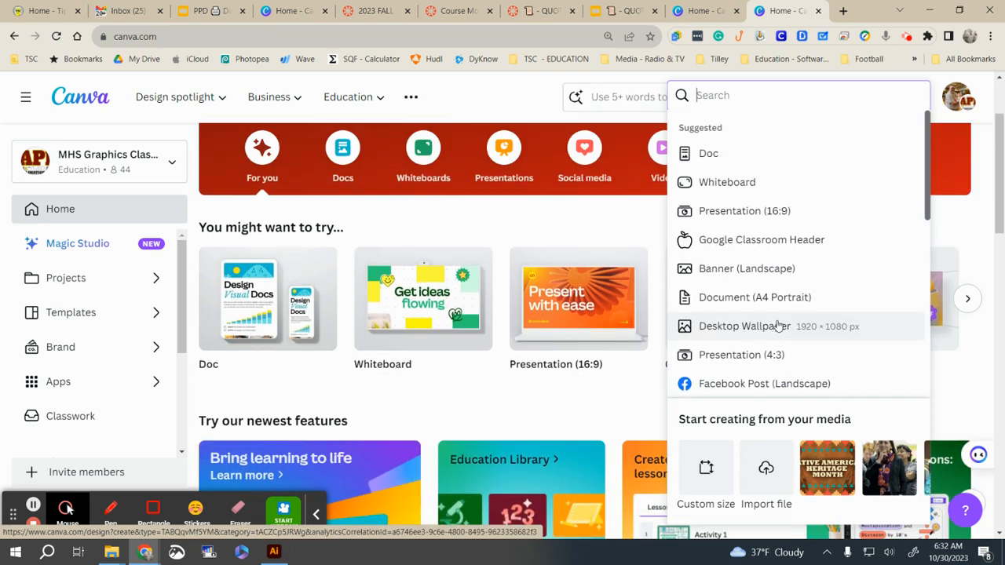
scroll(777, 326, up, 2)
scroll(569, 314, down, 4)
scroll(934, 277, up, 1)
scroll(935, 277, up, 1)
click(620, 390)
Step: Step through the suggested design types carousel and scroll toward Recent designs
click(968, 293)
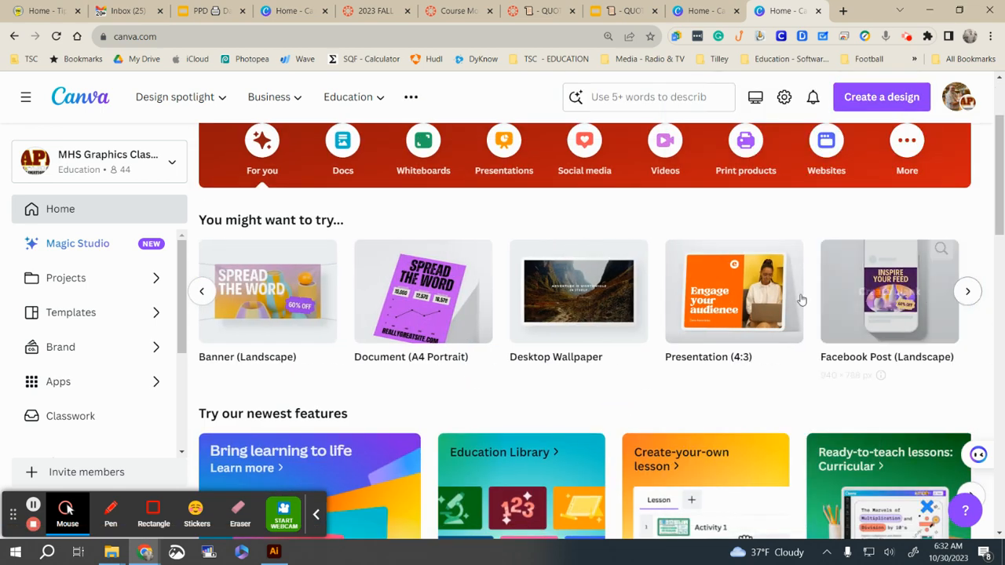
click(967, 292)
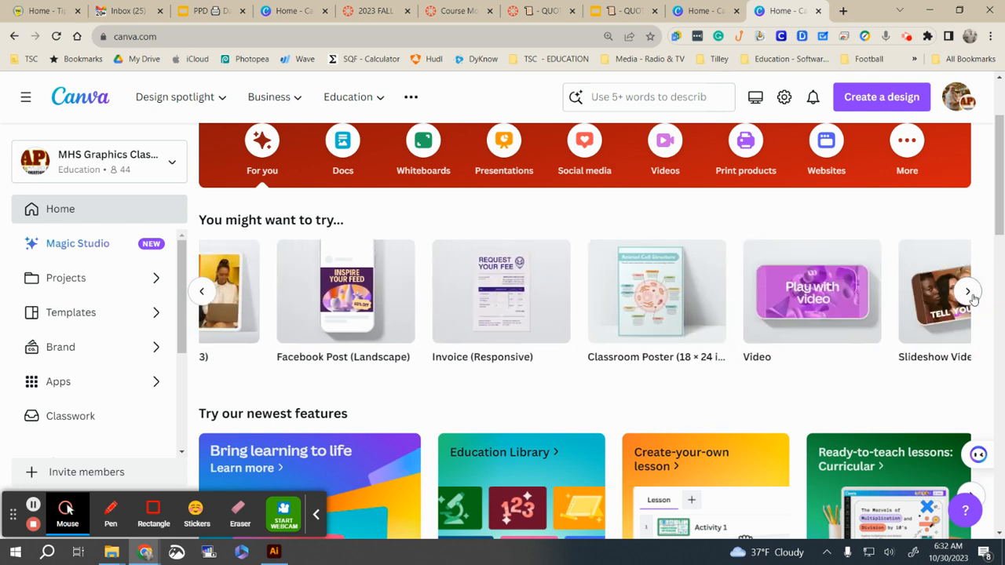
mouse_move(734, 297)
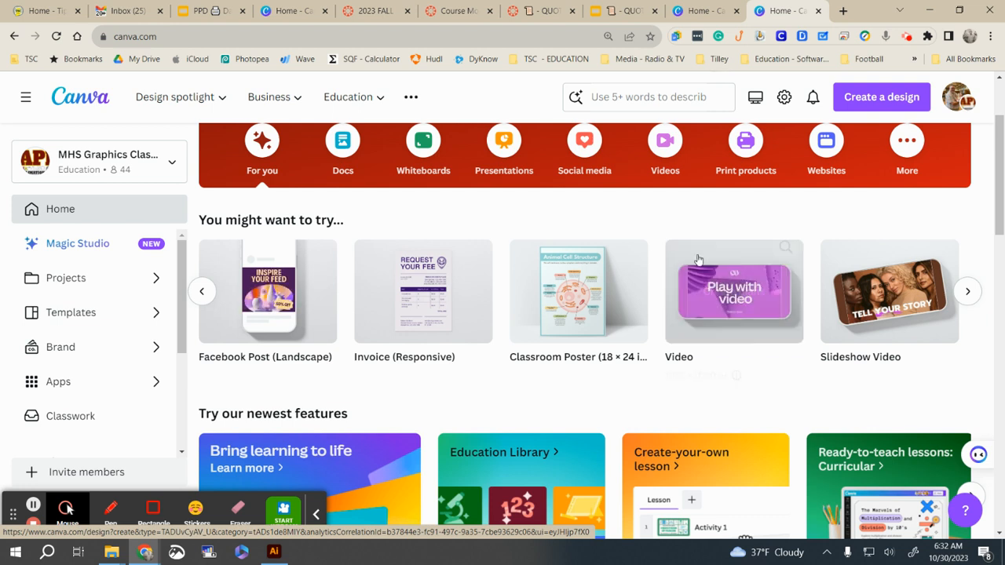
click(968, 292)
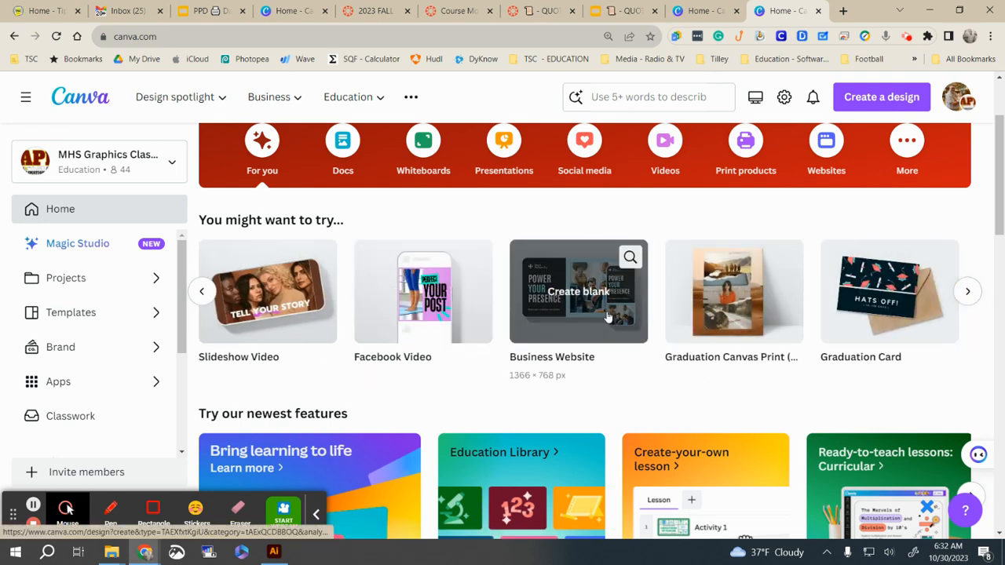
click(968, 292)
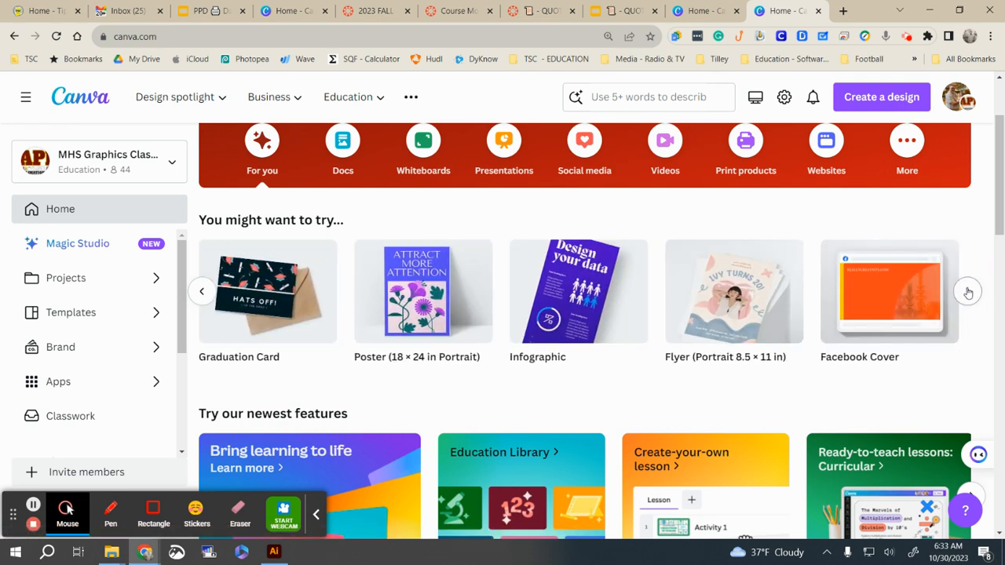
click(967, 292)
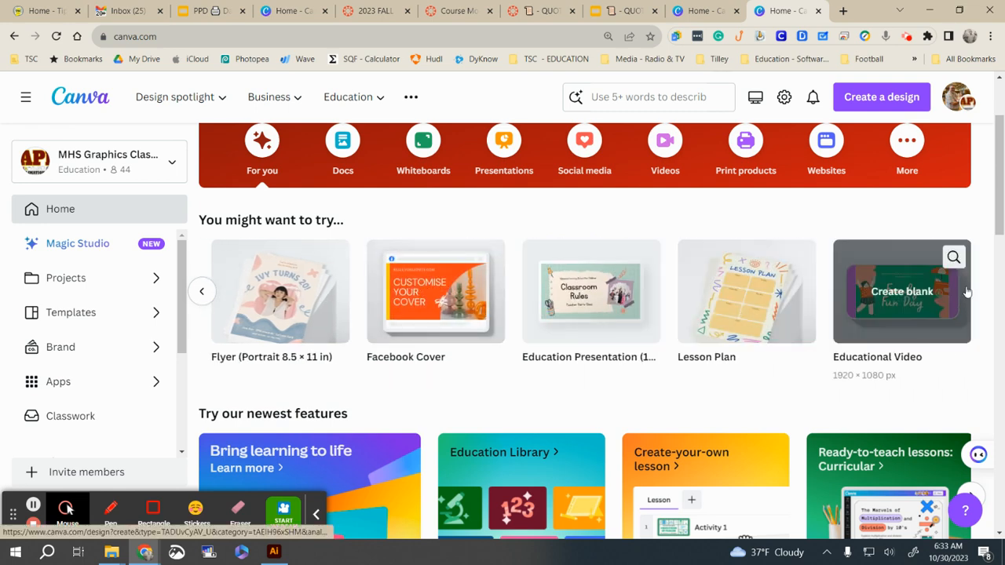
scroll(885, 377, down, 3)
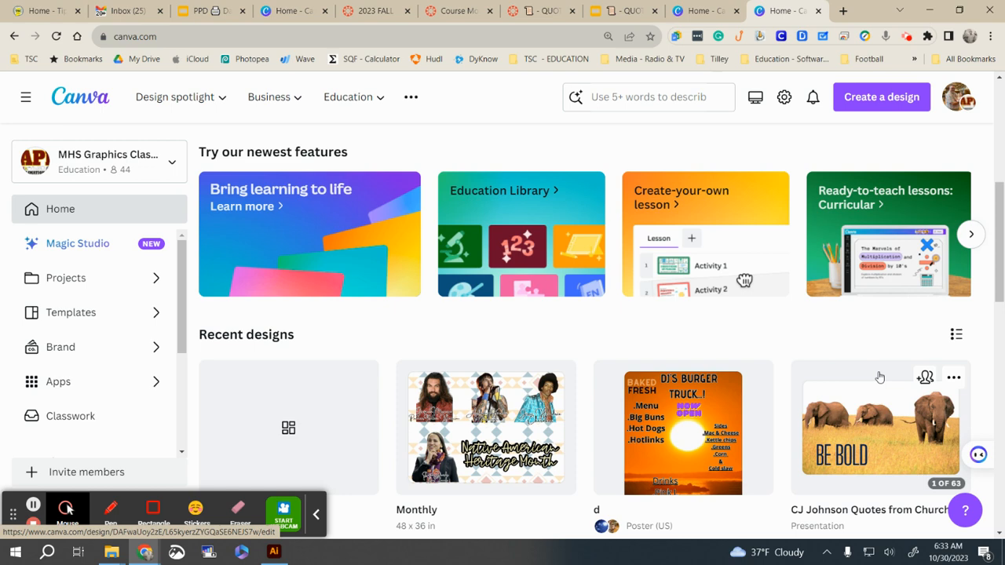
Step: Open the Monthly design from Recent designs
scroll(862, 397, down, 2)
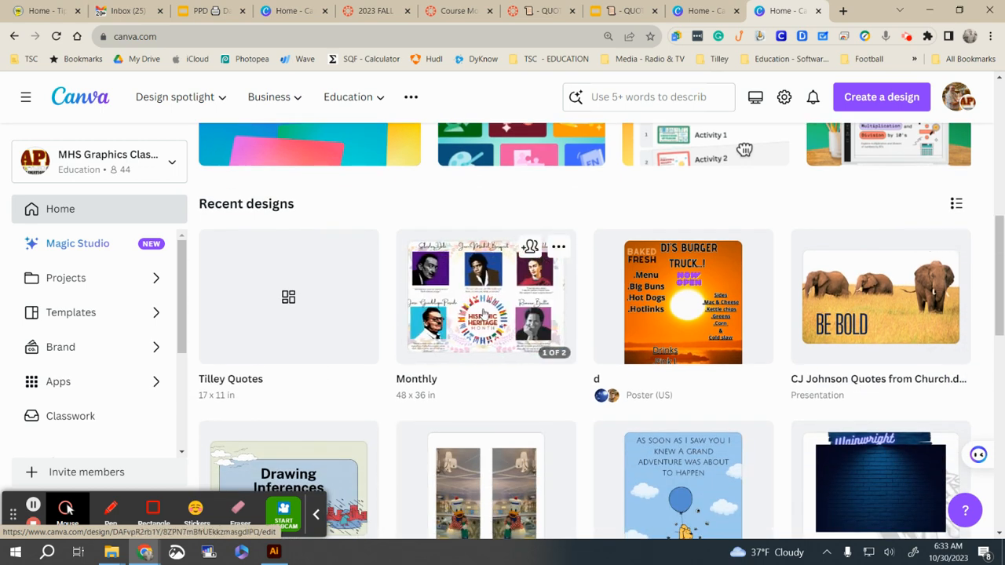
click(484, 313)
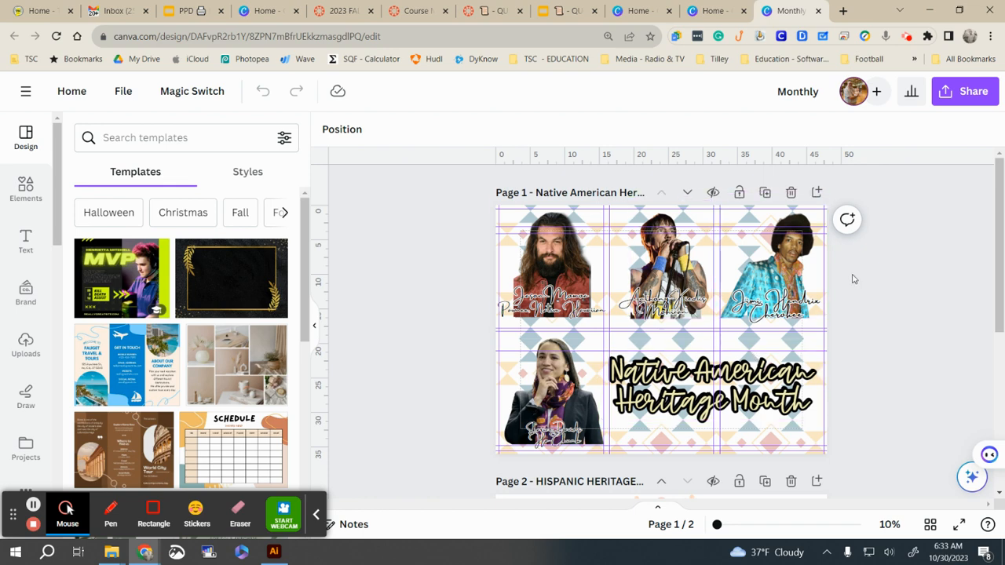
Step: Review Page 2 and Page 1 of the Monthly design, then return Home
scroll(850, 282, down, 3)
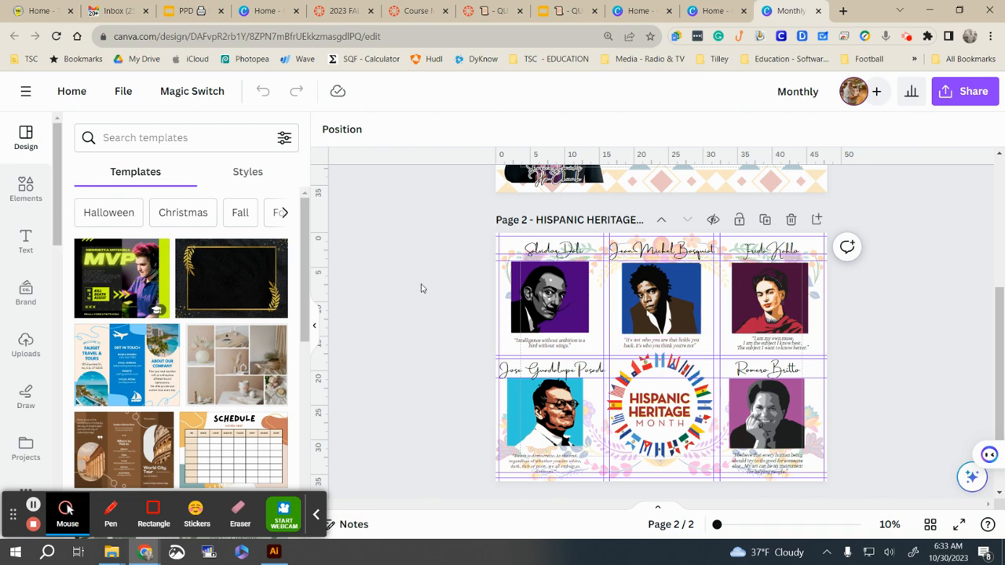
scroll(442, 298, up, 5)
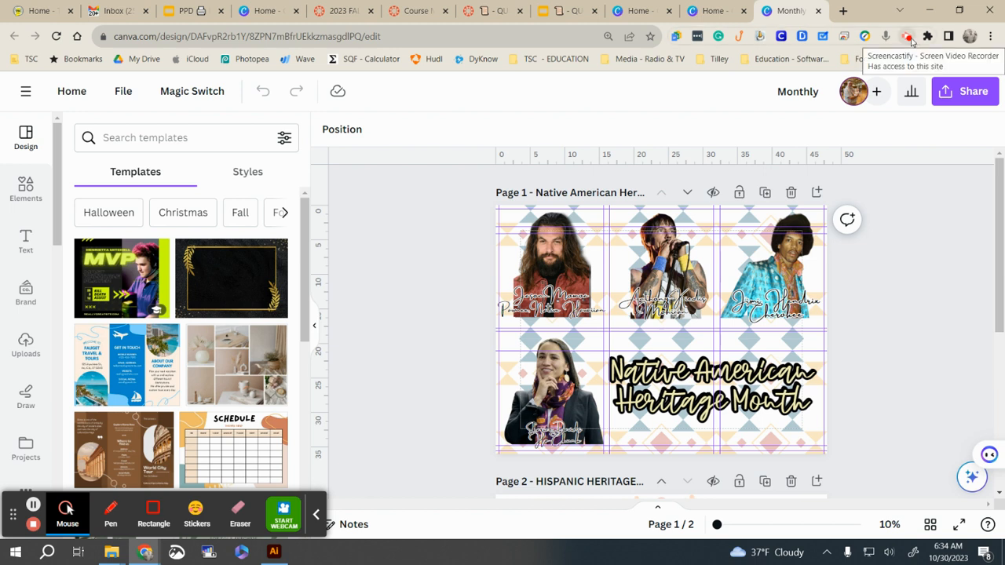
click(66, 94)
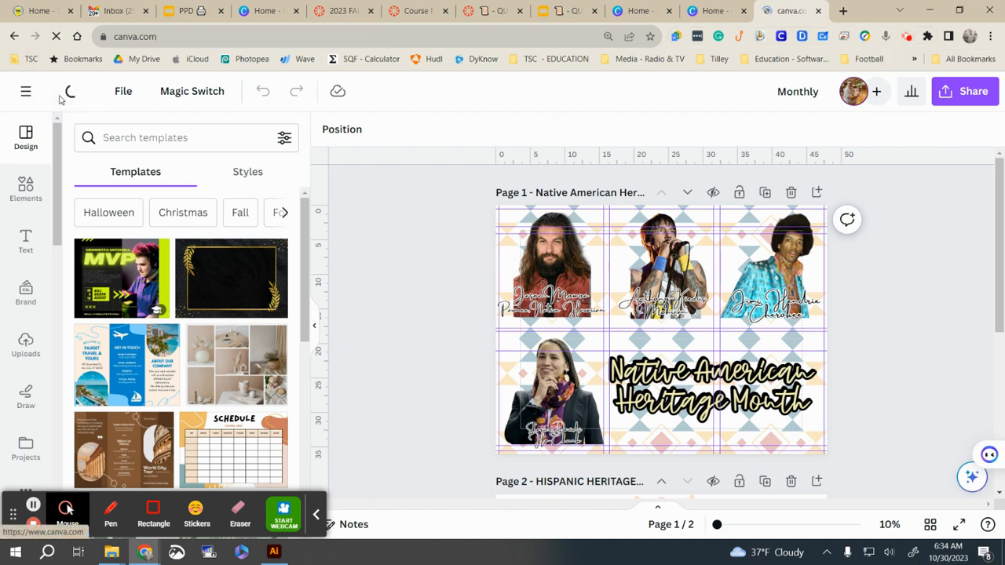